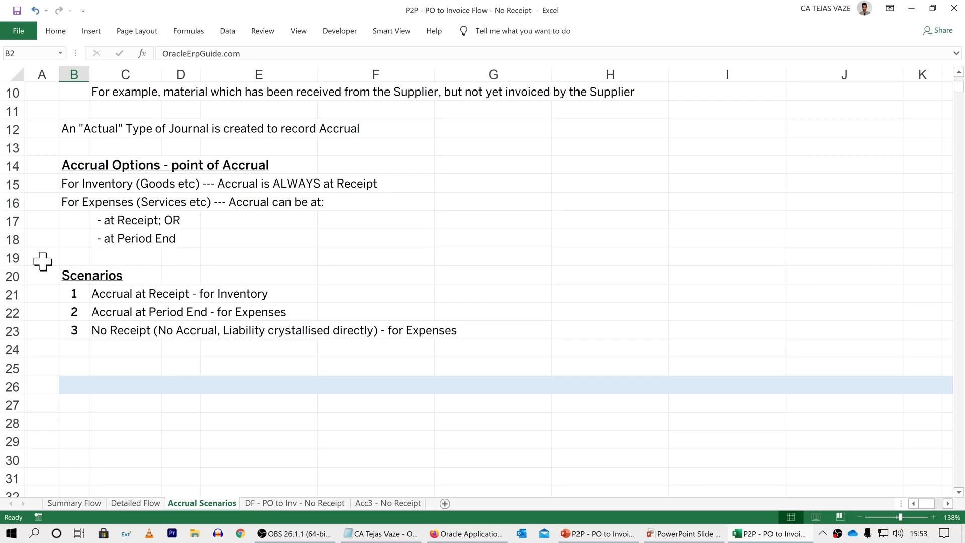
# Step: Review the No Receipt scenario on the Accrual Scenarios sheet and display the DF - PO to Inv - No Receipt sheet
pyautogui.click(68, 330)
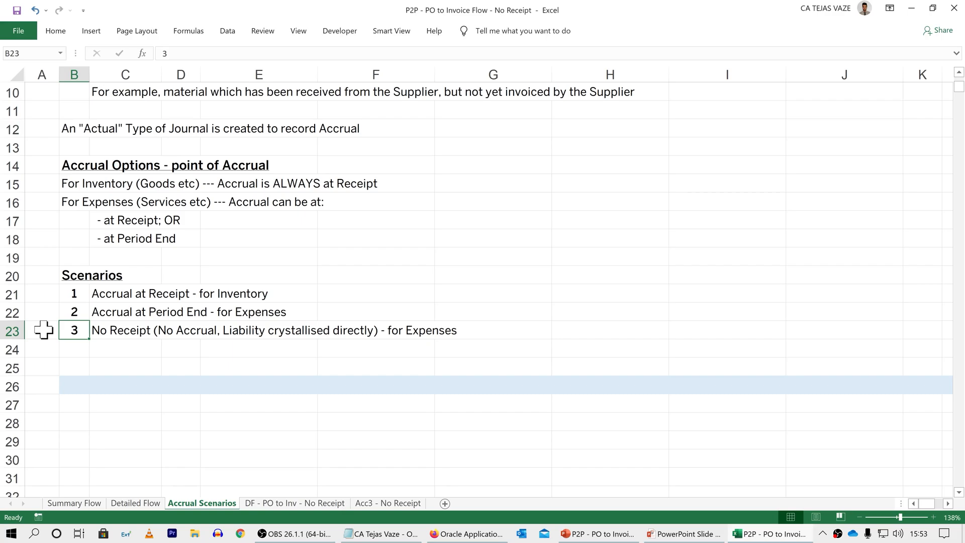
pyautogui.scroll(3, 44, 330)
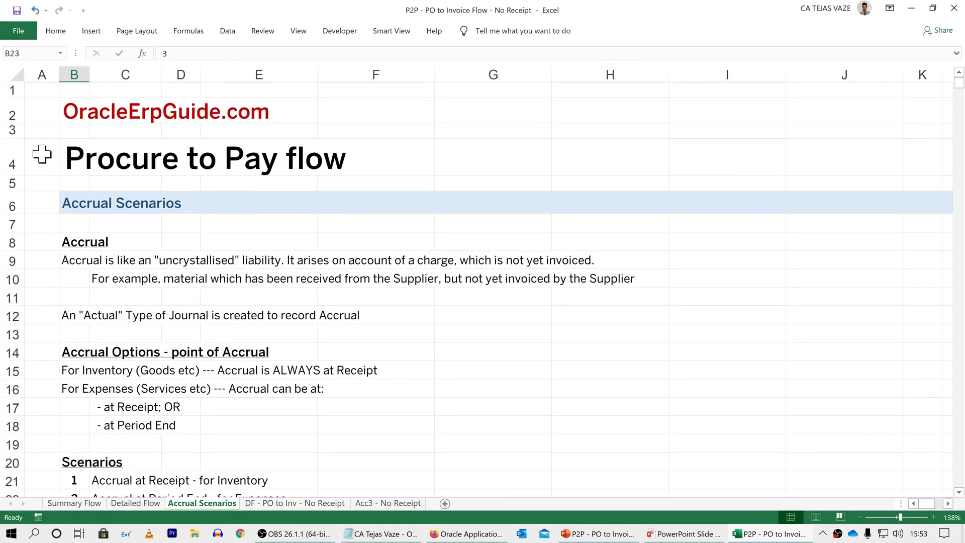
pyautogui.hotkey('ctrl', 'pagedown')
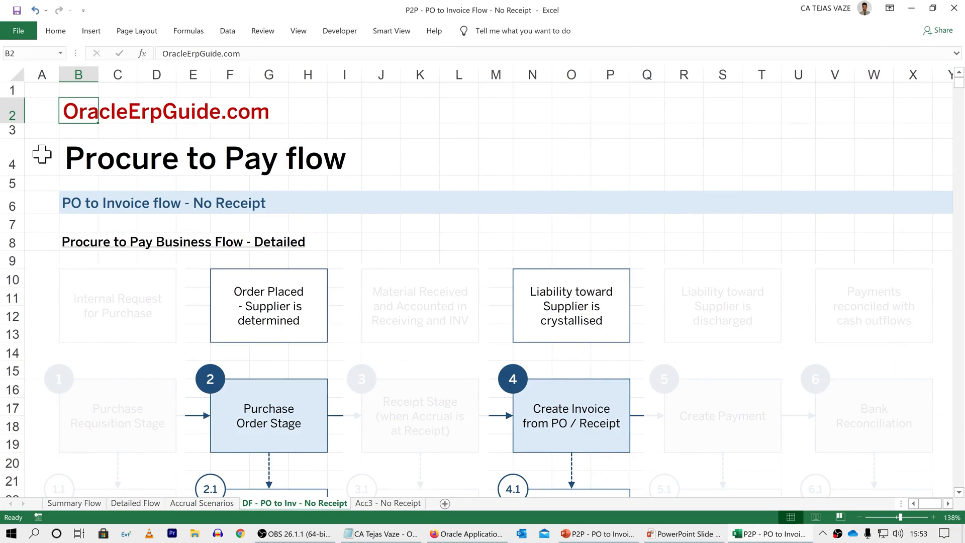
# Step: Examine the two active stages of the no-receipt flow and the purchase order sub-steps 2.1 to 2.3
pyautogui.click(303, 395)
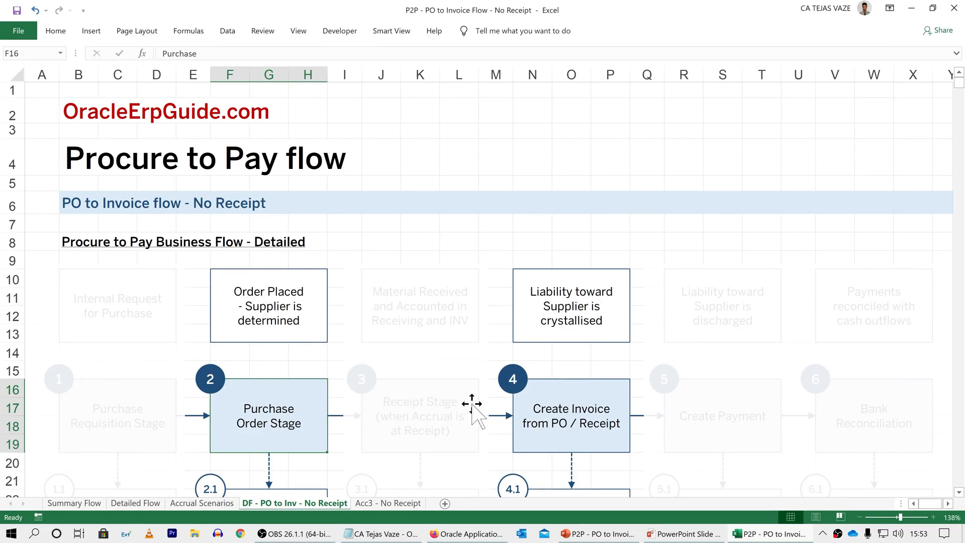
pyautogui.click(617, 401)
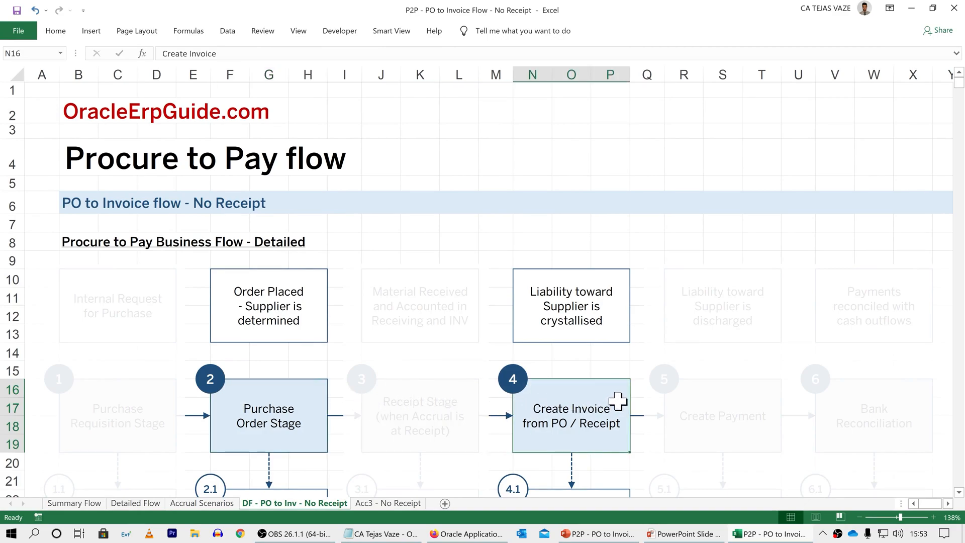
pyautogui.scroll(-3, 461, 379)
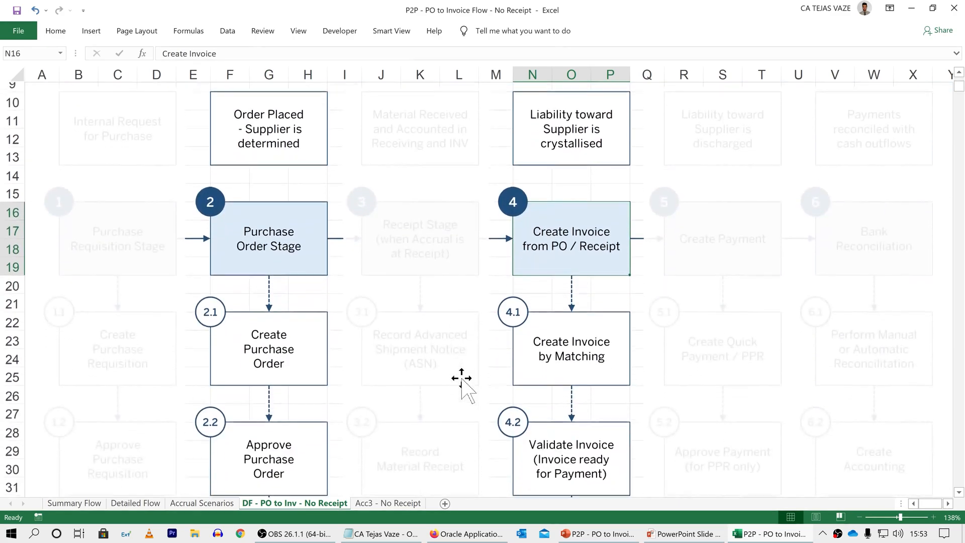
pyautogui.scroll(-2, 461, 379)
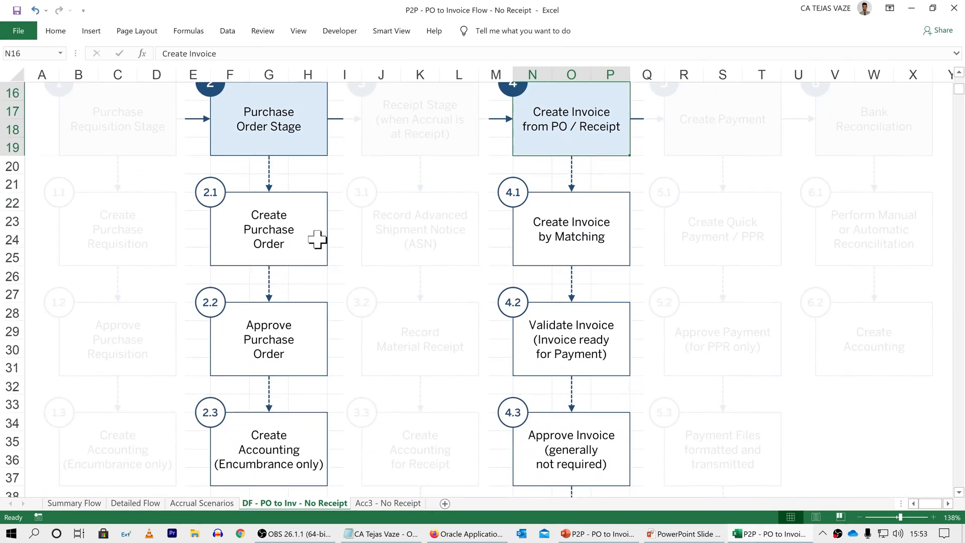
pyautogui.click(318, 240)
pyautogui.click(308, 317)
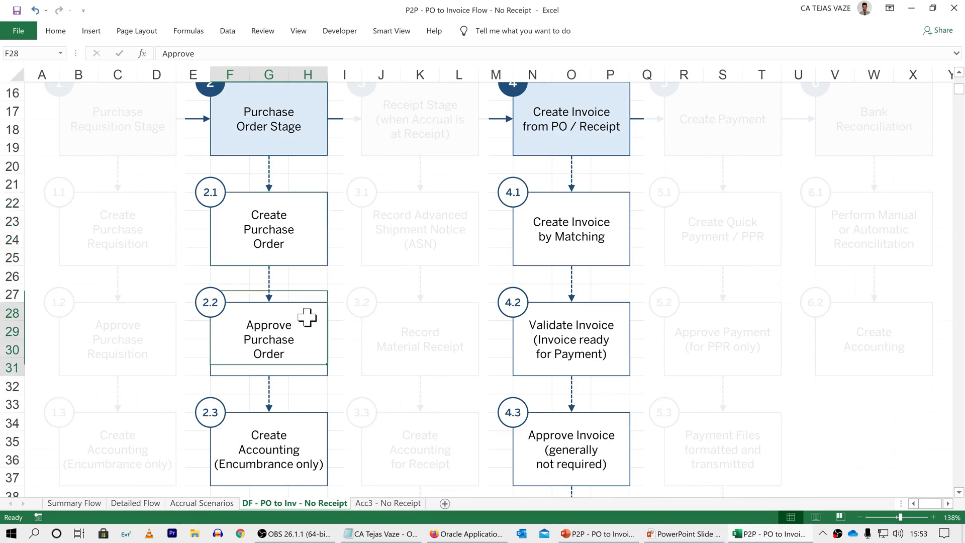
pyautogui.scroll(-1, 308, 317)
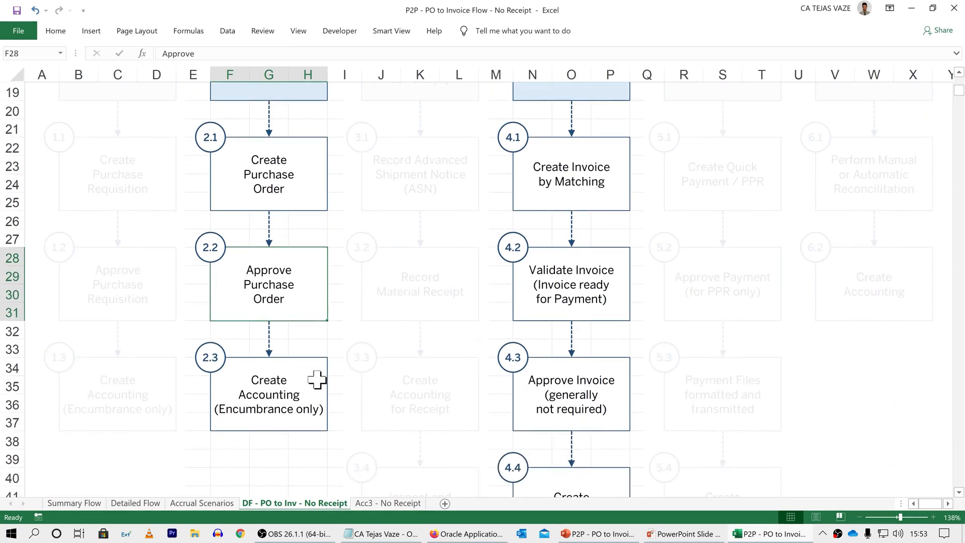
pyautogui.click(317, 380)
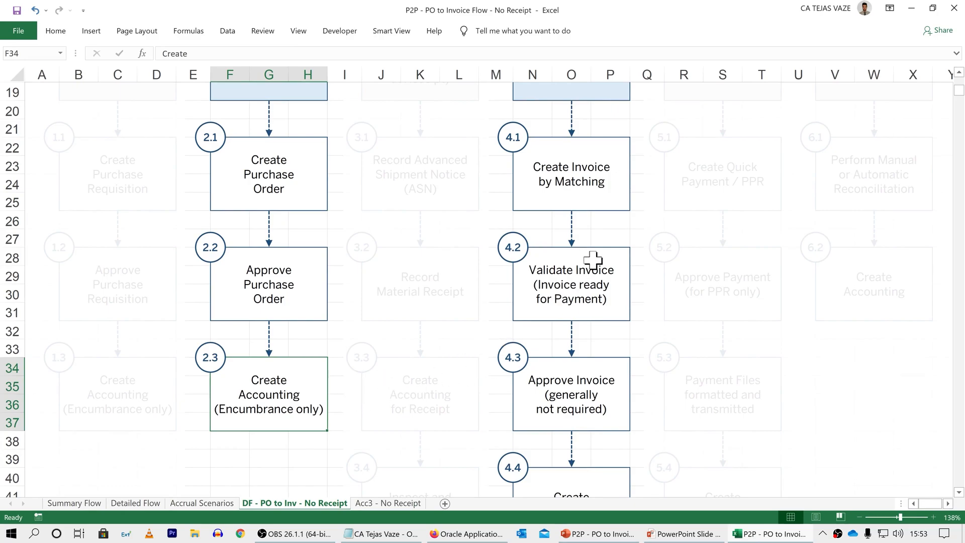
# Step: Examine the invoice sub-steps 4.1 to 4.4, from creating the invoice by matching through creating accounting
pyautogui.click(622, 150)
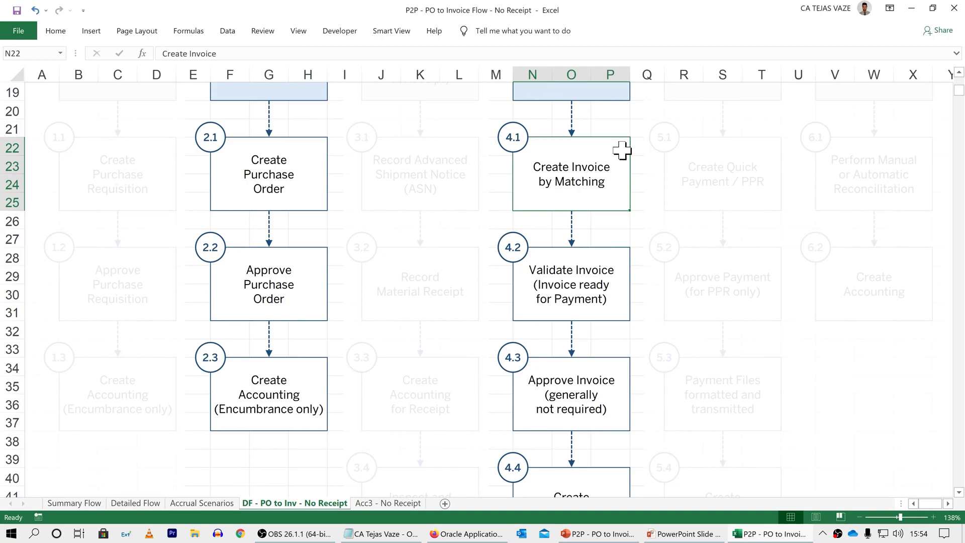
pyautogui.click(618, 276)
pyautogui.scroll(-1, 618, 282)
pyautogui.scroll(-2, 618, 282)
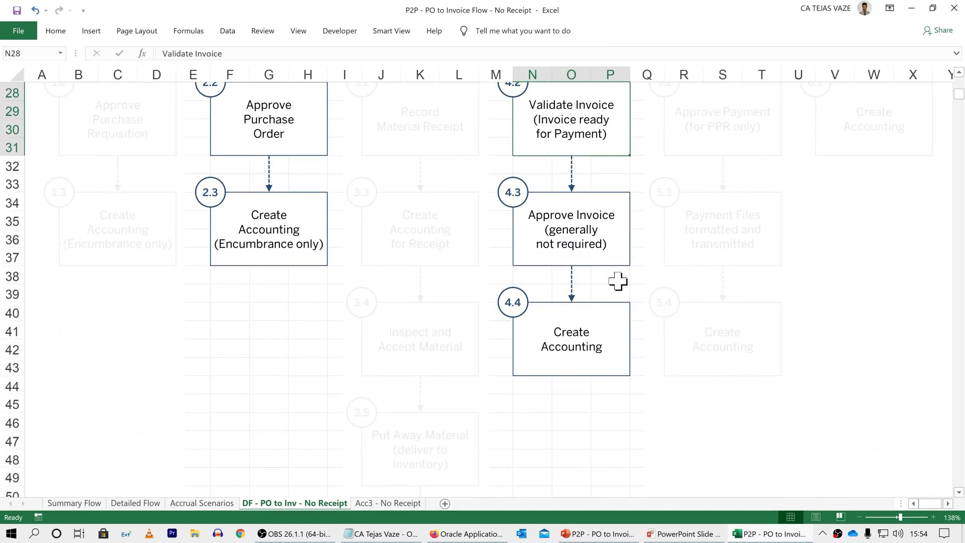
pyautogui.click(619, 322)
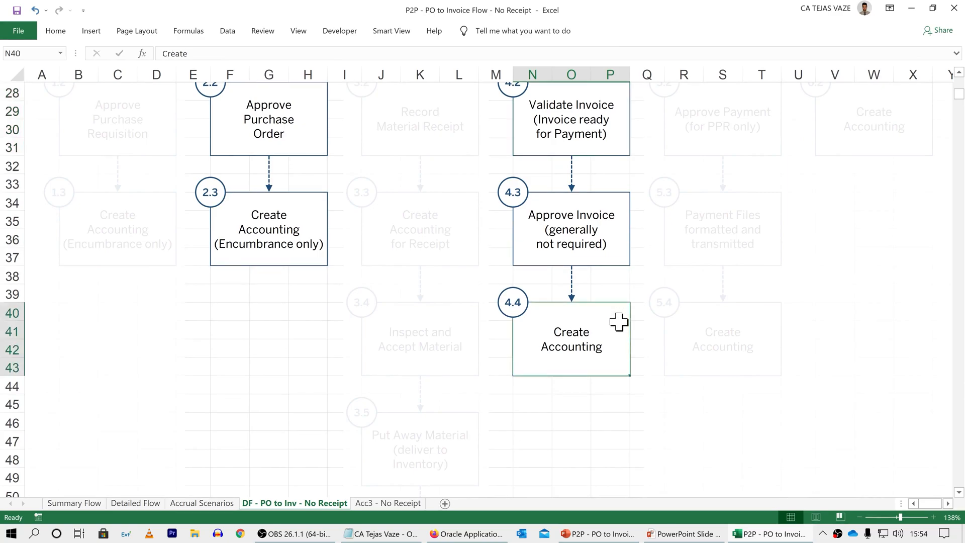
pyautogui.scroll(9, 618, 322)
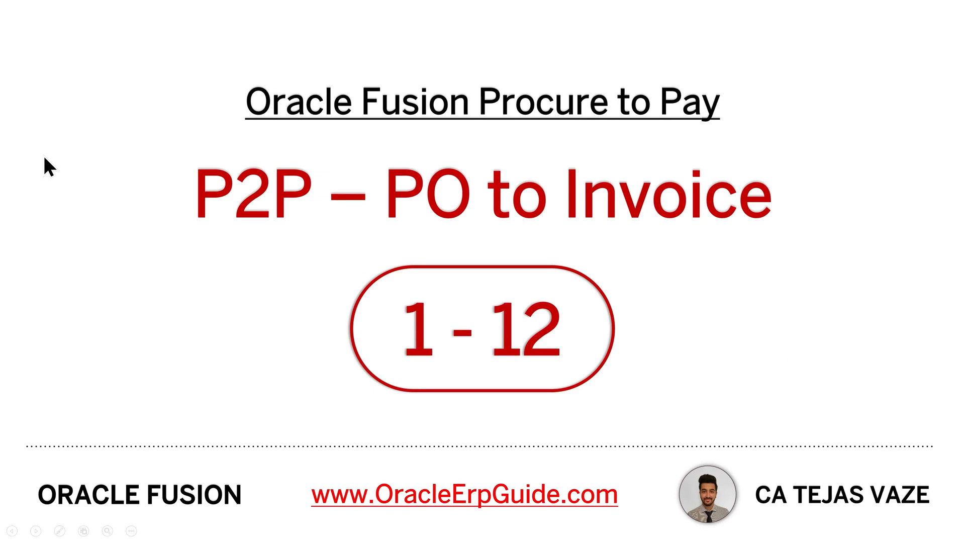
pyautogui.press('Right')
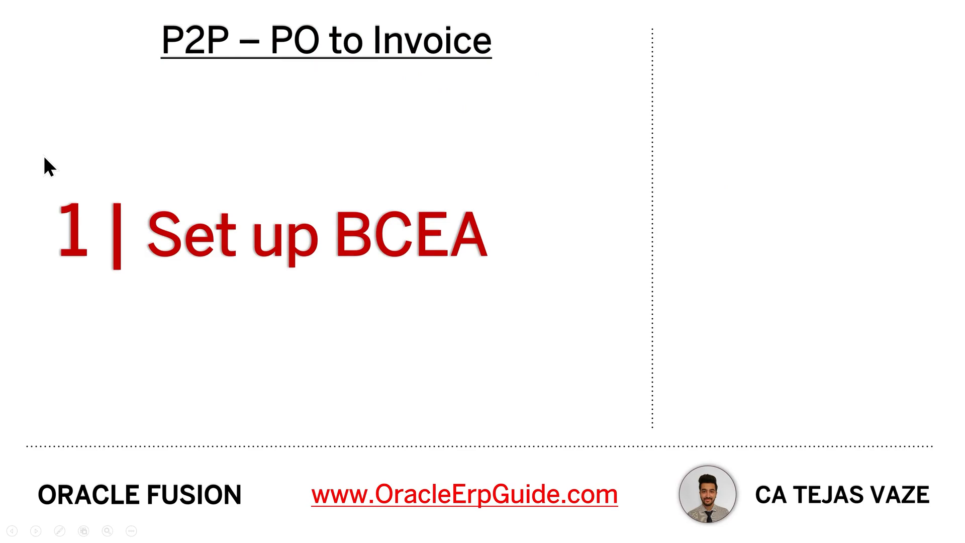
pyautogui.press('Right')
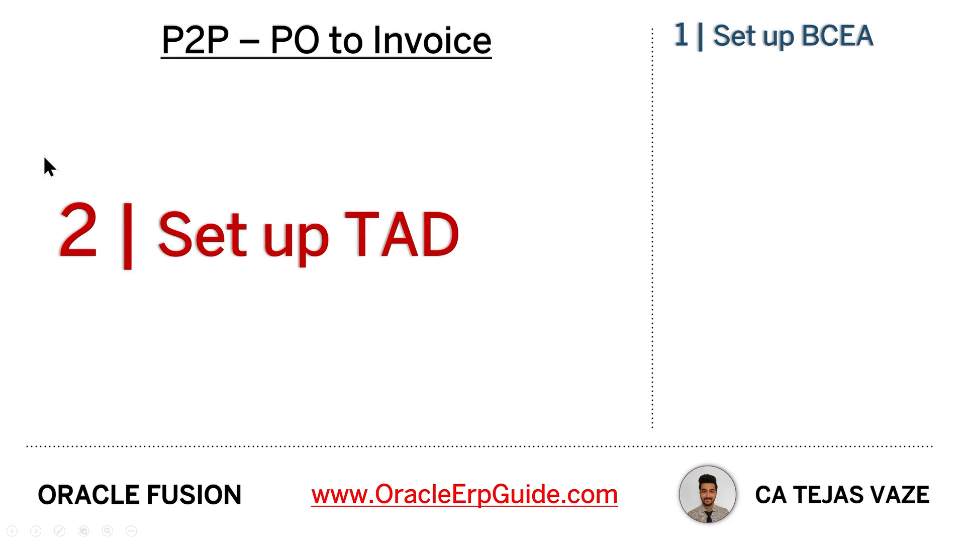
pyautogui.press('Right')
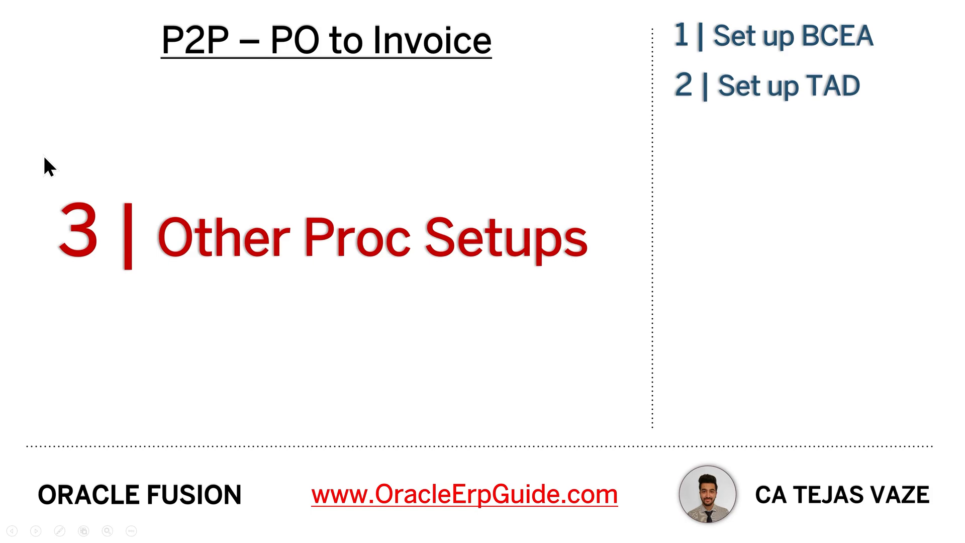
pyautogui.press('Right')
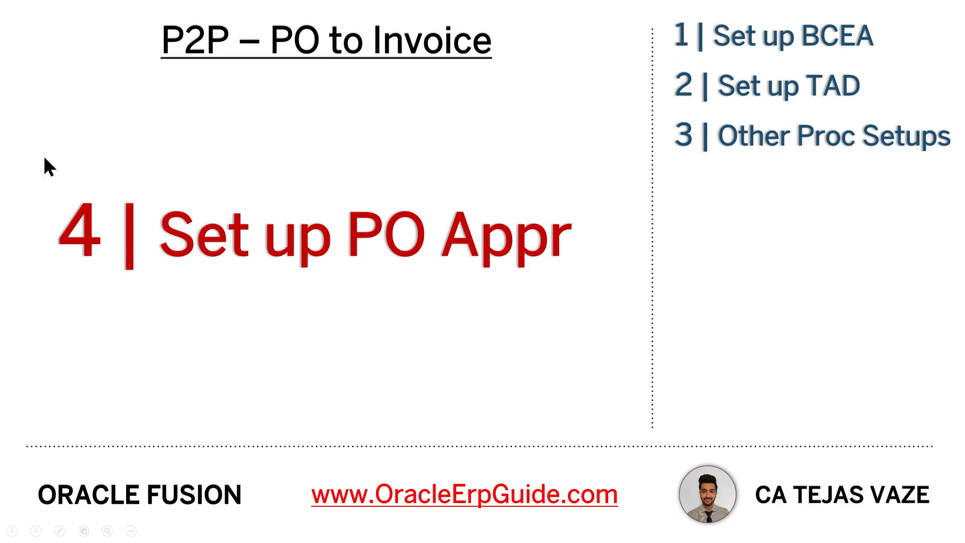
# Step: Switch to Oracle Applications in the browser, go to Setup and Maintenance, and choose the Procurement setup
pyautogui.hotkey('alt', 'Tab')
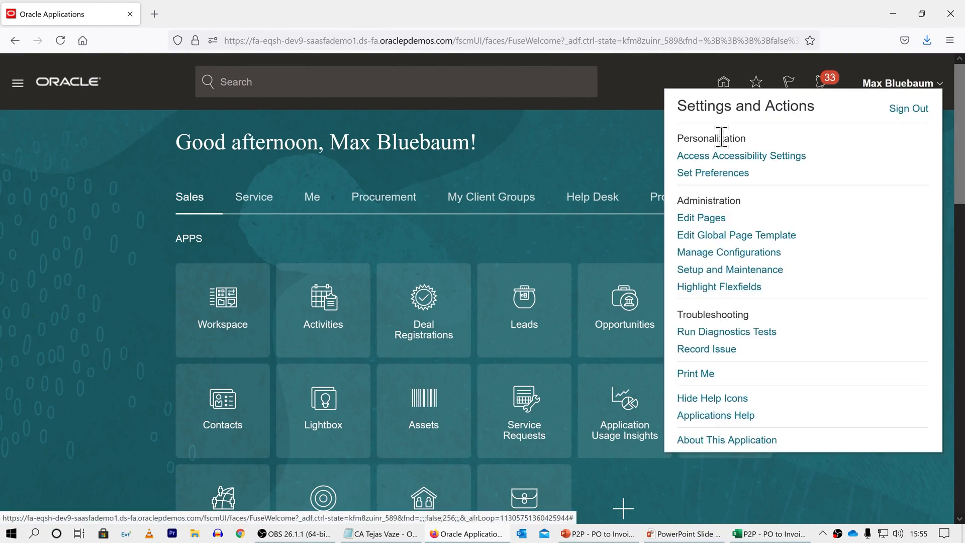
pyautogui.click(773, 270)
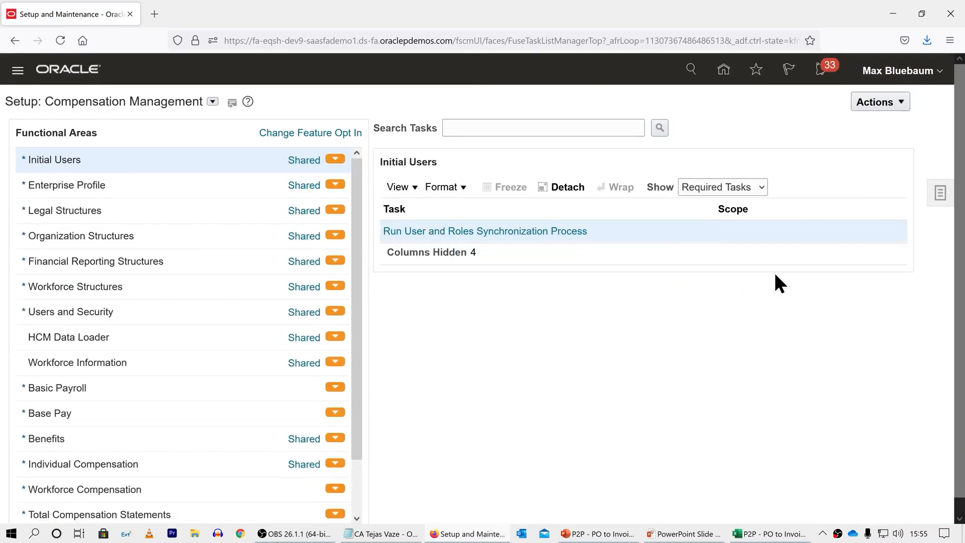
pyautogui.click(212, 102)
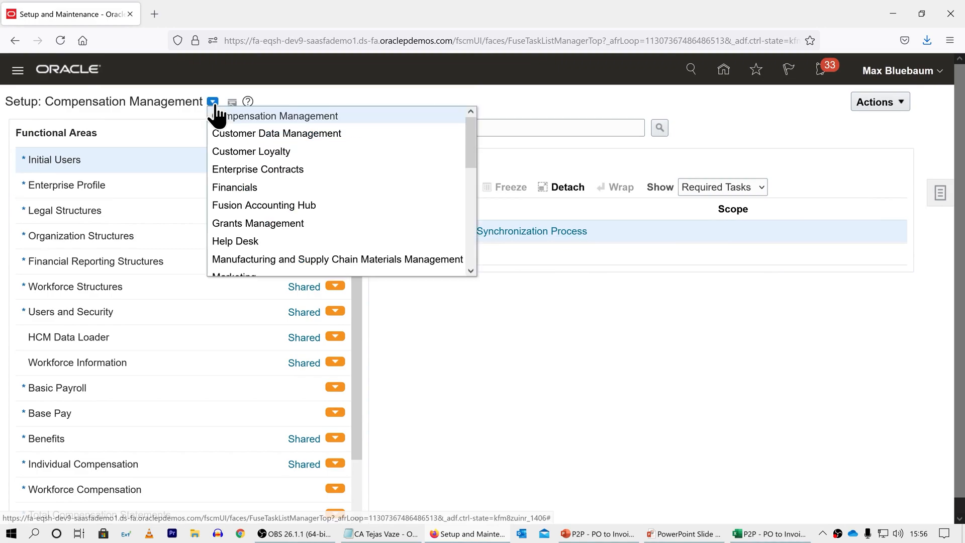
pyautogui.moveTo(471, 142); pyautogui.dragTo(472, 191)
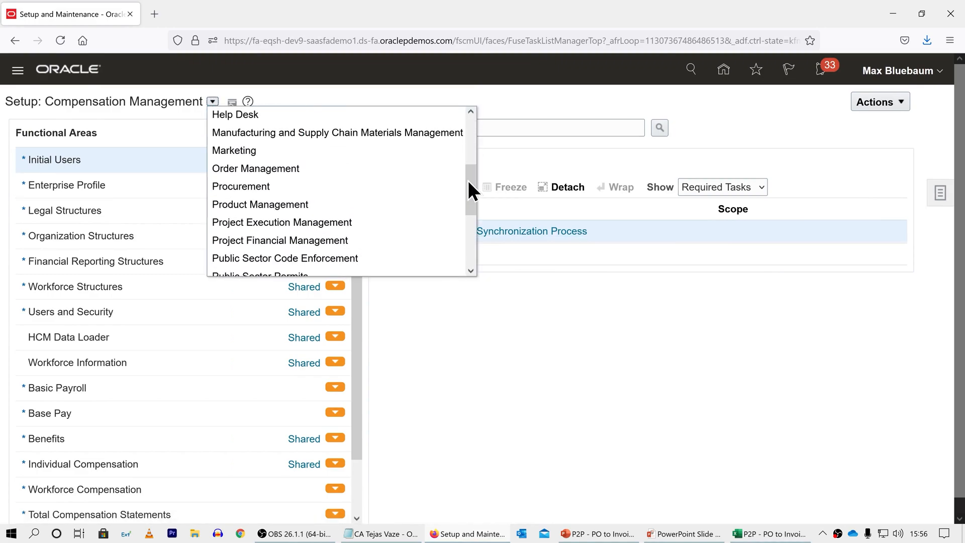
pyautogui.click(363, 184)
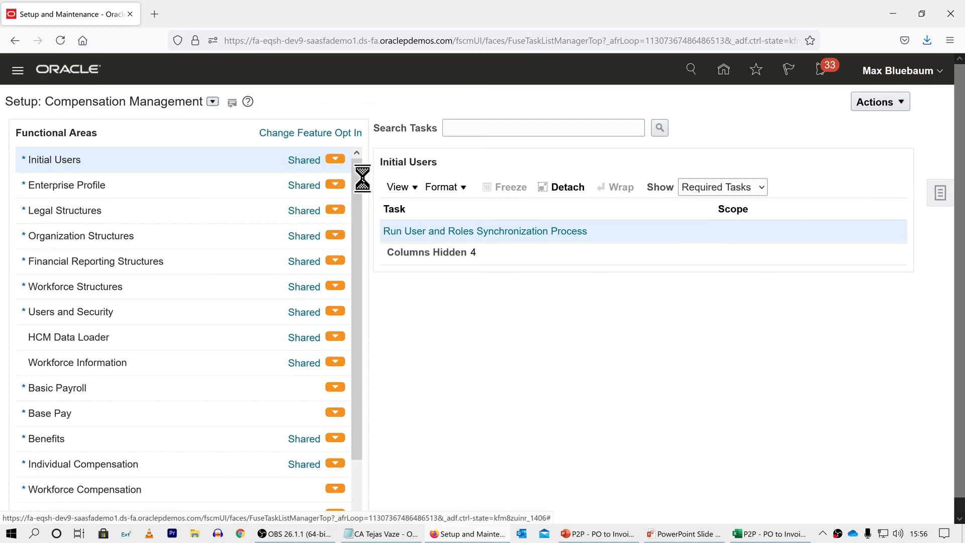
# Step: Search the setup tasks for %Pur%Appr% and open Manage Purchasing Document Approvals
pyautogui.click(458, 141)
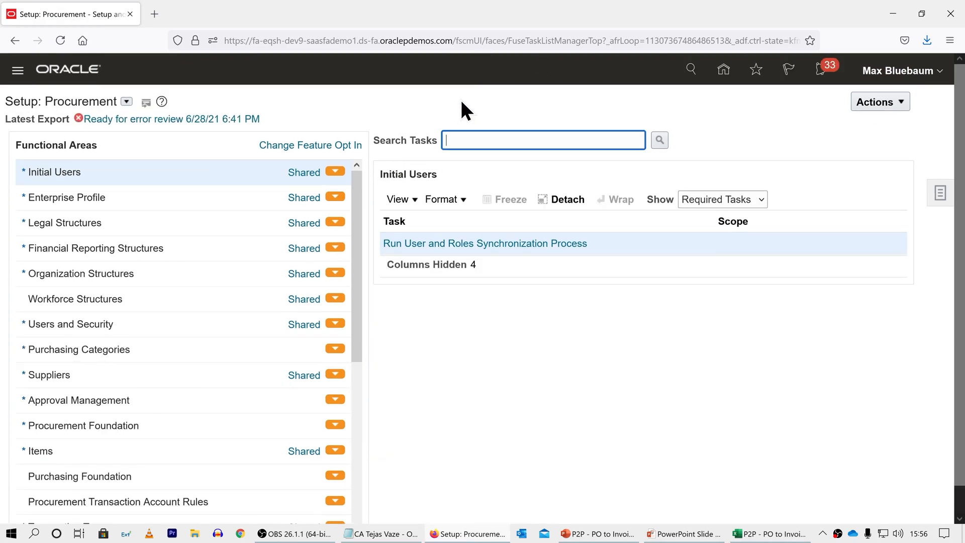
pyautogui.write('%Pur%Appr%')
pyautogui.click(660, 143)
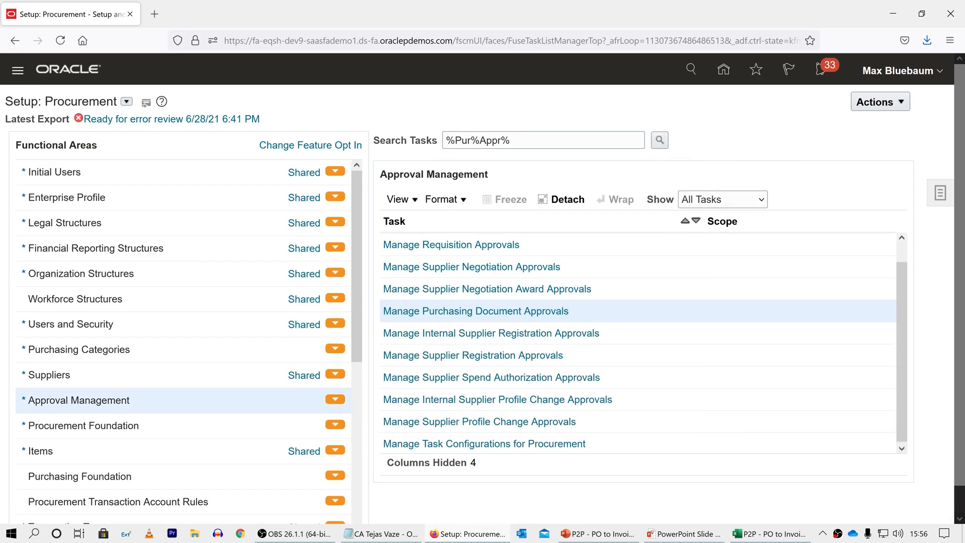
pyautogui.click(535, 310)
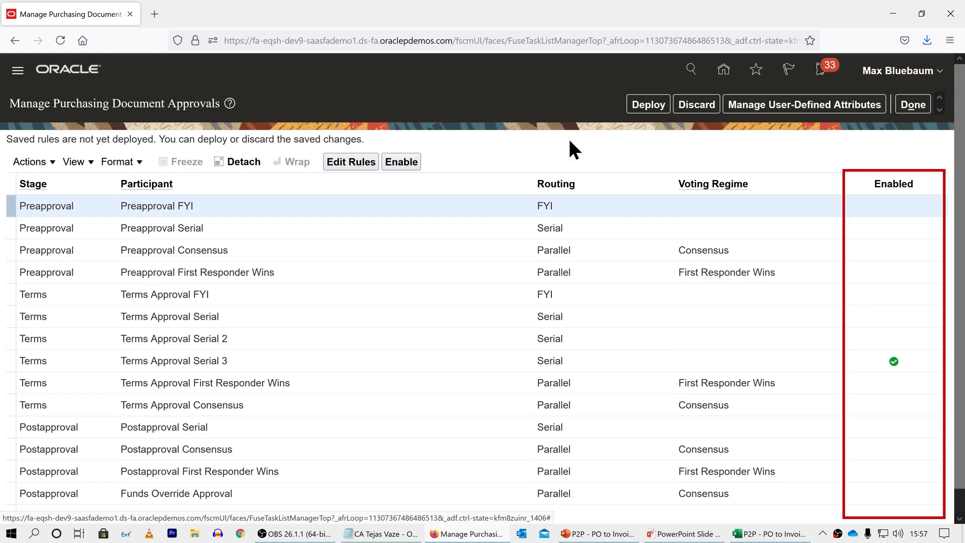
# Step: Review the approval rules of the Terms Approval Serial 3 participant, including the rule's conditions and actions, and leave without saving
pyautogui.click(413, 361)
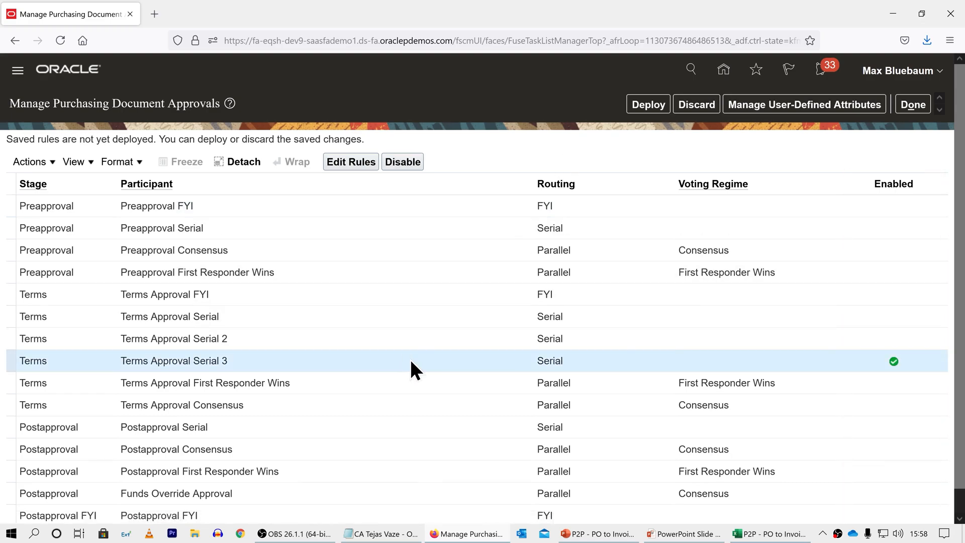
pyautogui.click(354, 164)
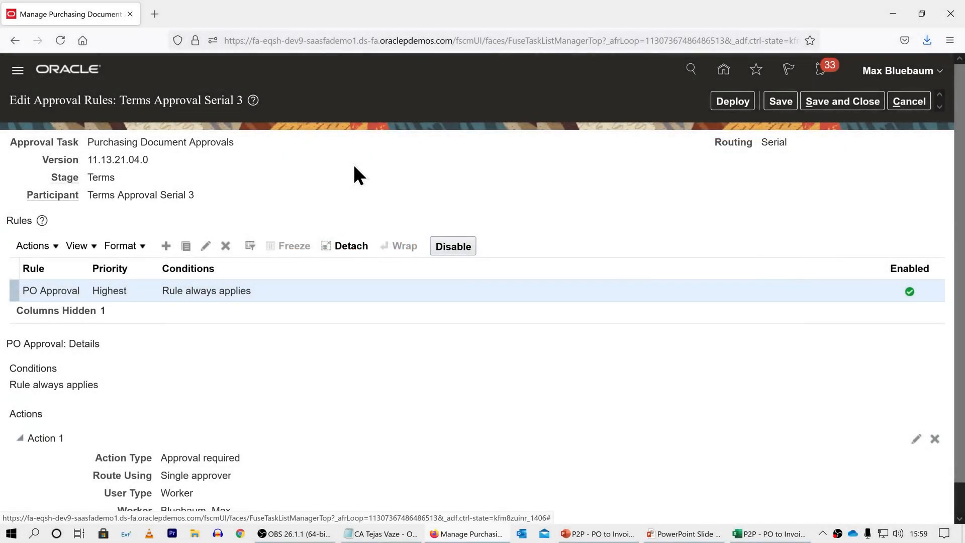
pyautogui.scroll(-1, 354, 166)
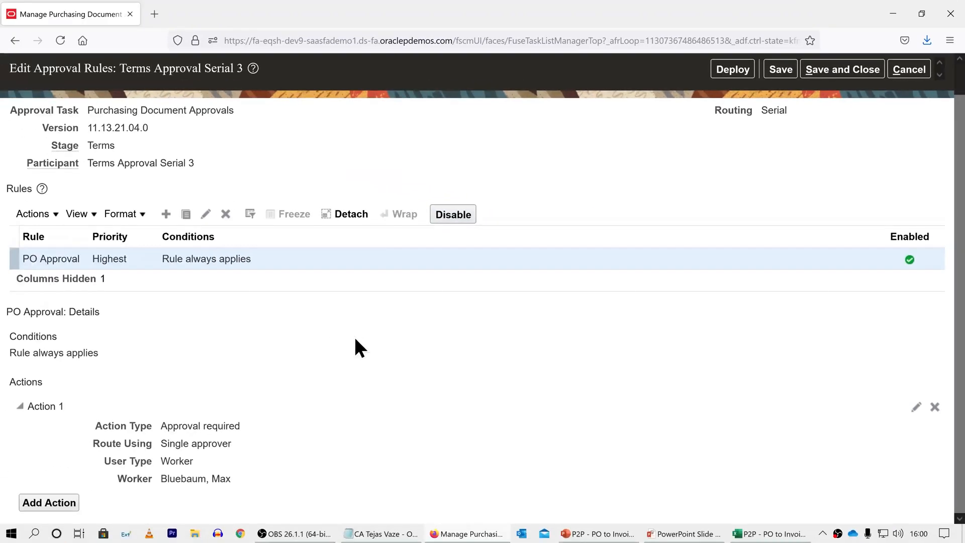
pyautogui.scroll(1, 354, 336)
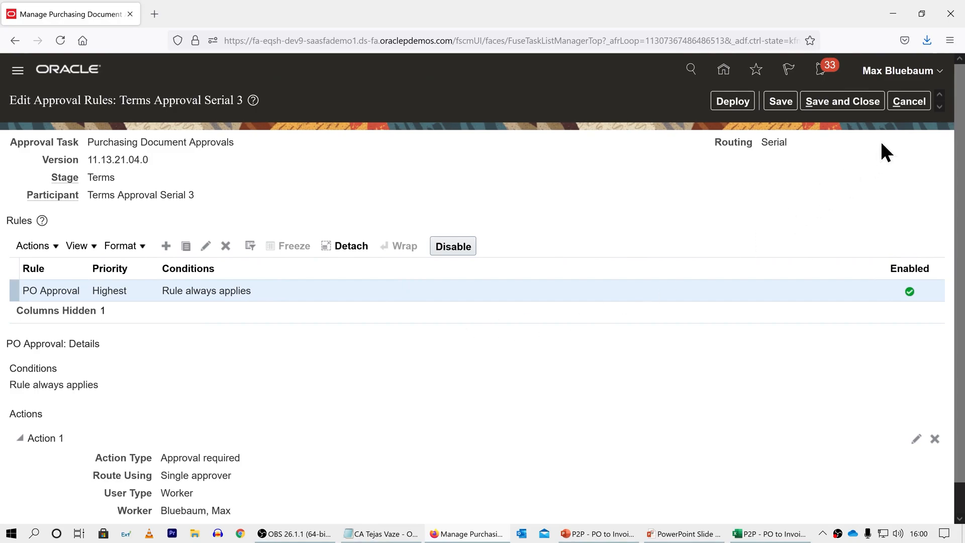
pyautogui.click(903, 101)
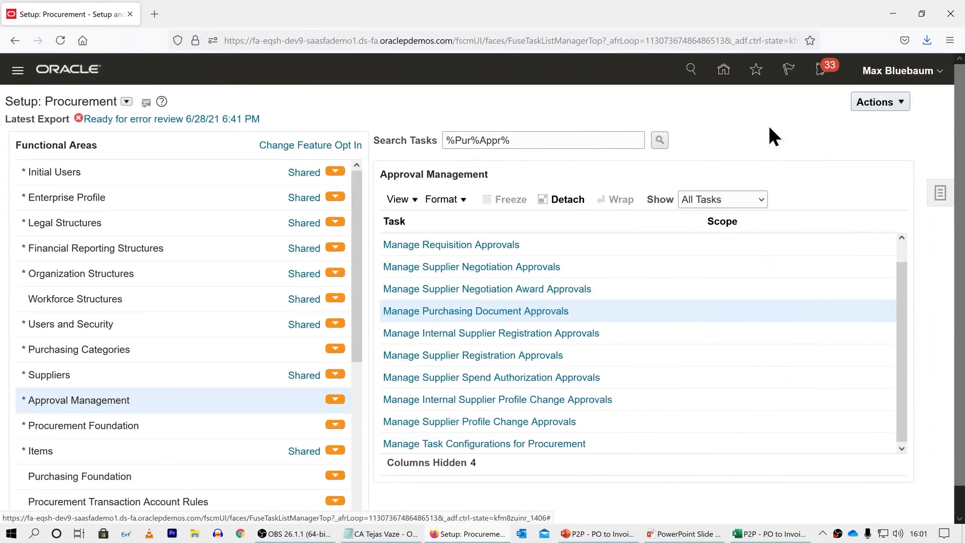
# Step: Open Budgetary Control and review the OEG Budget balances for periods 01-21 to 12-21 with the saved search OEG Budget 52210
pyautogui.click(21, 66)
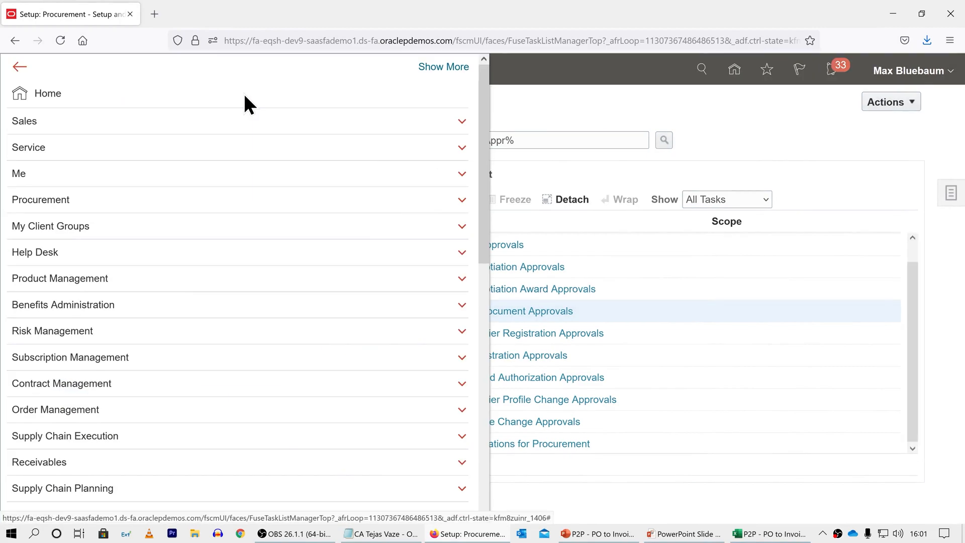
pyautogui.moveTo(480, 101); pyautogui.dragTo(461, 279)
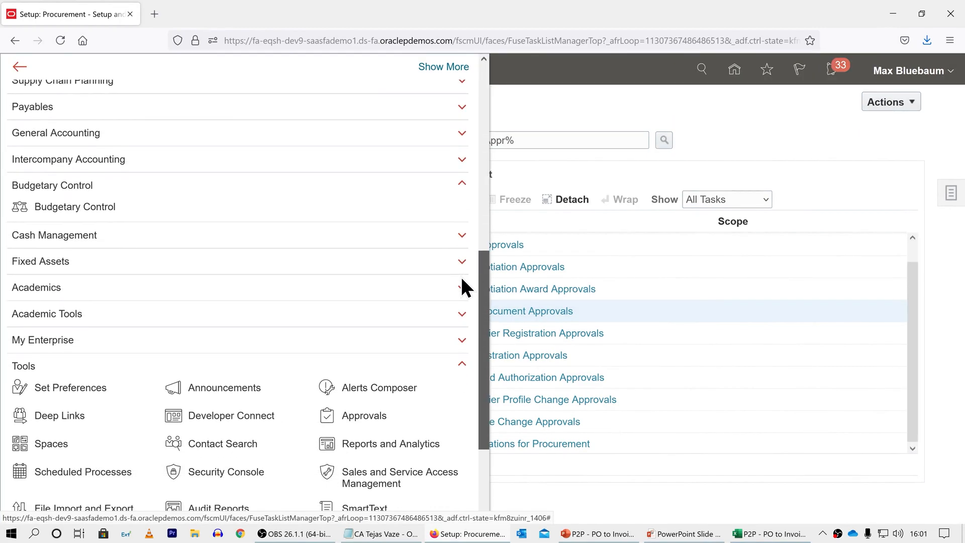
pyautogui.click(42, 203)
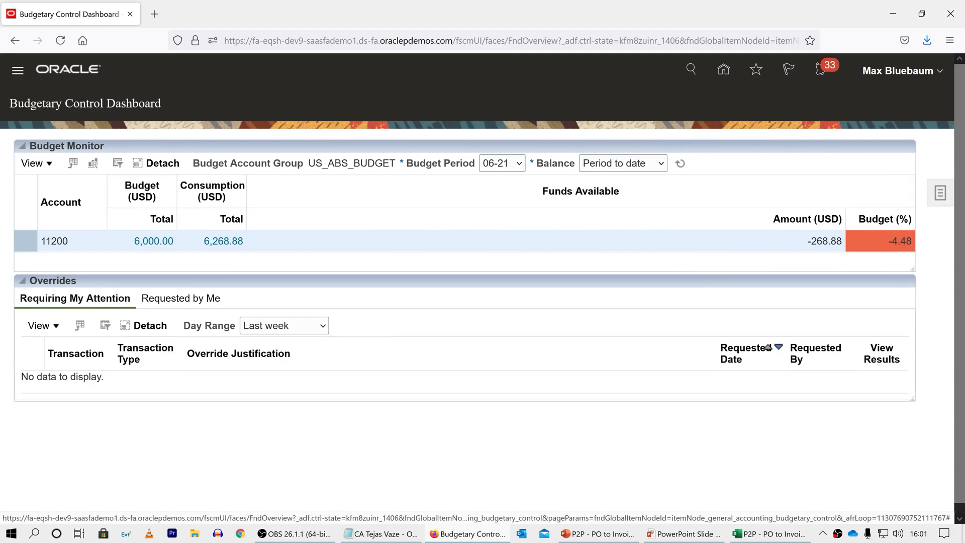
pyautogui.click(940, 192)
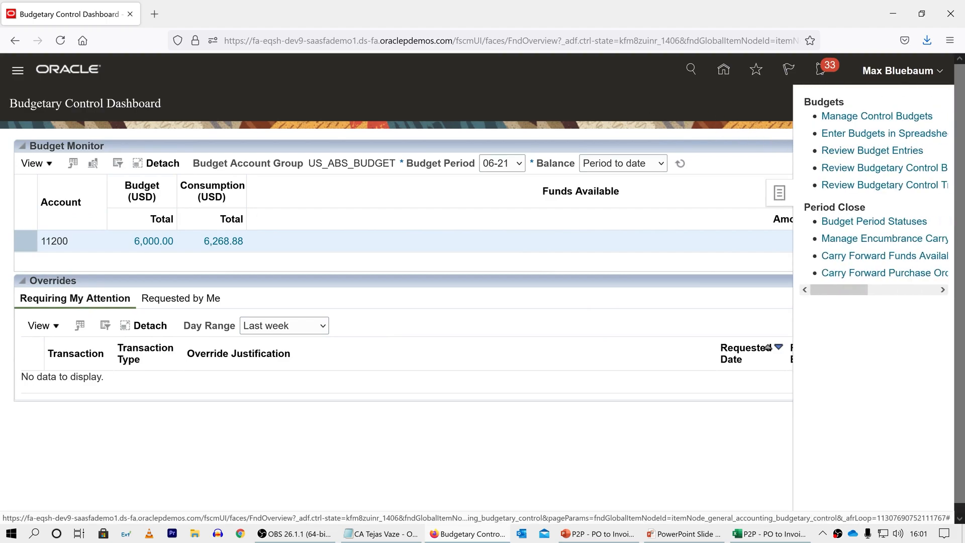
pyautogui.click(846, 167)
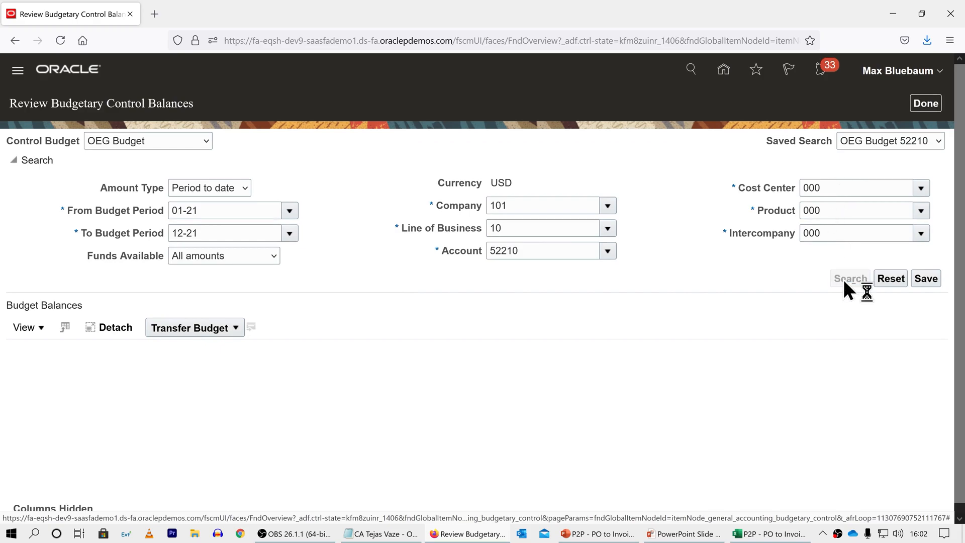
pyautogui.scroll(-4, 757, 272)
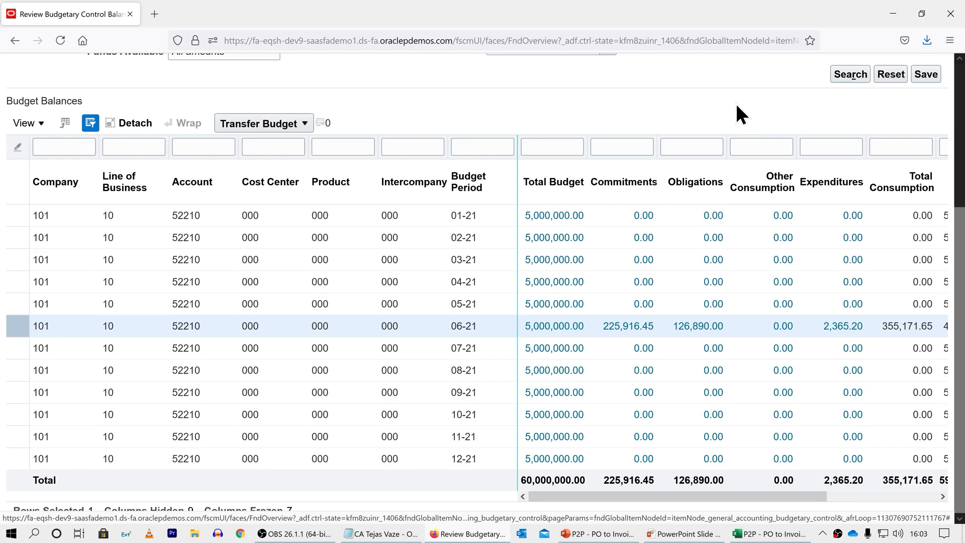
pyautogui.scroll(5, 736, 103)
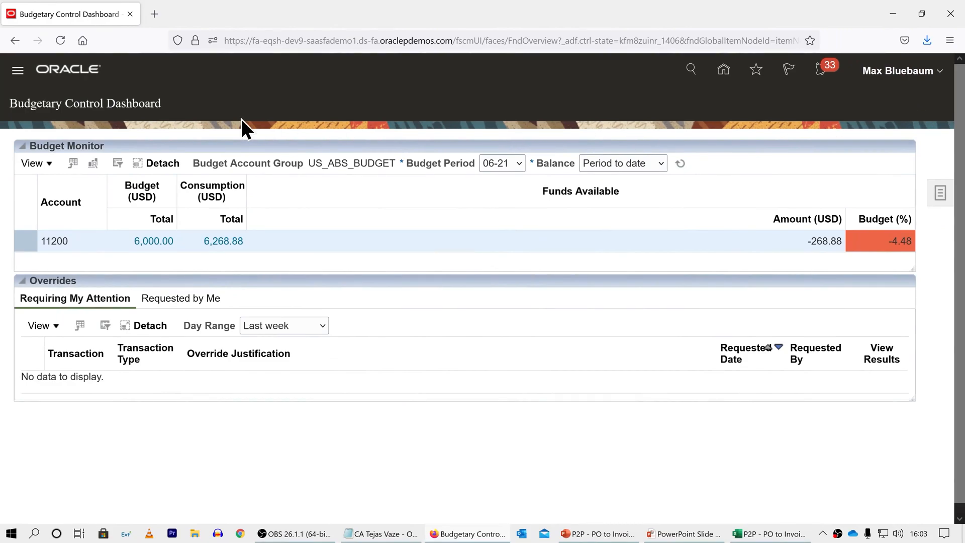
# Step: Go to the Purchase Orders work area in Procurement and start creating a new order
pyautogui.click(19, 71)
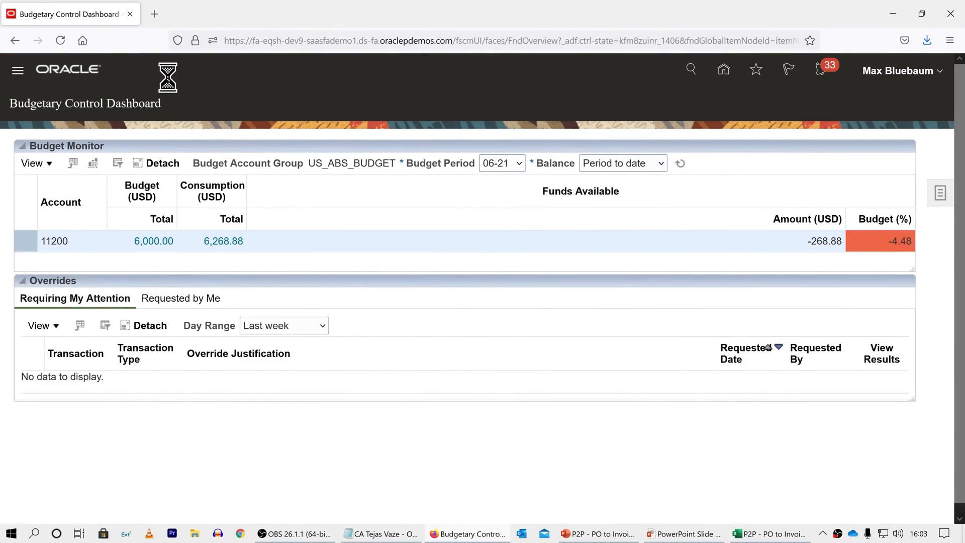
pyautogui.click(183, 206)
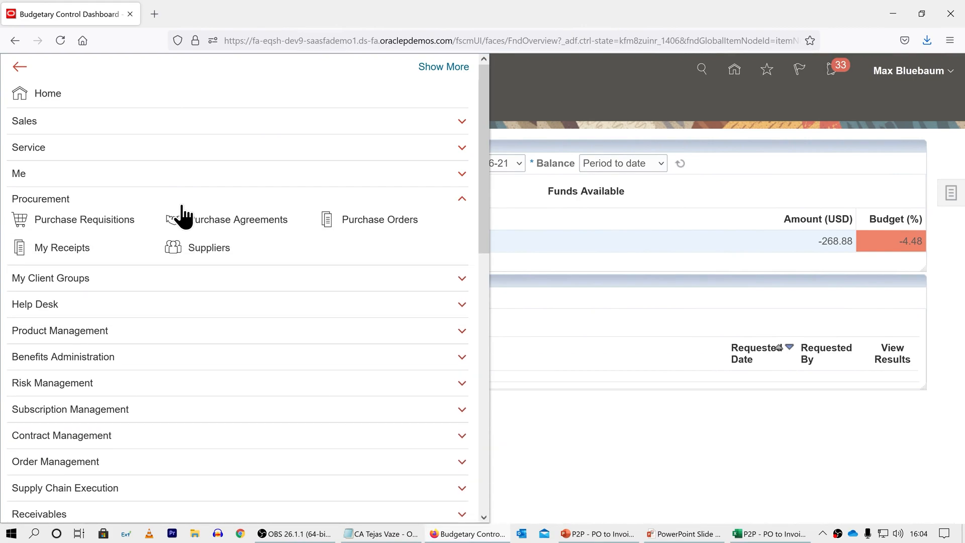
pyautogui.click(327, 221)
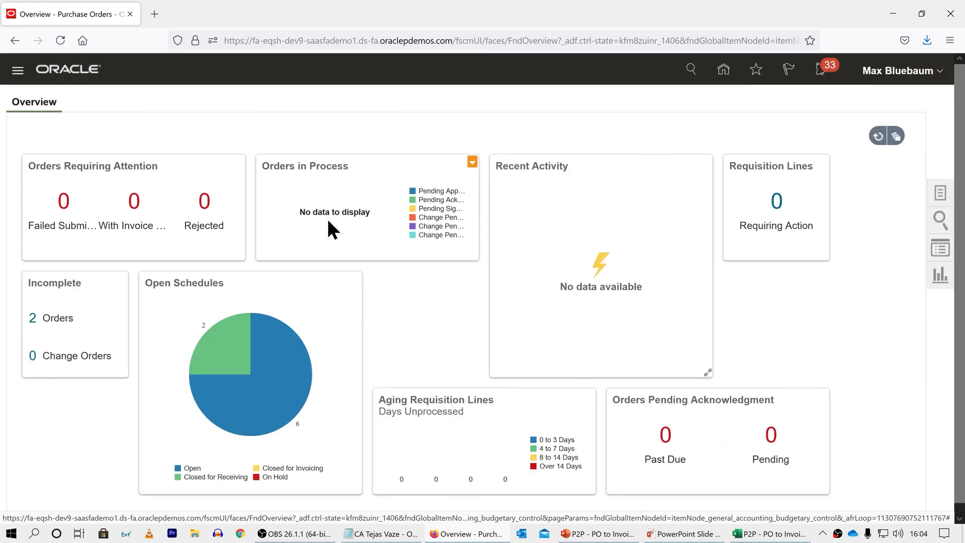
pyautogui.click(939, 193)
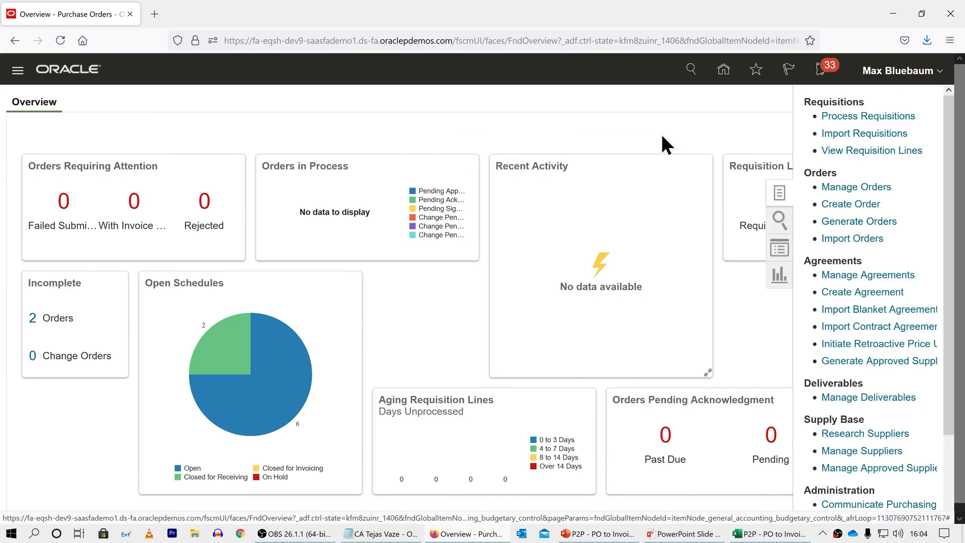
pyautogui.click(846, 204)
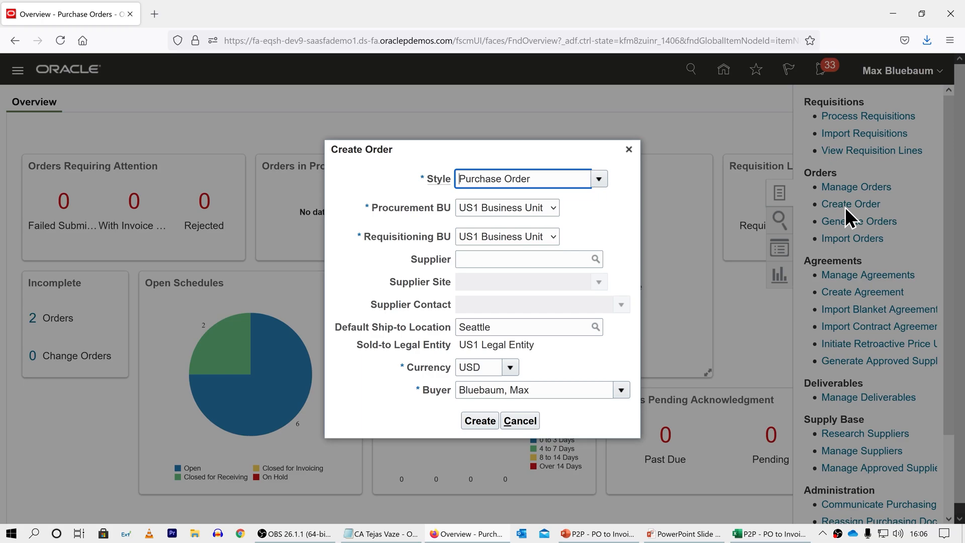
# Step: Search for Advanced Corp, select it as the order's supplier, and create the purchase order
pyautogui.click(595, 259)
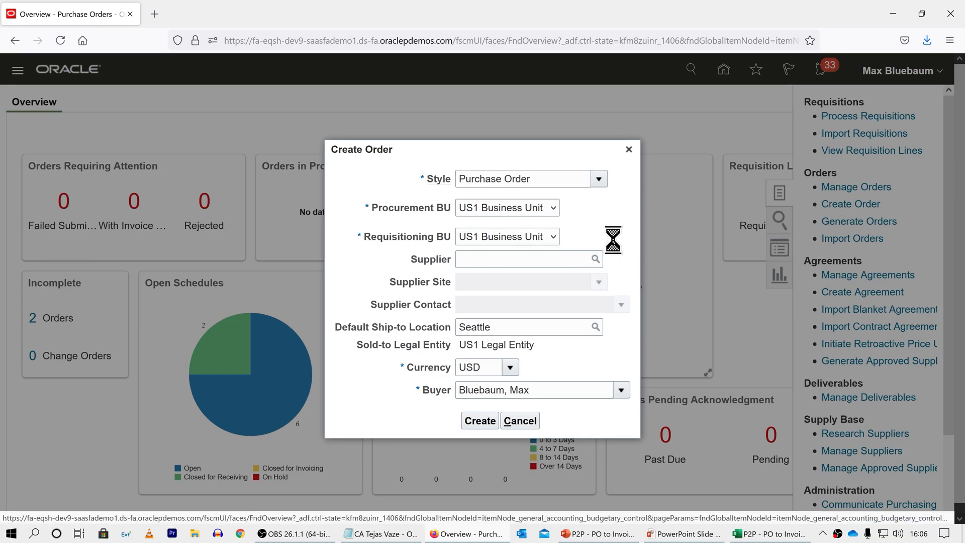
pyautogui.click(429, 251)
pyautogui.write('Advanced Corp')
pyautogui.click(692, 319)
pyautogui.click(636, 367)
pyautogui.click(716, 394)
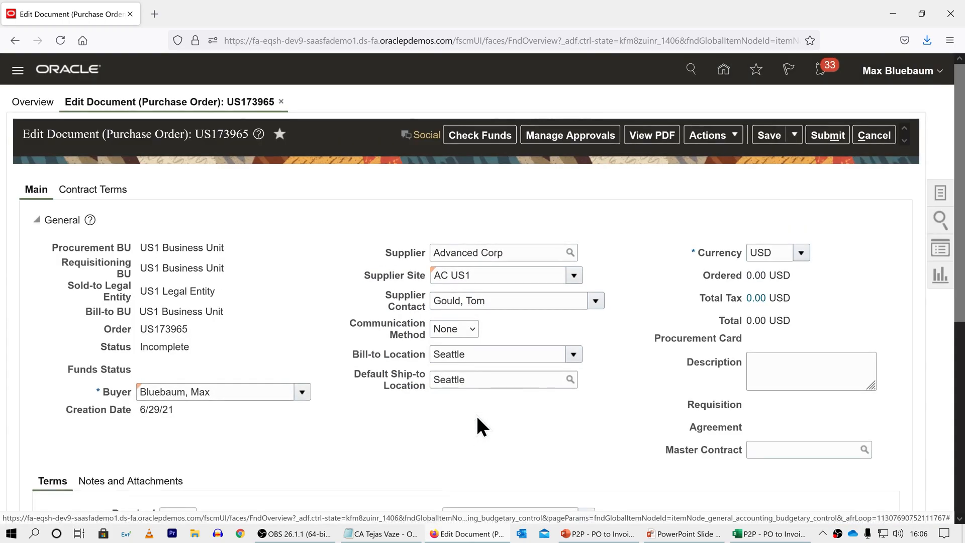
# Step: Turn off Pay on receipt in the purchase order's terms
pyautogui.scroll(-3, 477, 419)
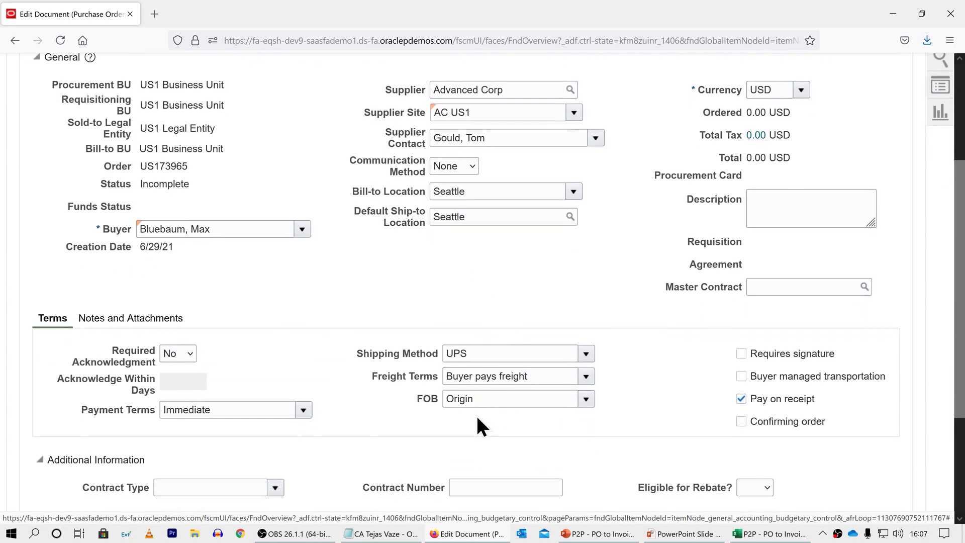
pyautogui.scroll(-2, 477, 419)
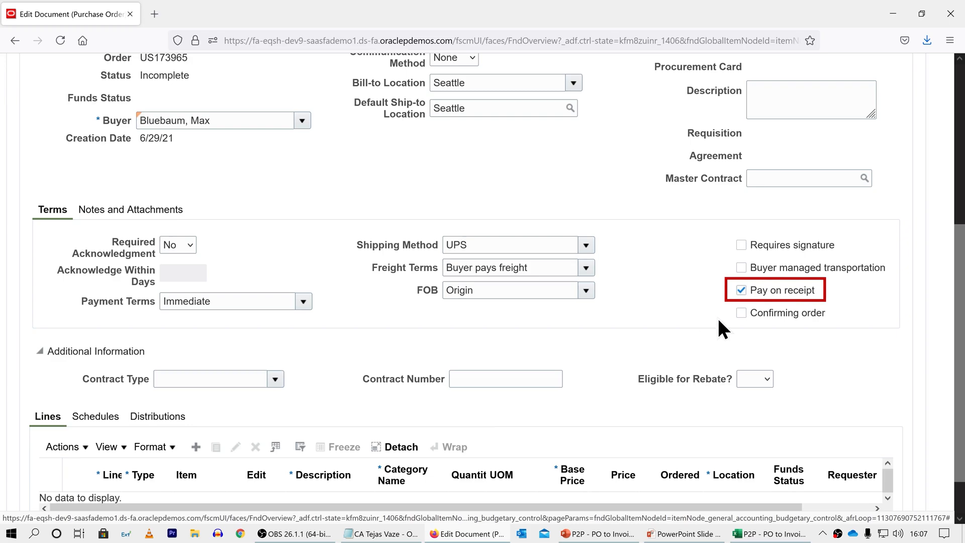
pyautogui.click(741, 291)
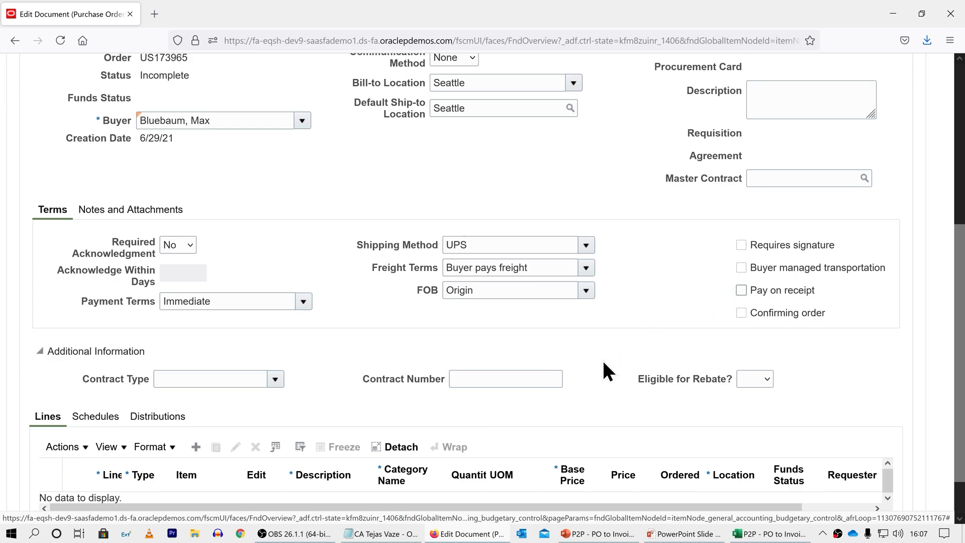
# Step: Add an order line and select item WR11519, Vision Gold Service Plan, for it
pyautogui.scroll(-1, 603, 362)
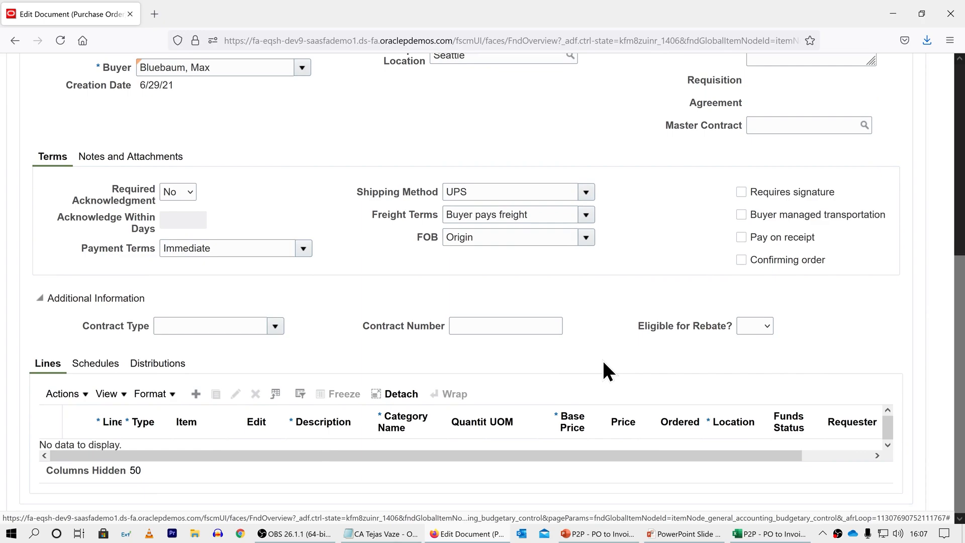
pyautogui.click(196, 394)
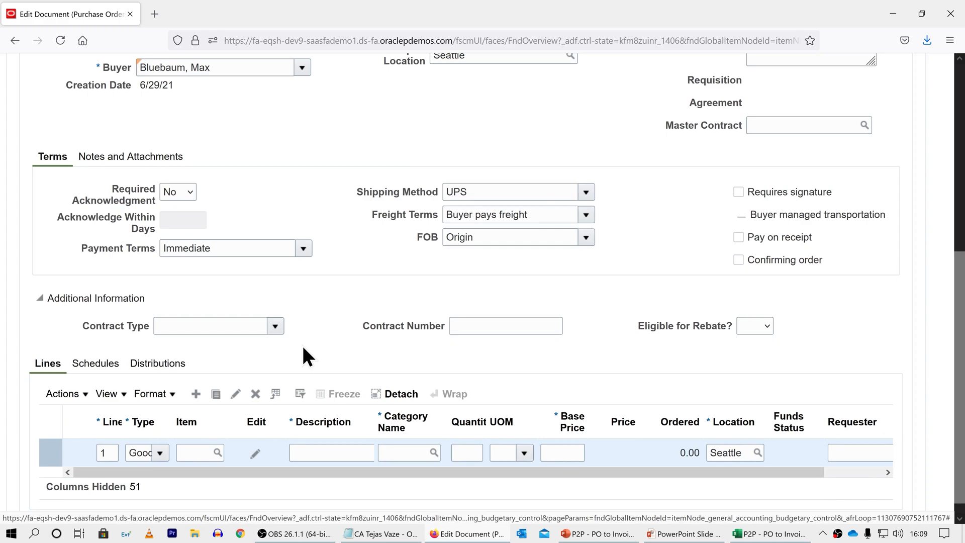
pyautogui.click(217, 452)
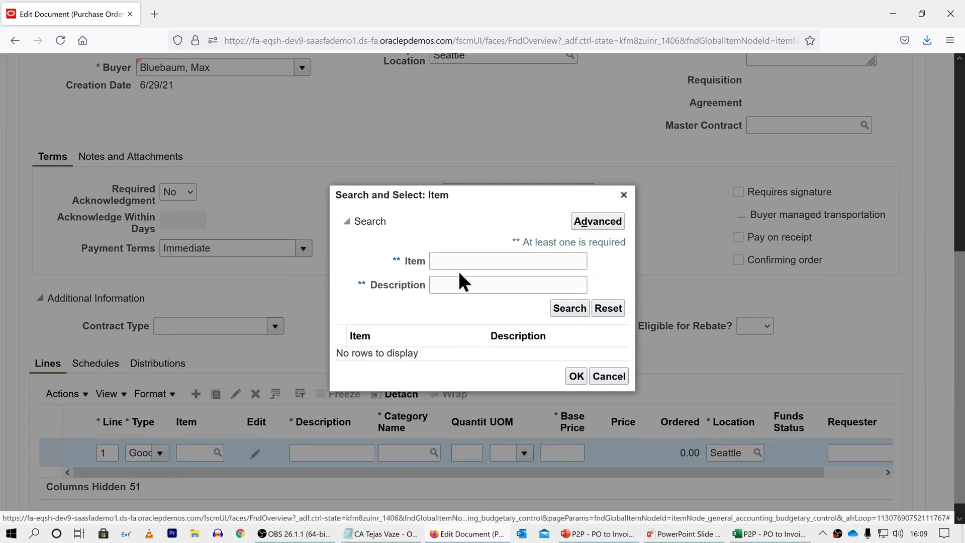
pyautogui.click(459, 262)
pyautogui.write('WR')
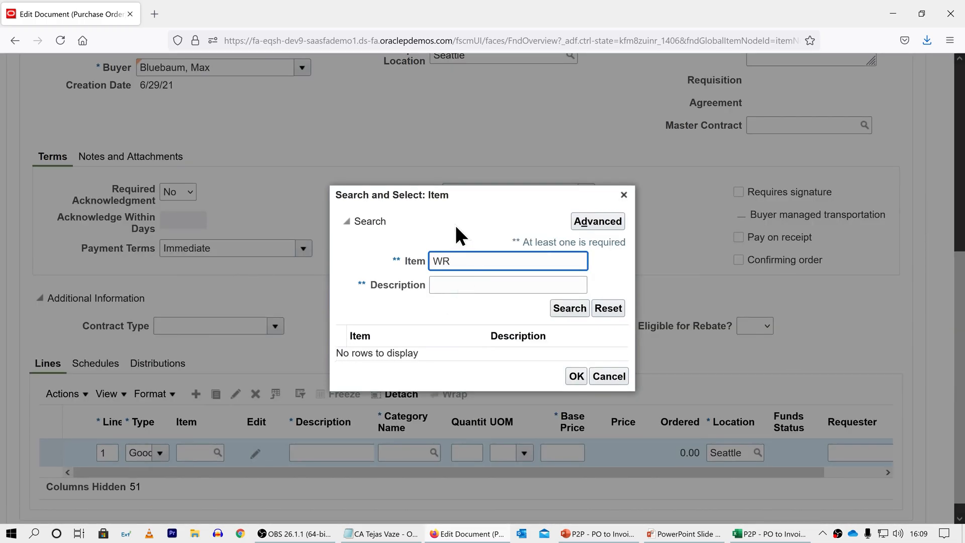
pyautogui.write('11519')
pyautogui.click(571, 309)
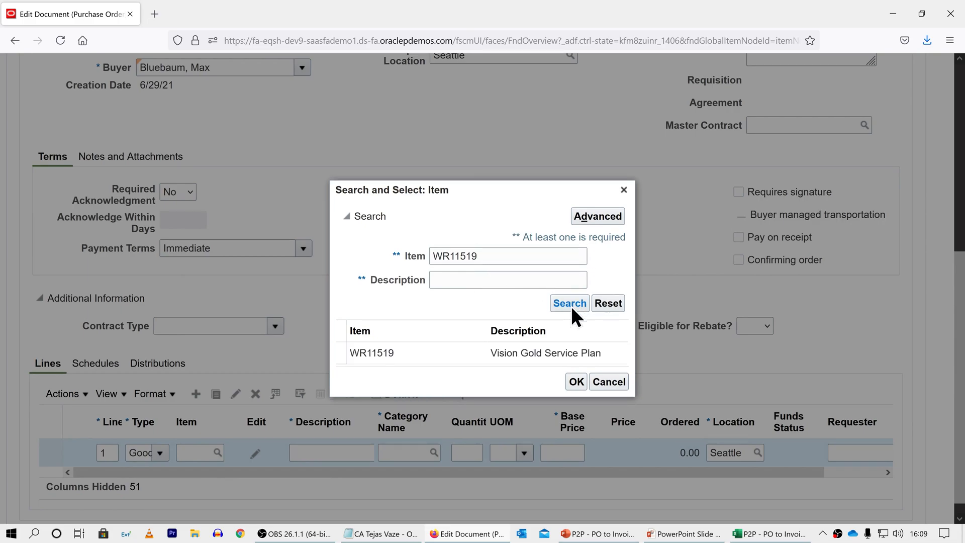
pyautogui.click(477, 349)
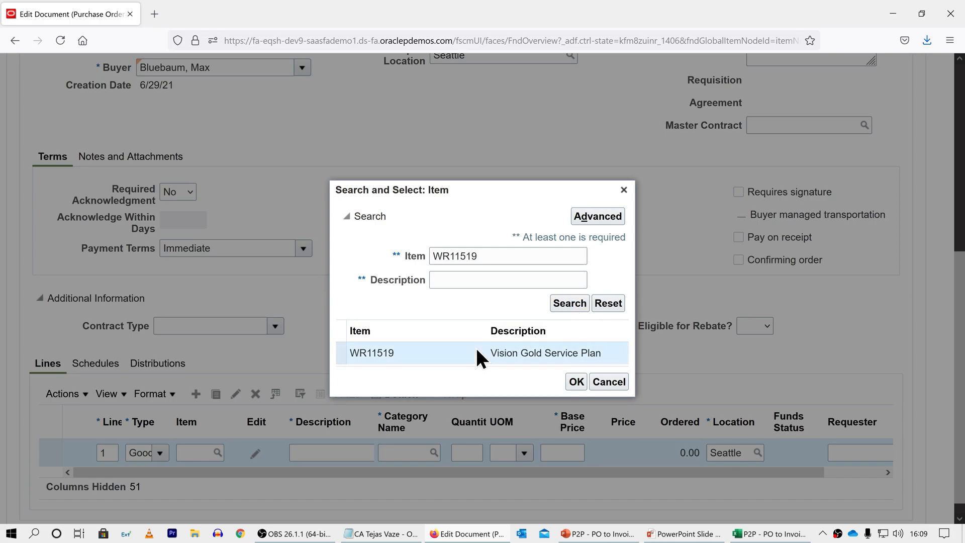
pyautogui.click(576, 384)
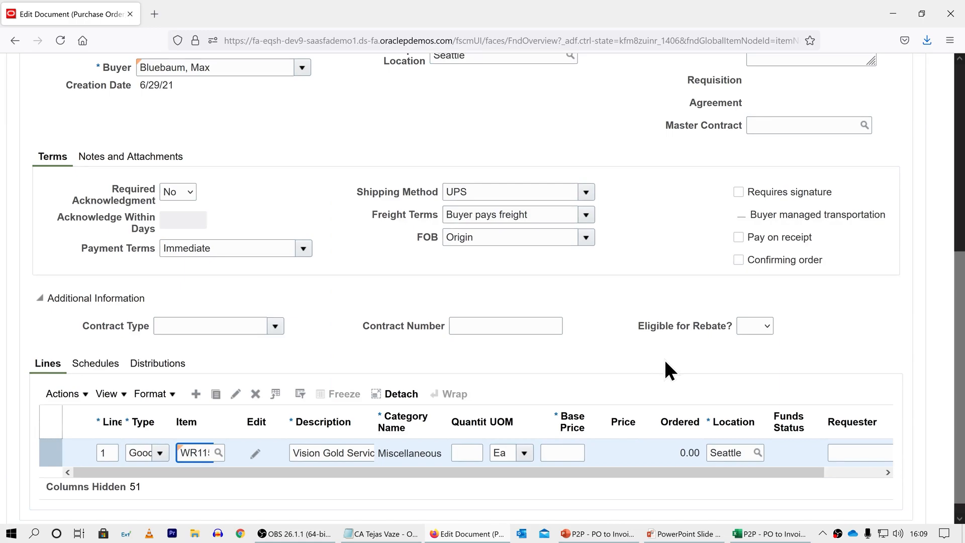
# Step: Enter a quantity of 60 and a base price of 1000 on order line 1
pyautogui.press('Tab')
pyautogui.press('Tab')
pyautogui.press('Tab')
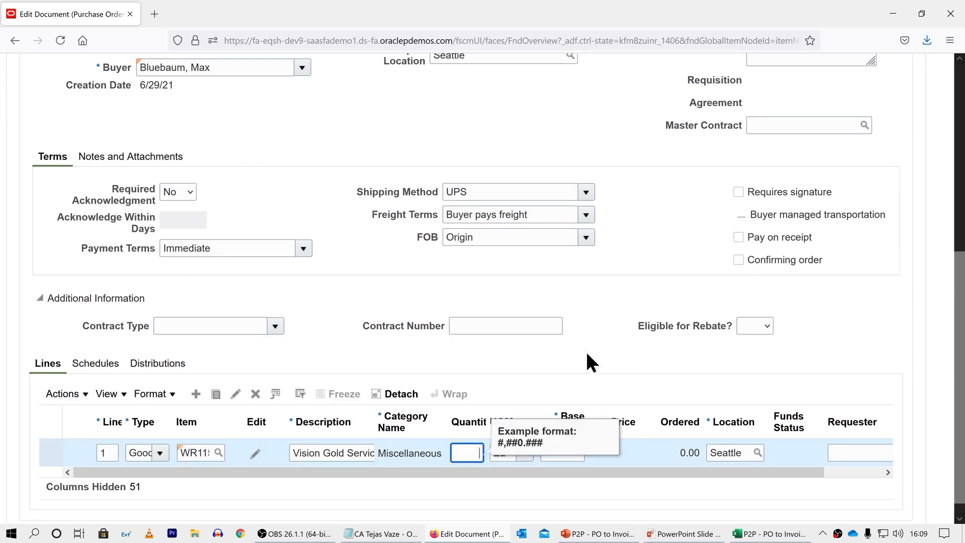
pyautogui.write('60')
pyautogui.press('Tab')
pyautogui.write('1000')
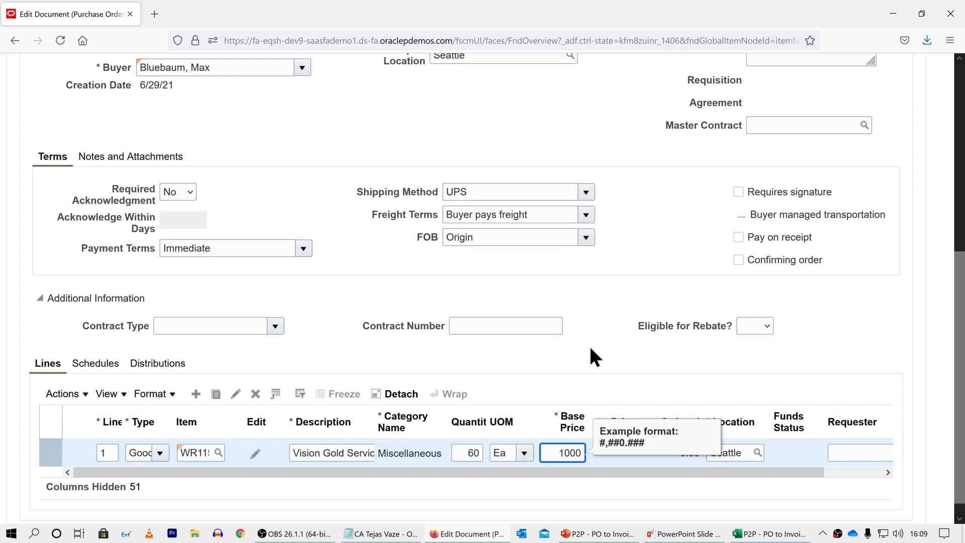
pyautogui.press('Tab')
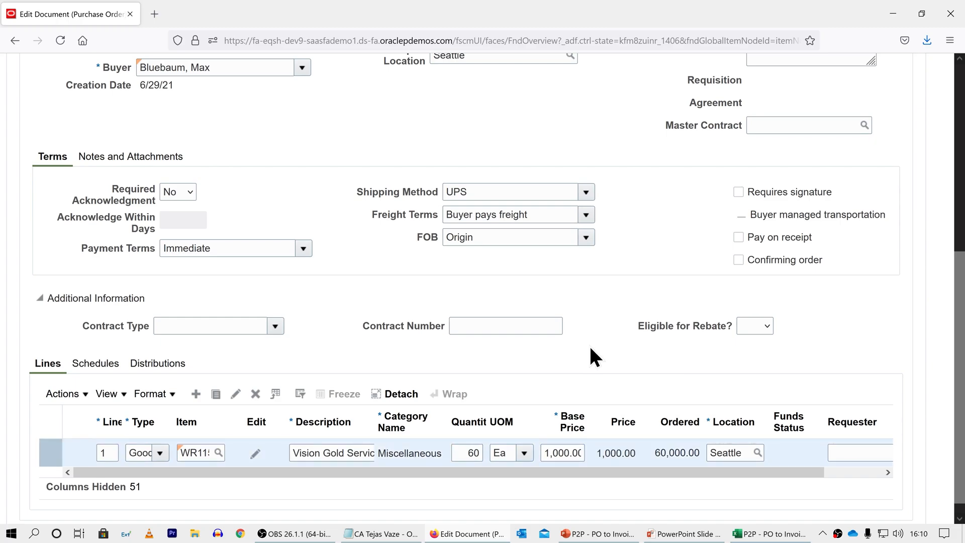
# Step: Open line 1 for detailed editing and set its destination type to Expense
pyautogui.click(255, 453)
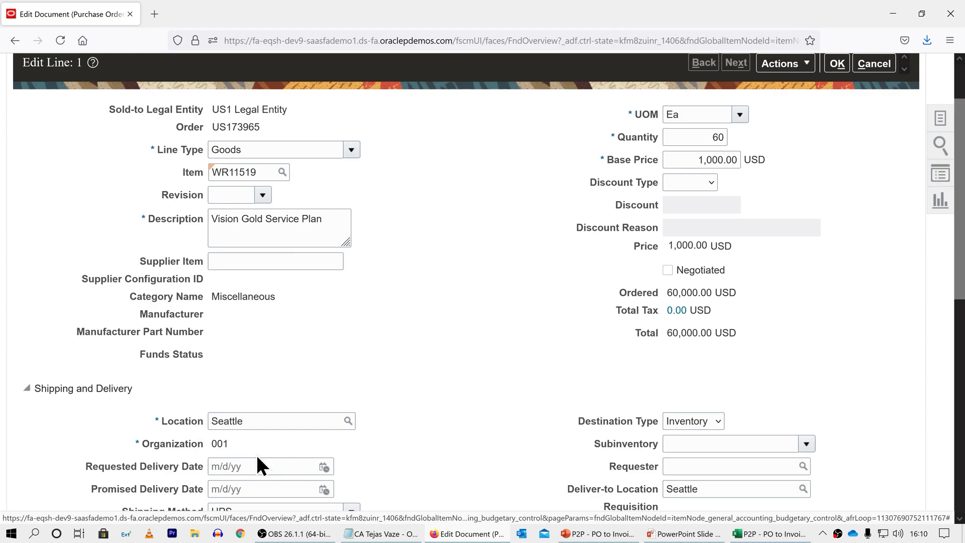
pyautogui.click(692, 420)
pyautogui.click(693, 453)
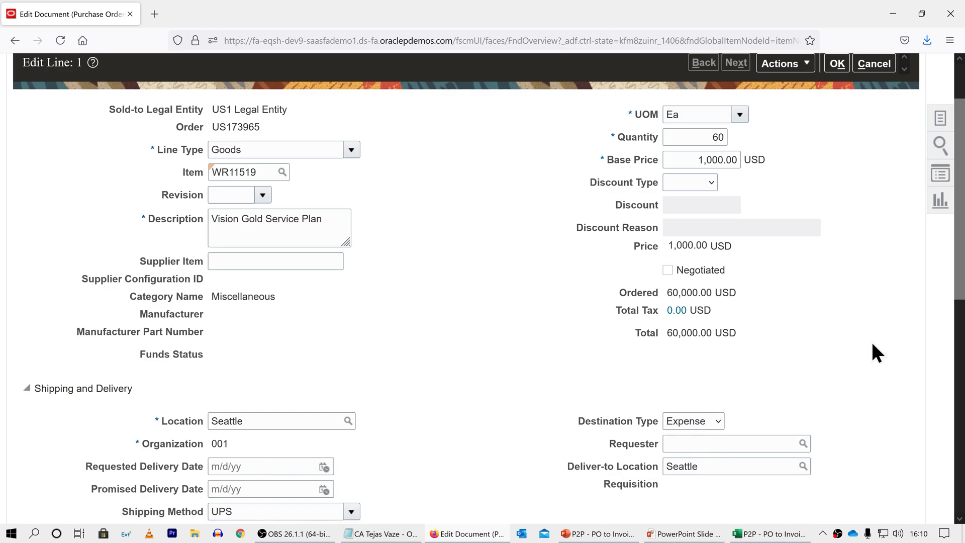
# Step: Find the requester by last name, assign that person to line 1, and check the line's billing details
pyautogui.scroll(-4, 872, 342)
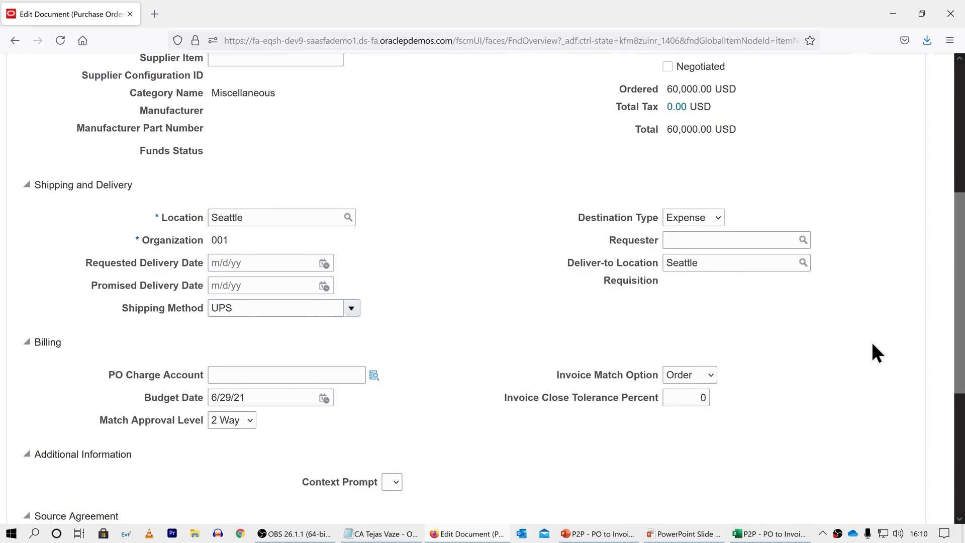
pyautogui.click(803, 240)
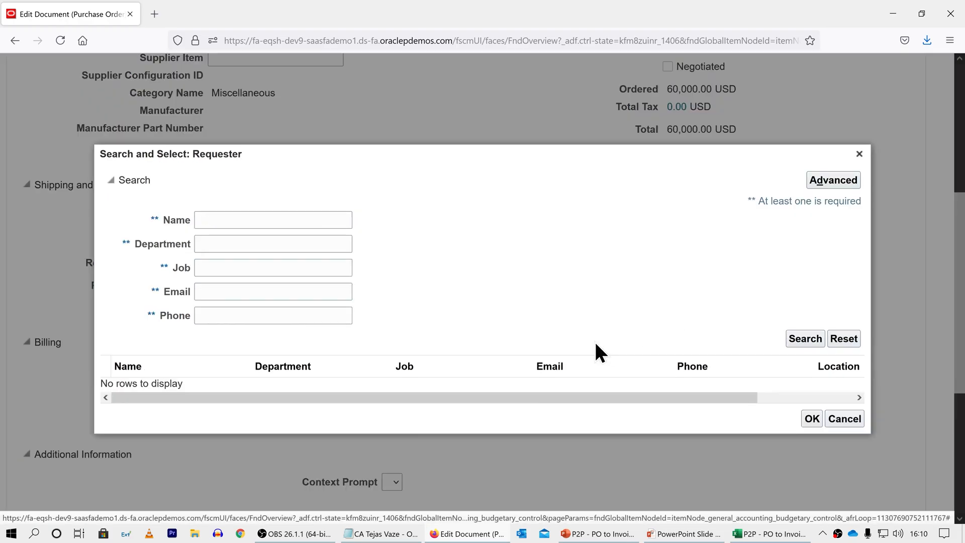
pyautogui.click(318, 221)
pyautogui.write('Bluebaum')
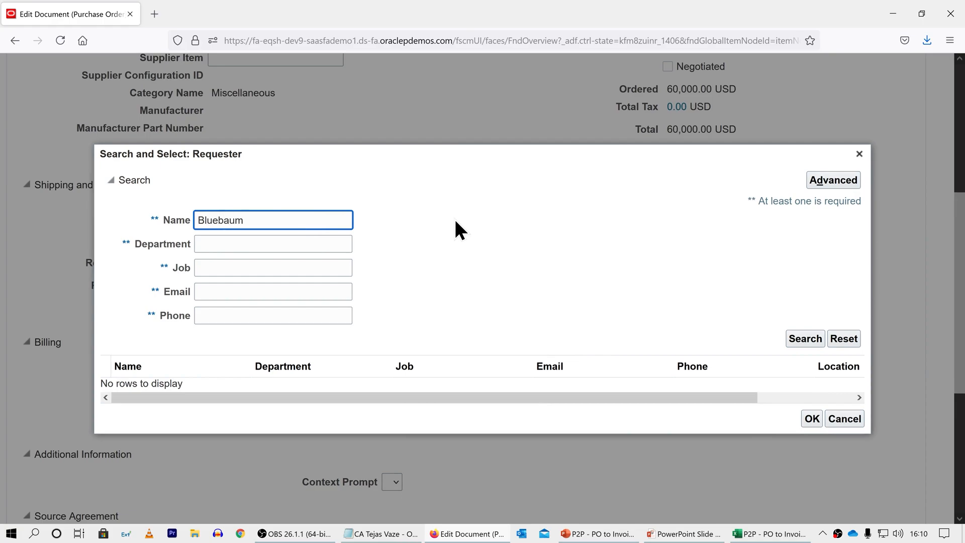
pyautogui.press('Return')
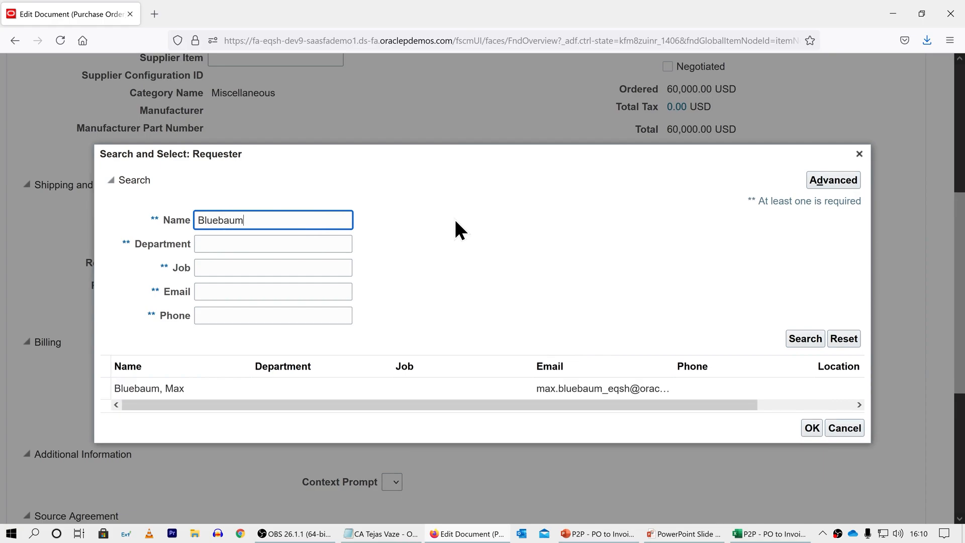
pyautogui.click(454, 380)
pyautogui.click(811, 425)
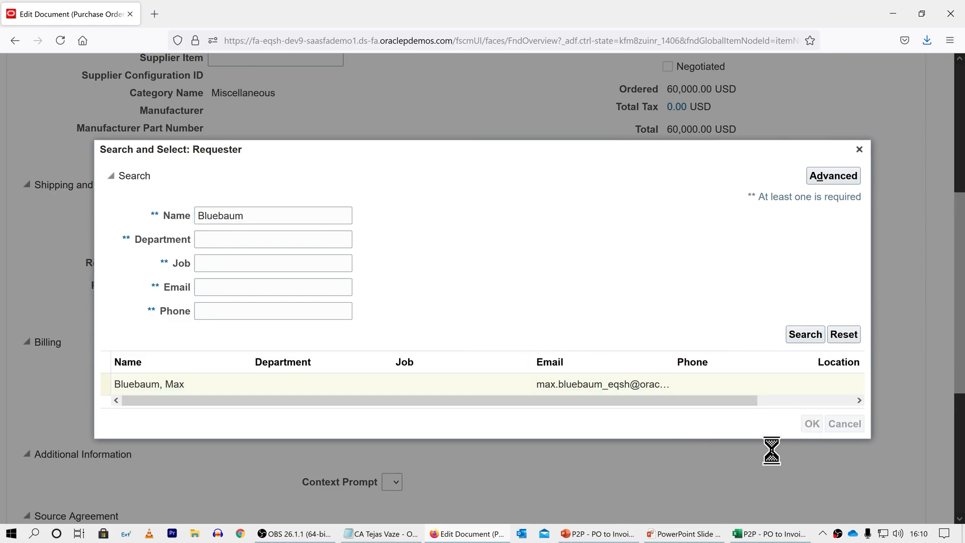
pyautogui.scroll(-4, 773, 452)
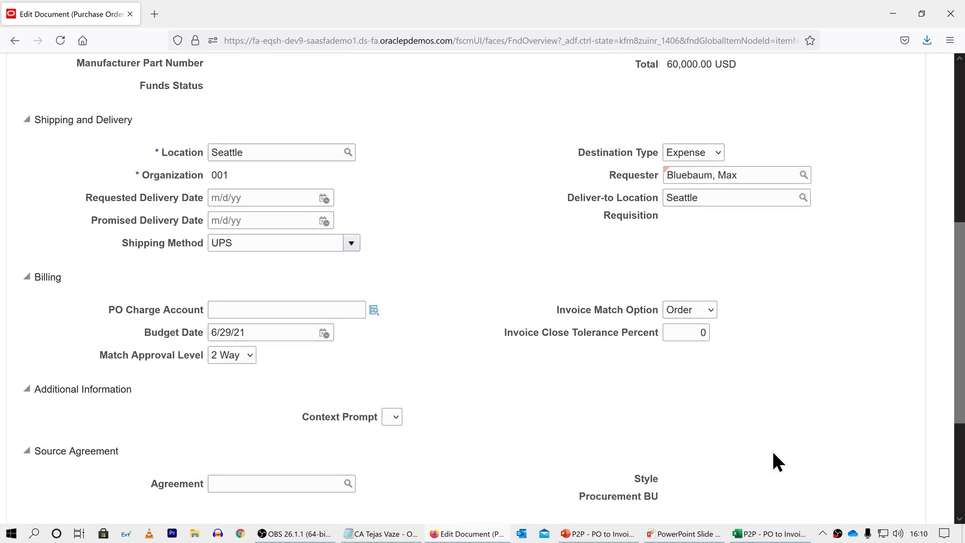
pyautogui.scroll(-1, 778, 461)
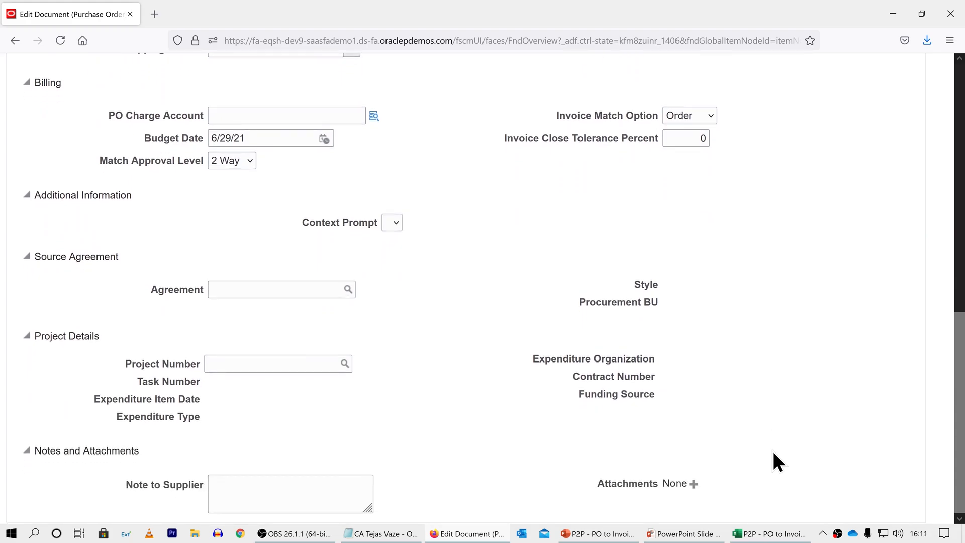
# Step: Accept the detailed edits to line 1 and return to the purchase order
pyautogui.scroll(8, 773, 453)
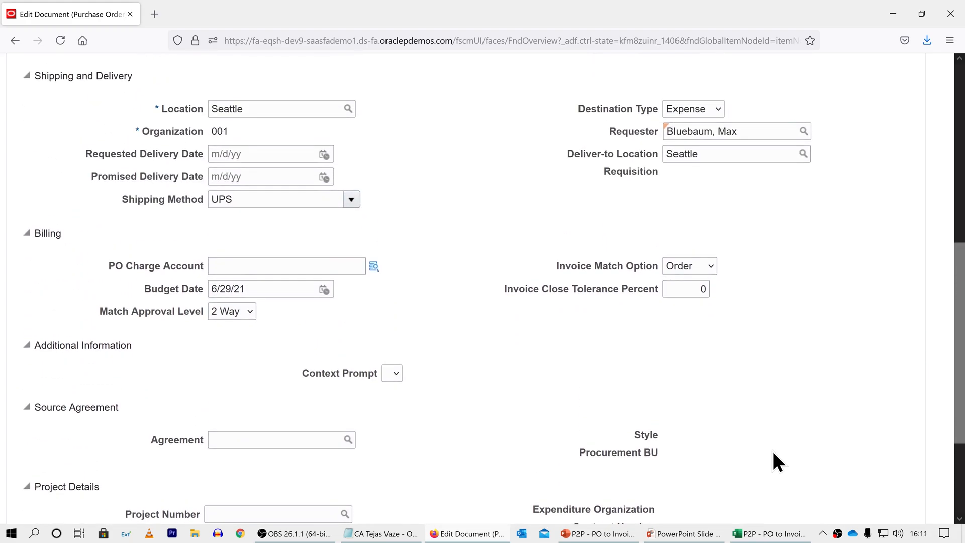
pyautogui.scroll(3, 773, 453)
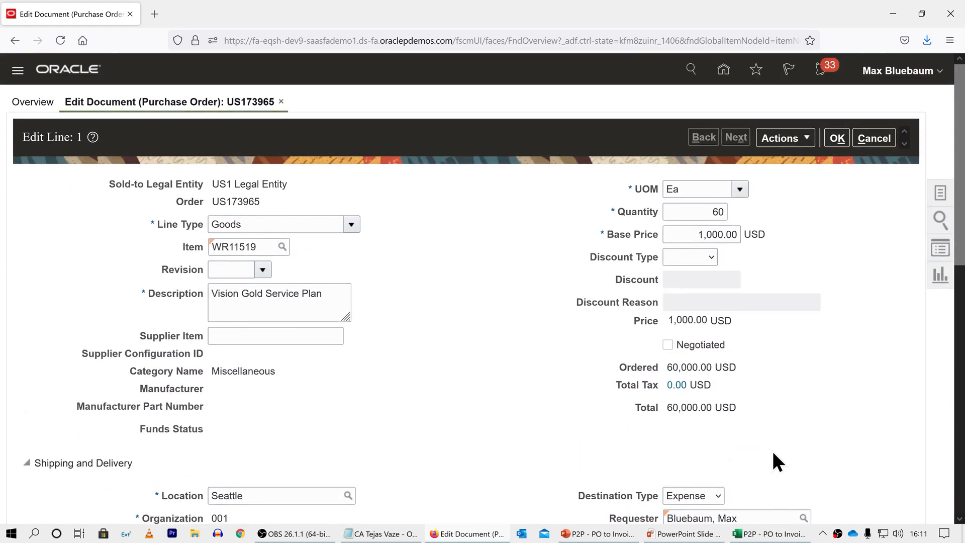
pyautogui.click(837, 140)
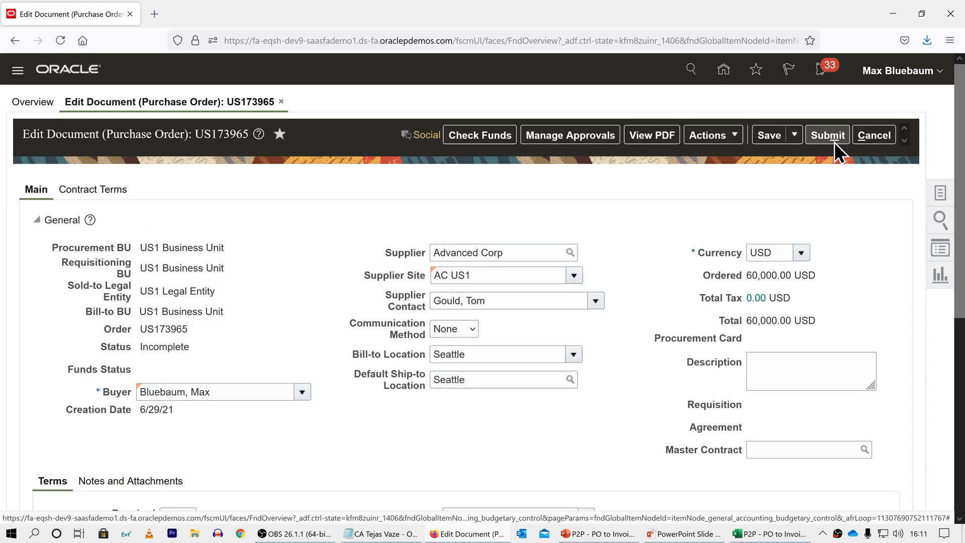
# Step: Open the schedule of line 1 and examine its shipping, receiving control and billing settings, including invoice match option and match approval level
pyautogui.scroll(-5, 635, 286)
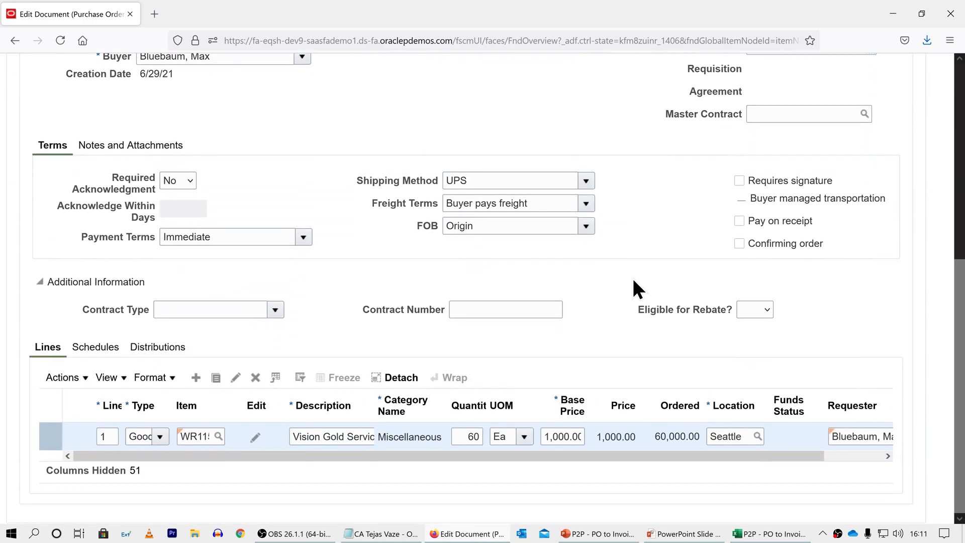
pyautogui.click(97, 351)
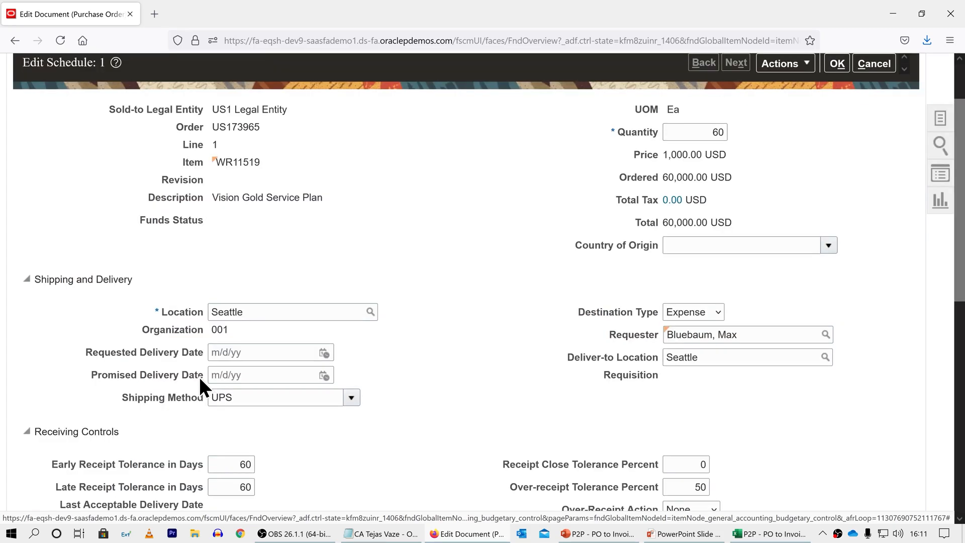
pyautogui.scroll(-4, 422, 255)
pyautogui.scroll(-3, 423, 258)
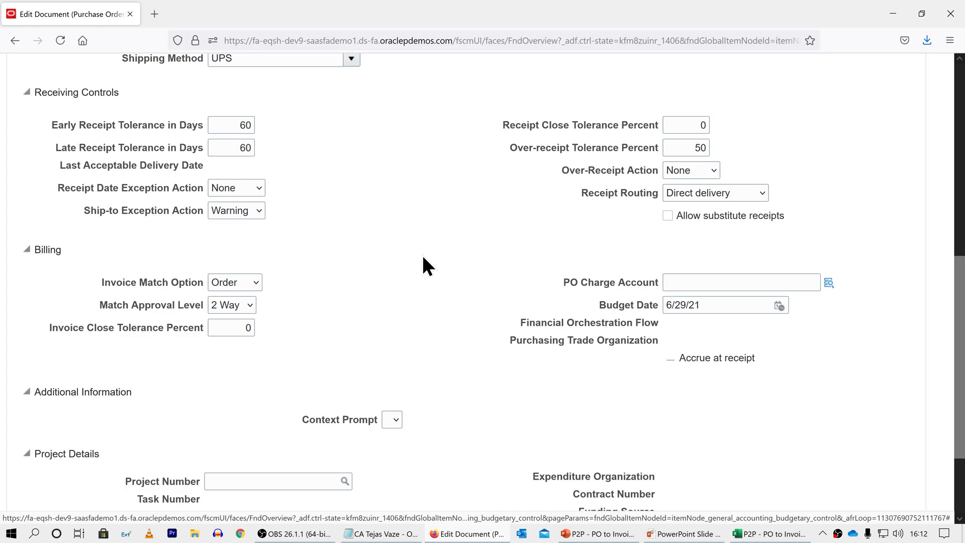
pyautogui.scroll(-3, 423, 258)
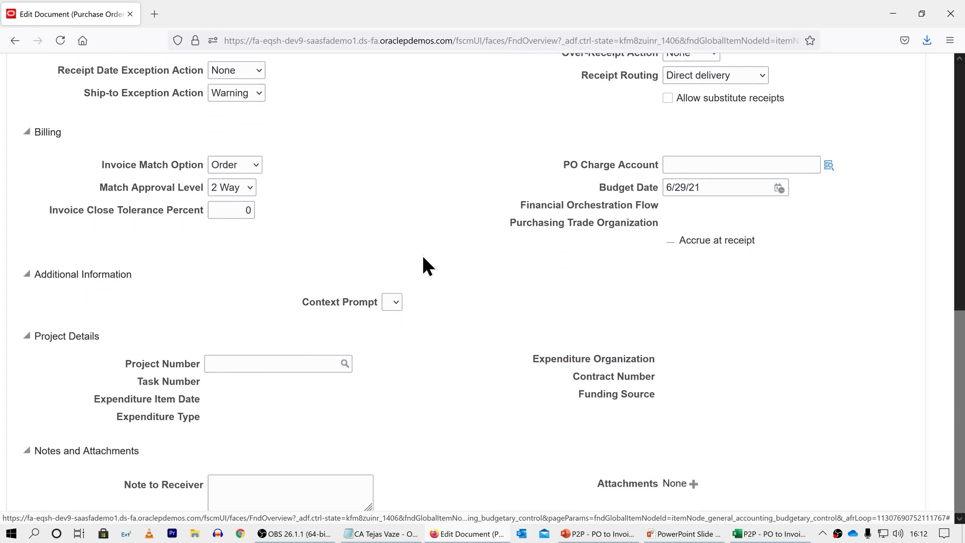
pyautogui.scroll(14, 422, 255)
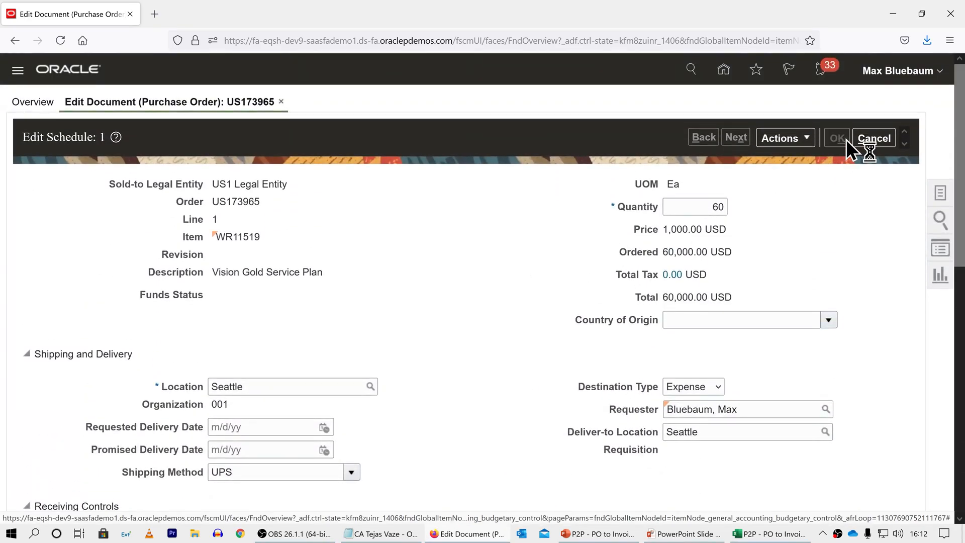
# Step: Examine the distribution of line 1, including its charge, accrual and variance account fields and budget date
pyautogui.scroll(-1, 643, 234)
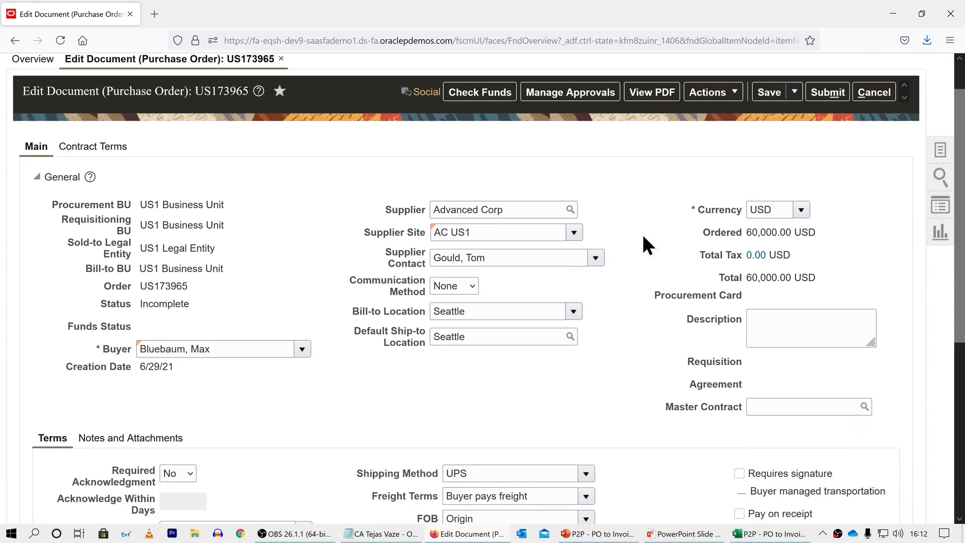
pyautogui.scroll(-8, 643, 235)
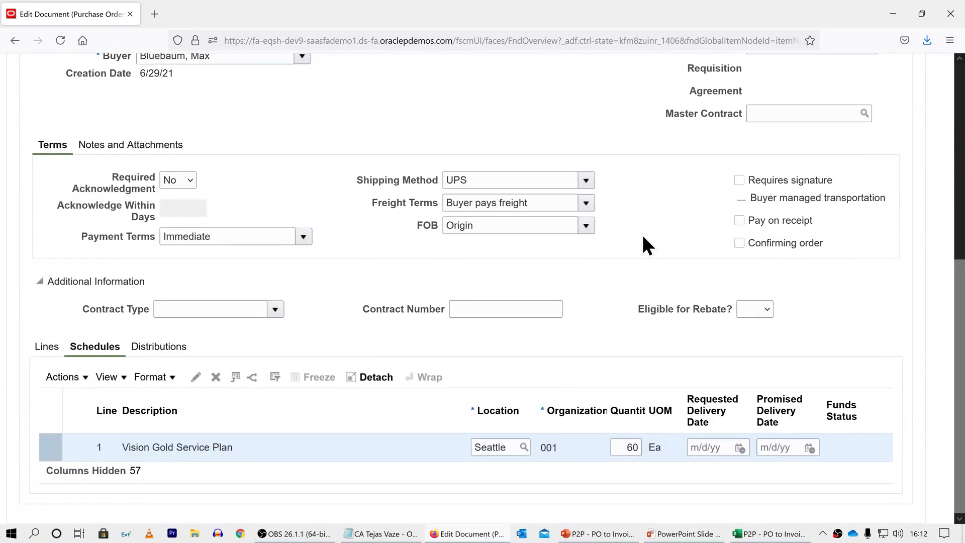
pyautogui.click(179, 347)
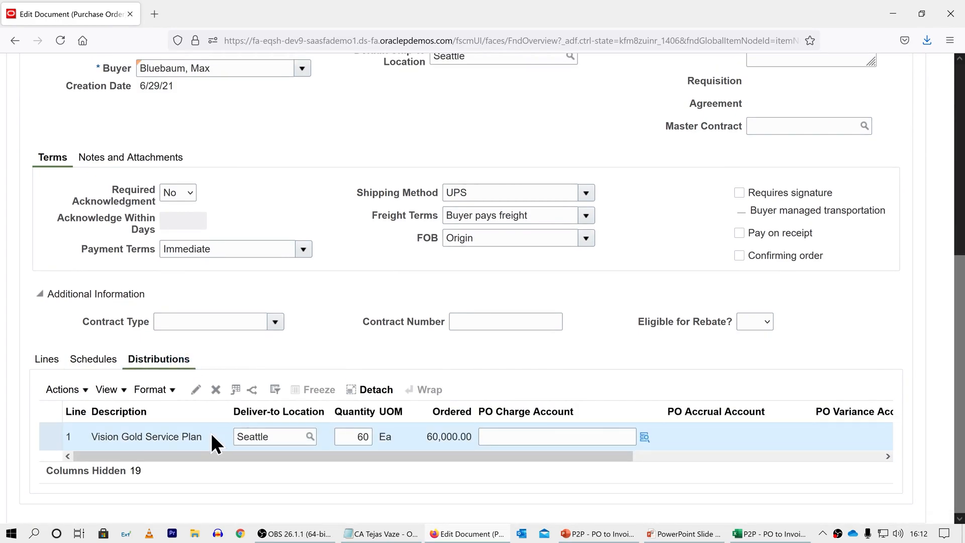
pyautogui.moveTo(208, 460); pyautogui.dragTo(369, 462)
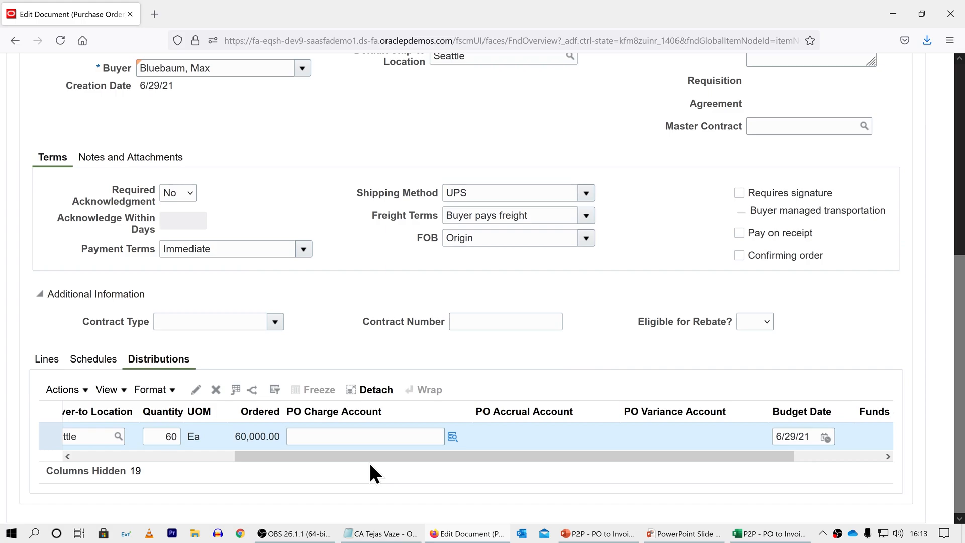
pyautogui.scroll(5, 371, 466)
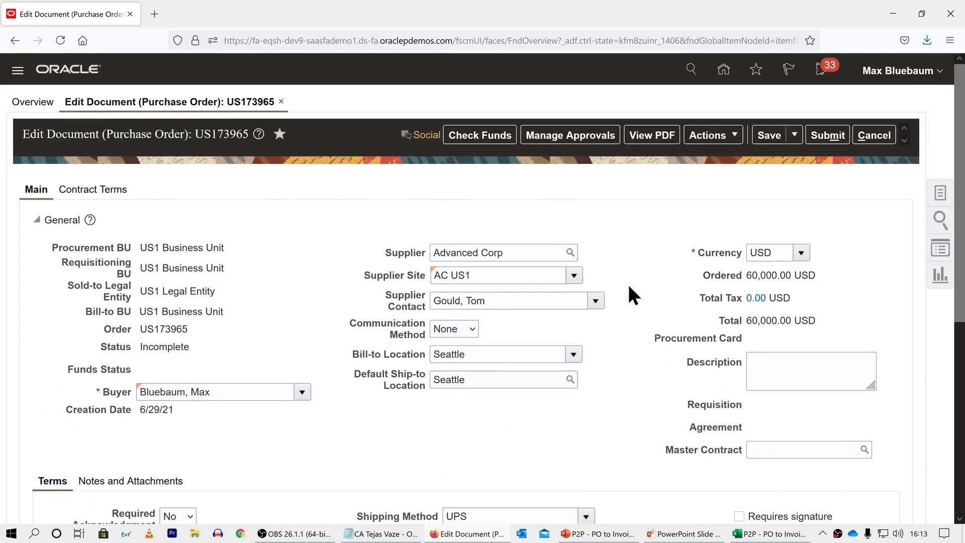
# Step: Save the purchase order and check the charge, accrual and variance accounts on its distribution
pyautogui.click(764, 135)
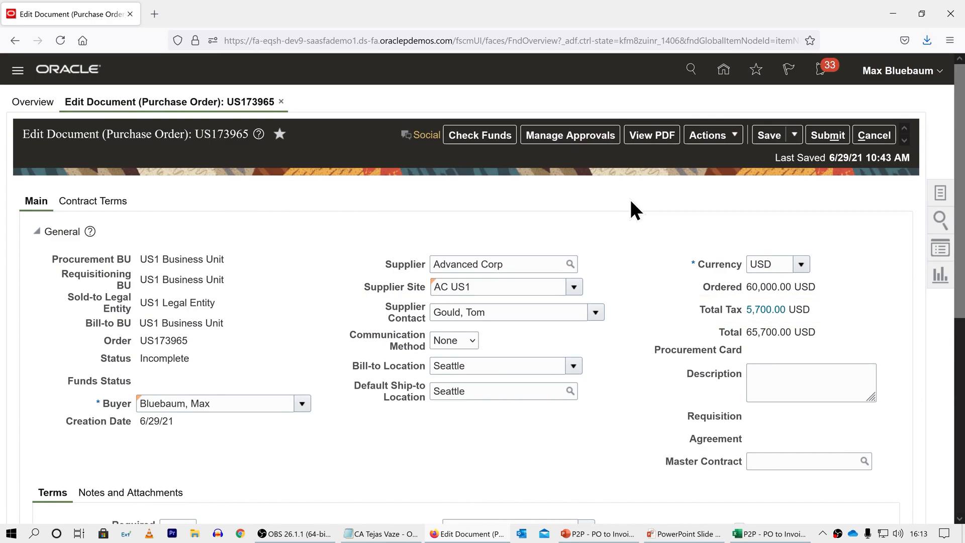
pyautogui.scroll(-6, 631, 202)
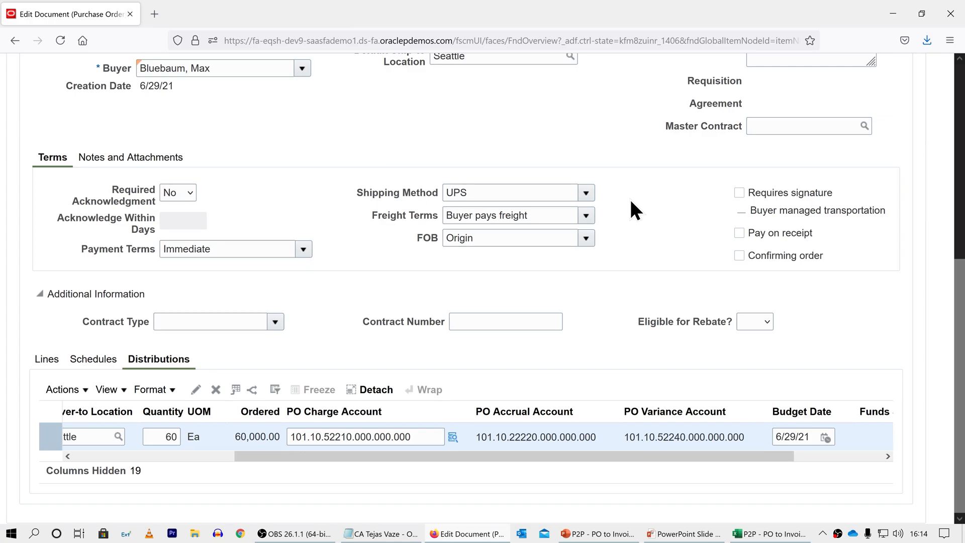
pyautogui.scroll(5, 631, 201)
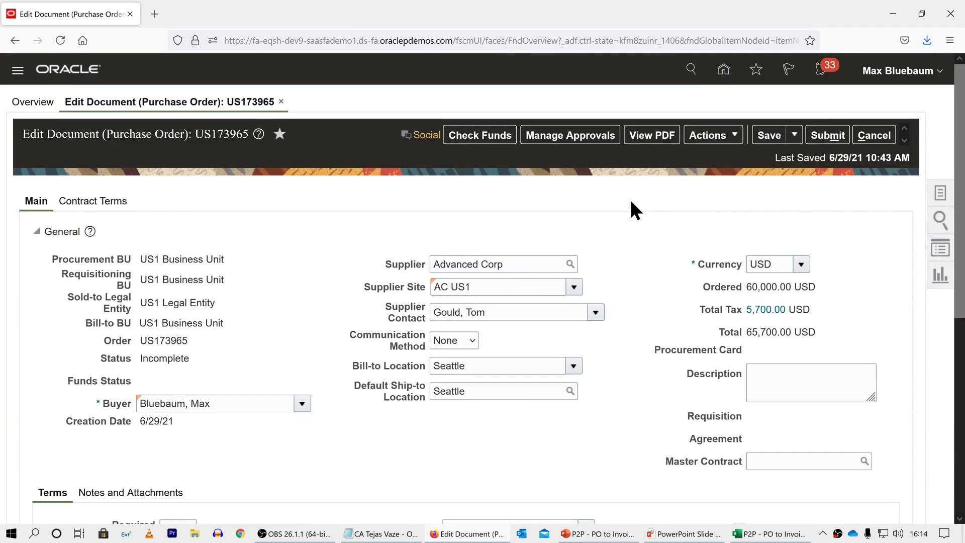
# Step: Run a funds check on the purchase order and submit the order for approval
pyautogui.click(475, 135)
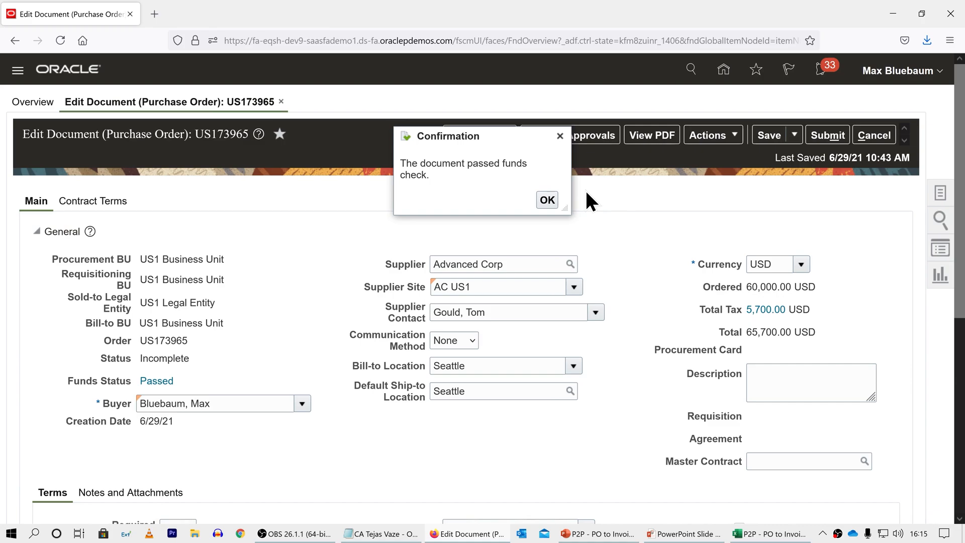
pyautogui.click(547, 200)
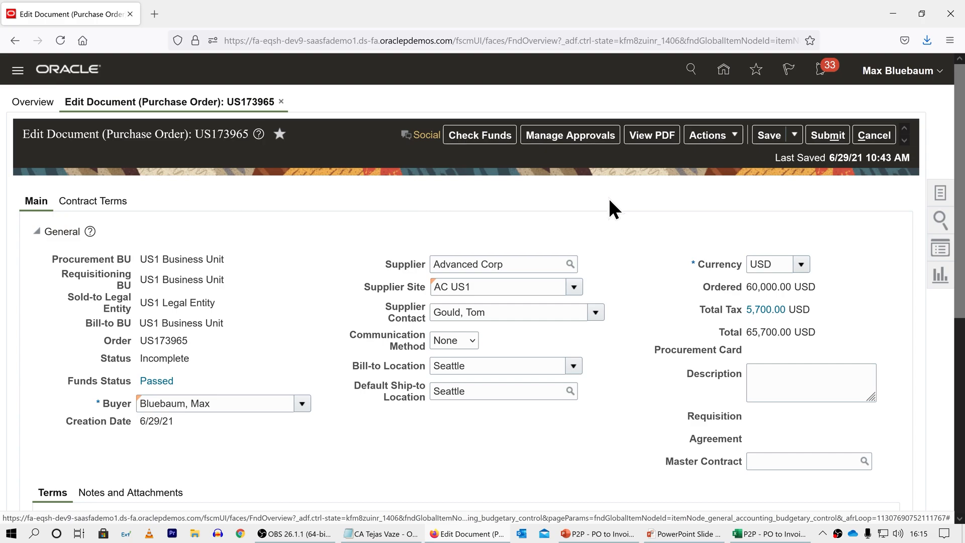
pyautogui.click(818, 136)
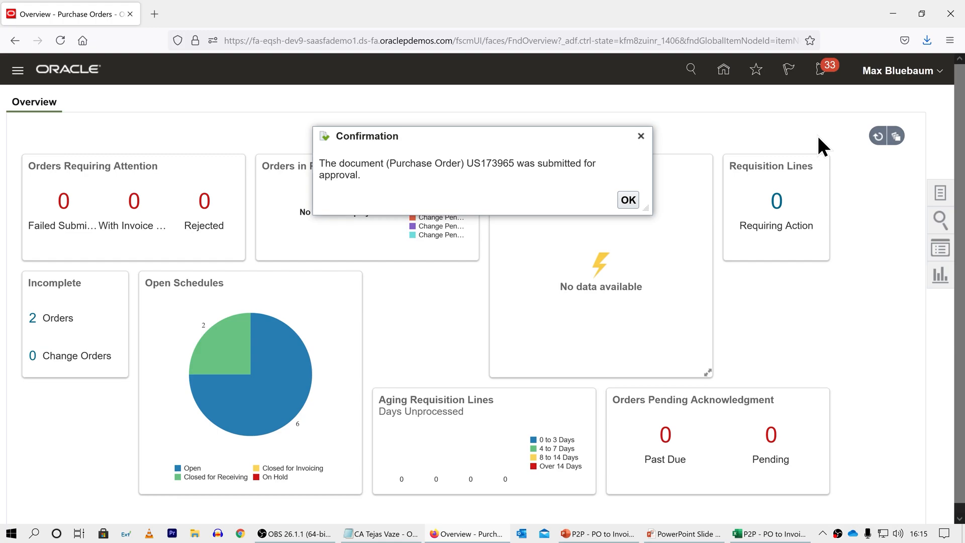
pyautogui.click(628, 200)
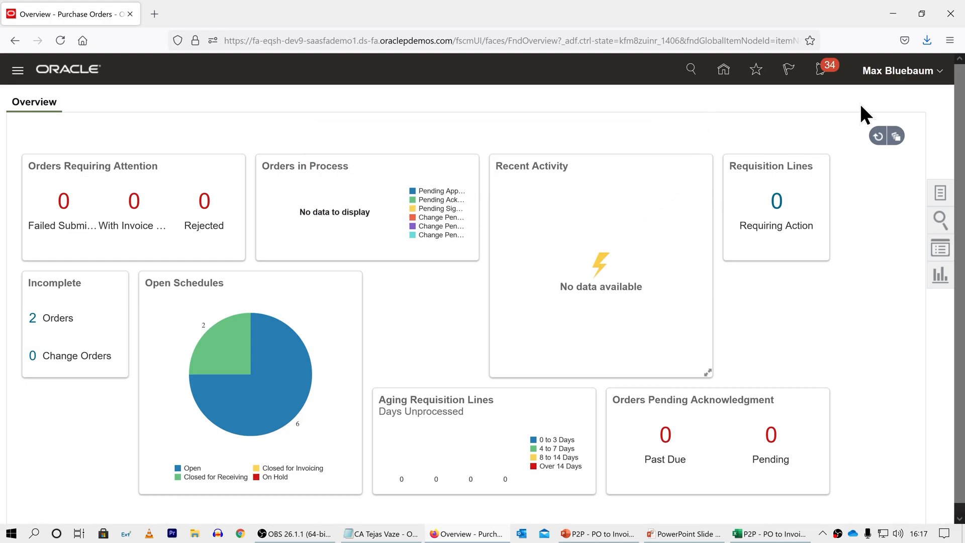
# Step: Open Manage Orders and search for the submitted purchase order by its order number
pyautogui.click(940, 193)
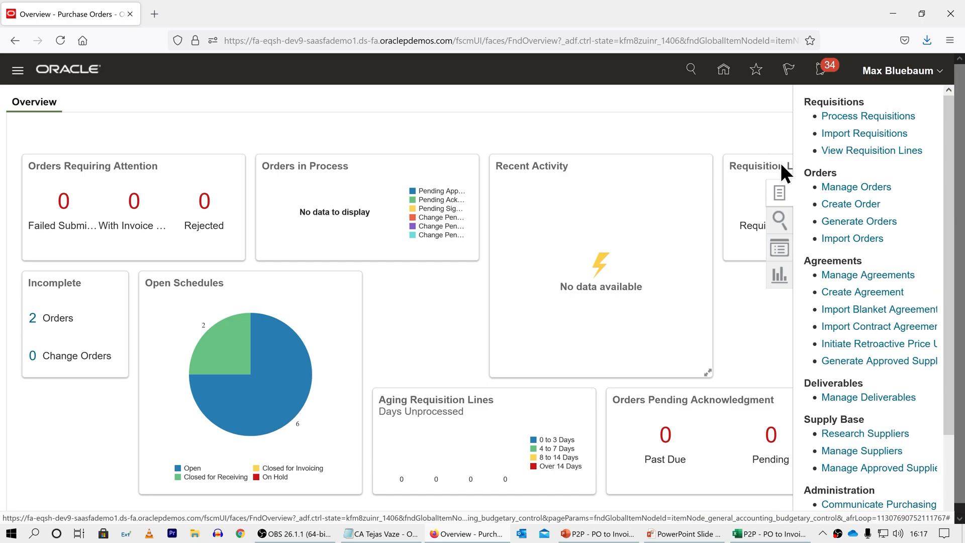
pyautogui.click(835, 187)
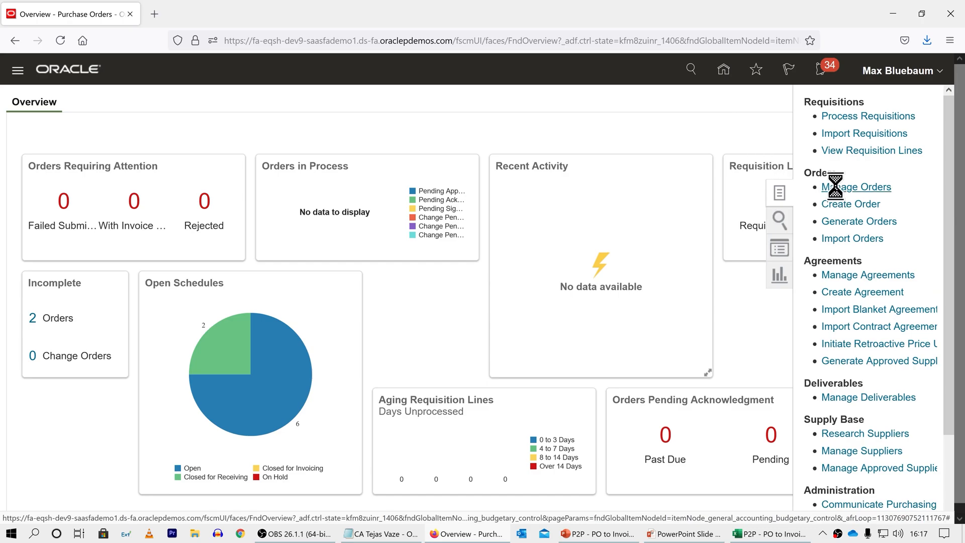
pyautogui.click(737, 256)
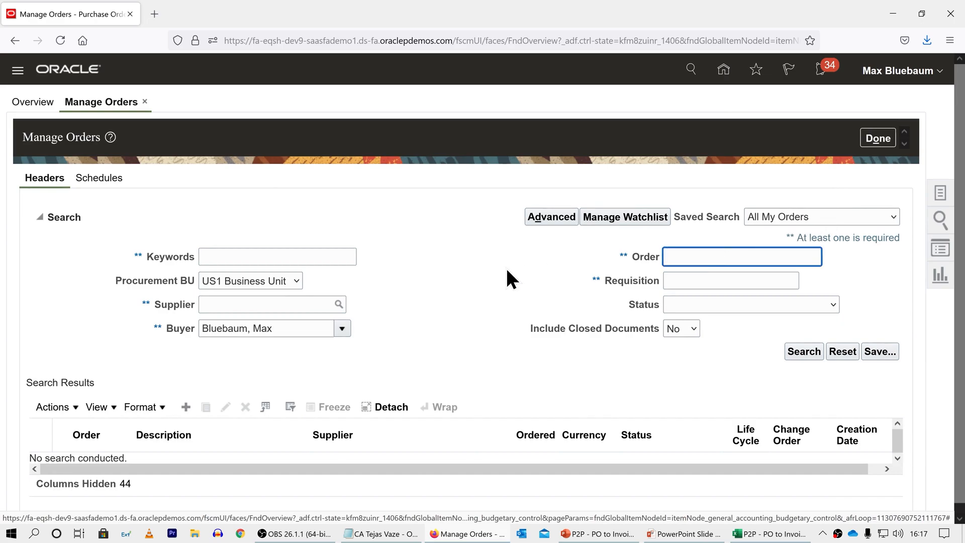
pyautogui.write('US173965')
pyautogui.click(793, 357)
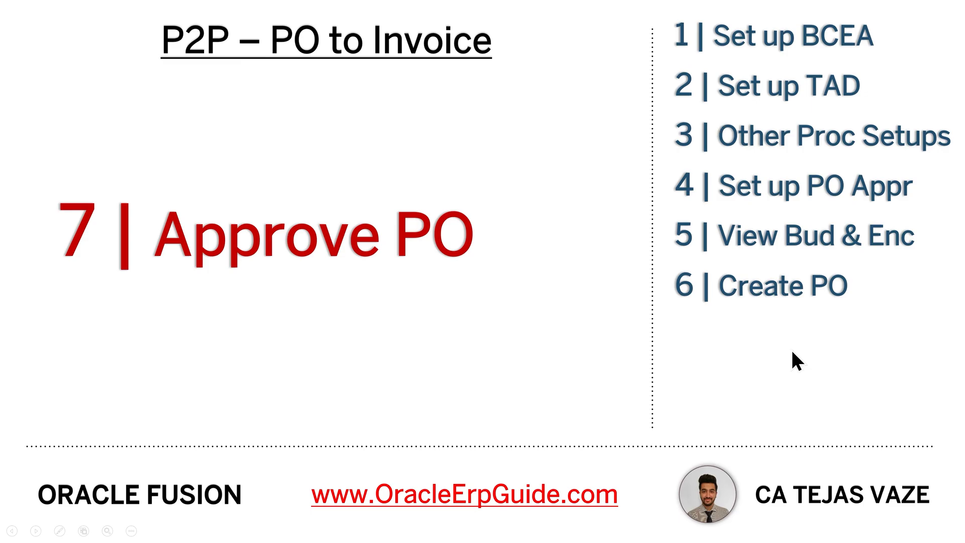
# Step: Return to the browser, approve the submitted purchase order from its notification, and rerun the order search to check its status
pyautogui.hotkey('alt', 'Tab')
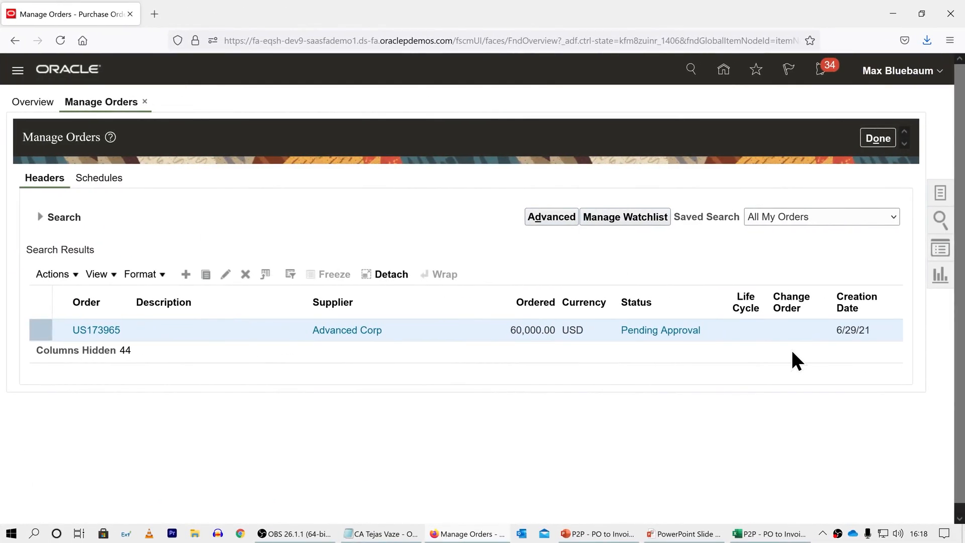
pyautogui.click(820, 69)
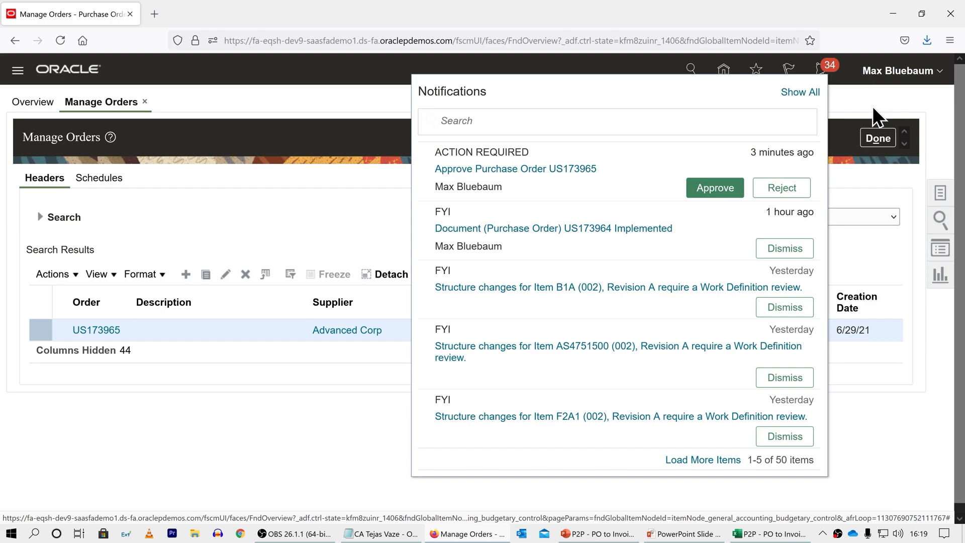
pyautogui.click(711, 187)
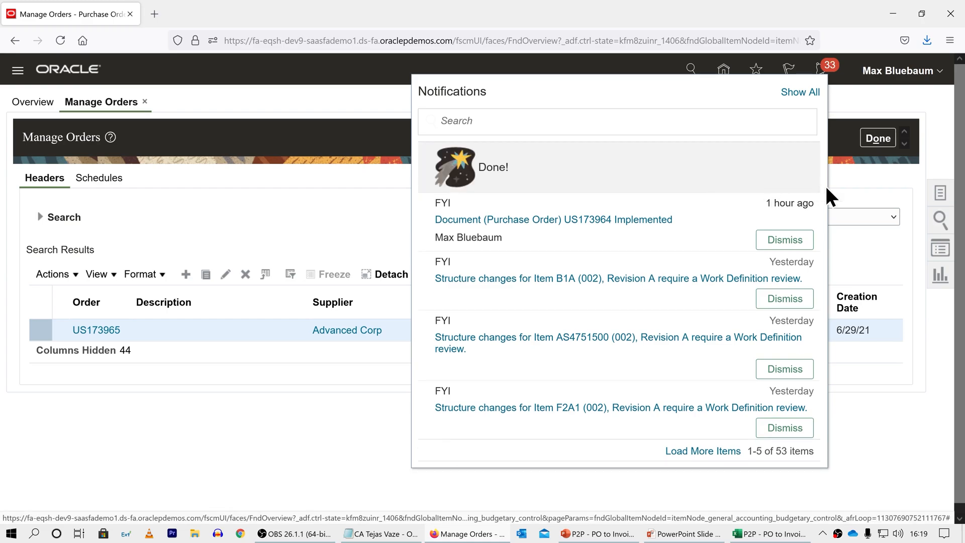
pyautogui.click(861, 174)
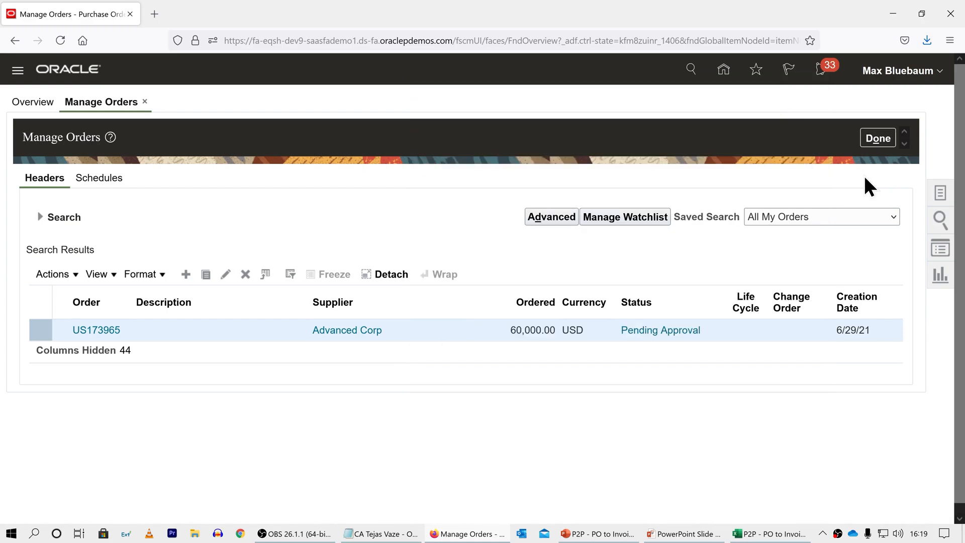
pyautogui.click(39, 217)
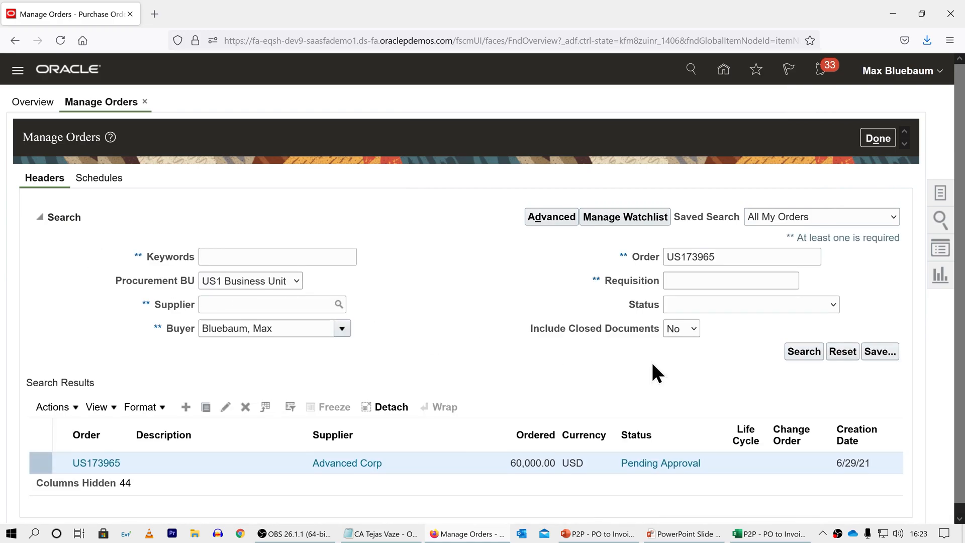
pyautogui.click(791, 350)
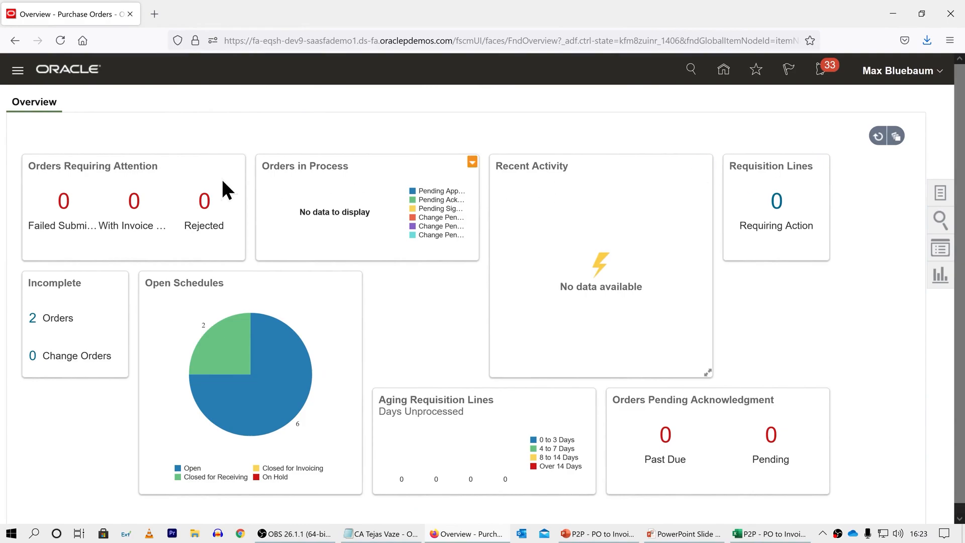
# Step: Open the Scheduled Processes page from the Tools group of the navigator
pyautogui.click(19, 73)
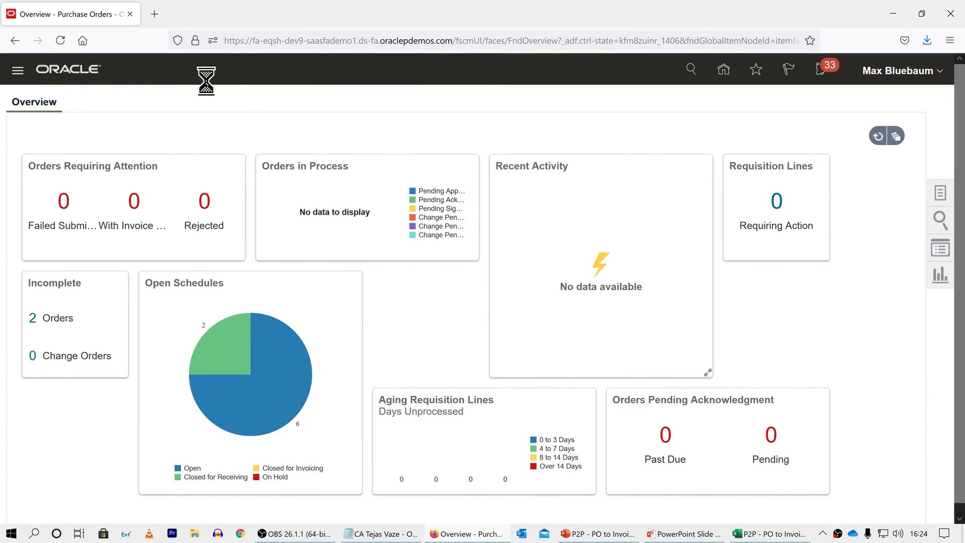
pyautogui.scroll(-10, 210, 93)
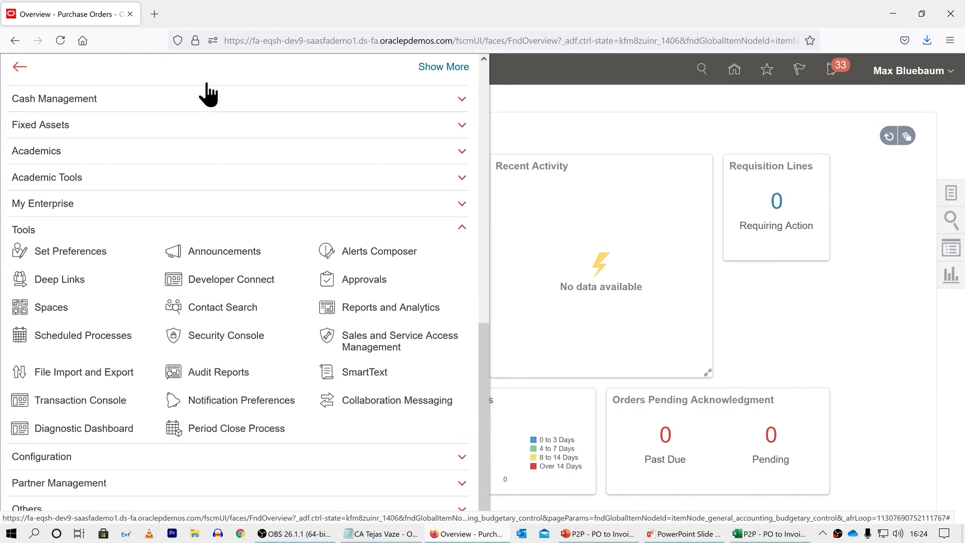
pyautogui.click(19, 334)
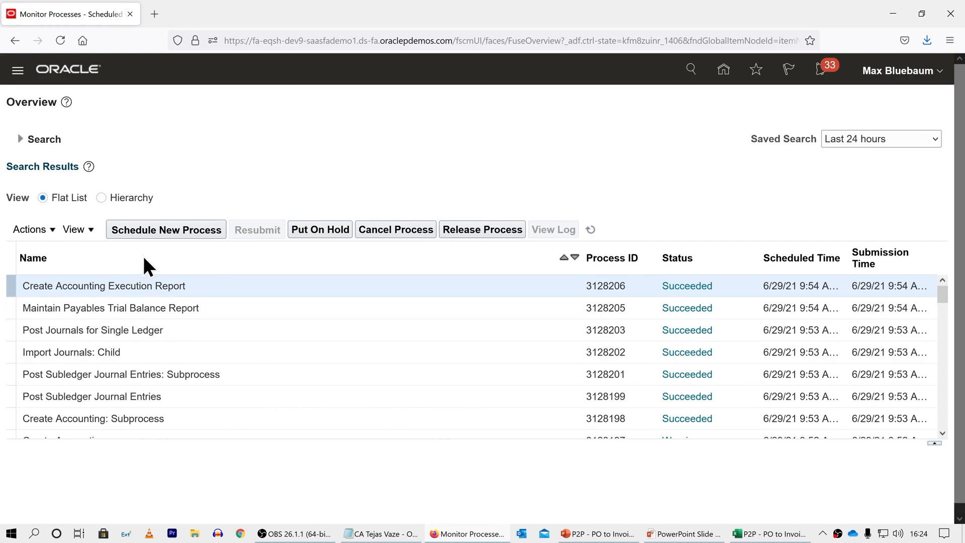
# Step: Start scheduling a new process and choose the Create Accounting job
pyautogui.click(166, 230)
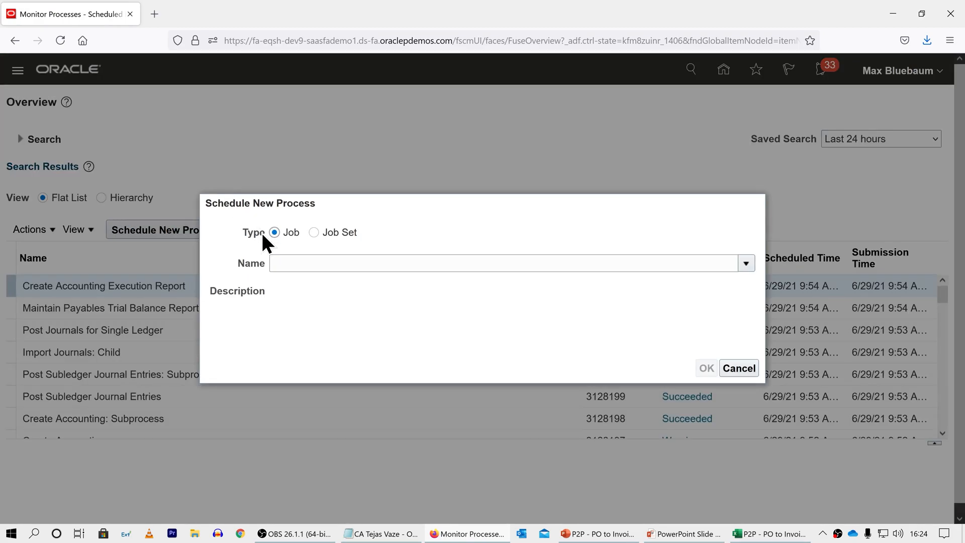
pyautogui.click(281, 263)
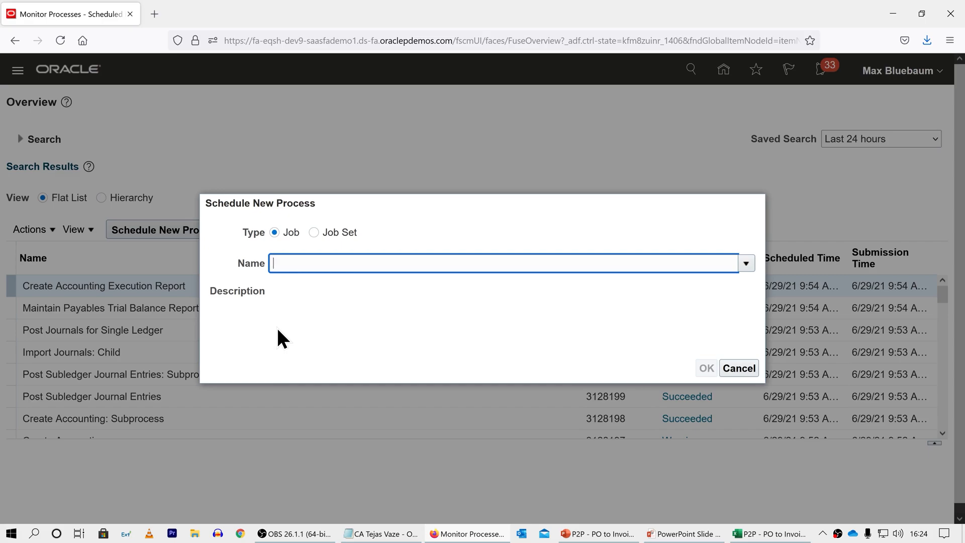
pyautogui.write('Create Accounting')
pyautogui.press('Tab')
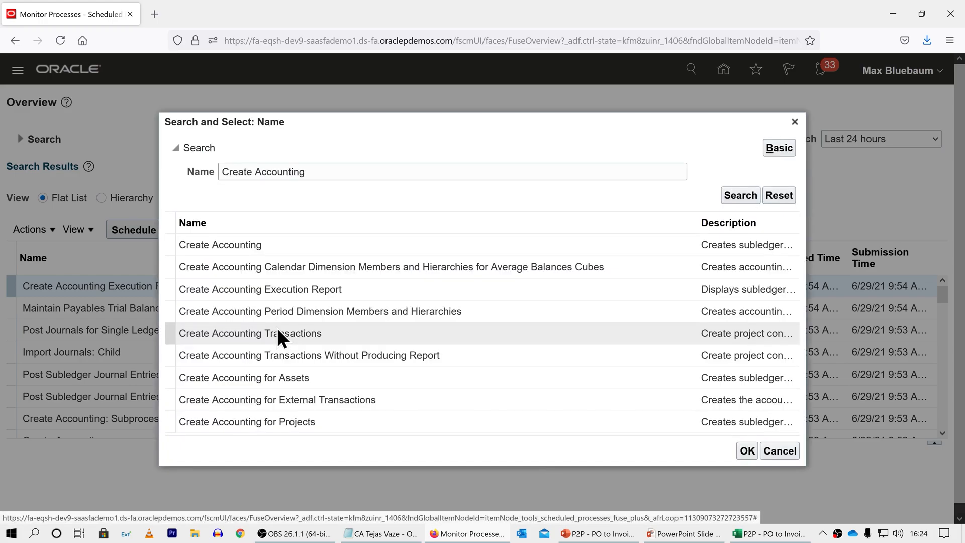
pyautogui.click(340, 249)
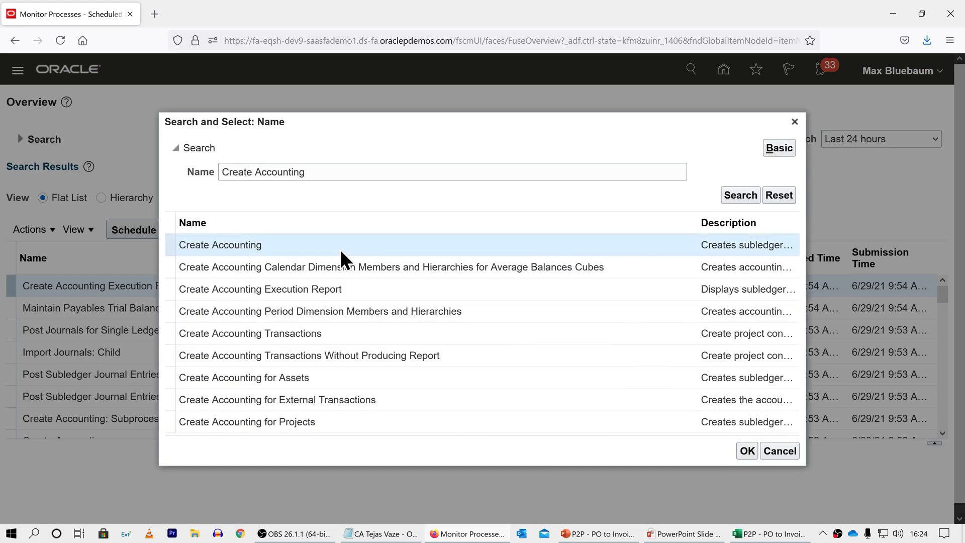
pyautogui.click(747, 451)
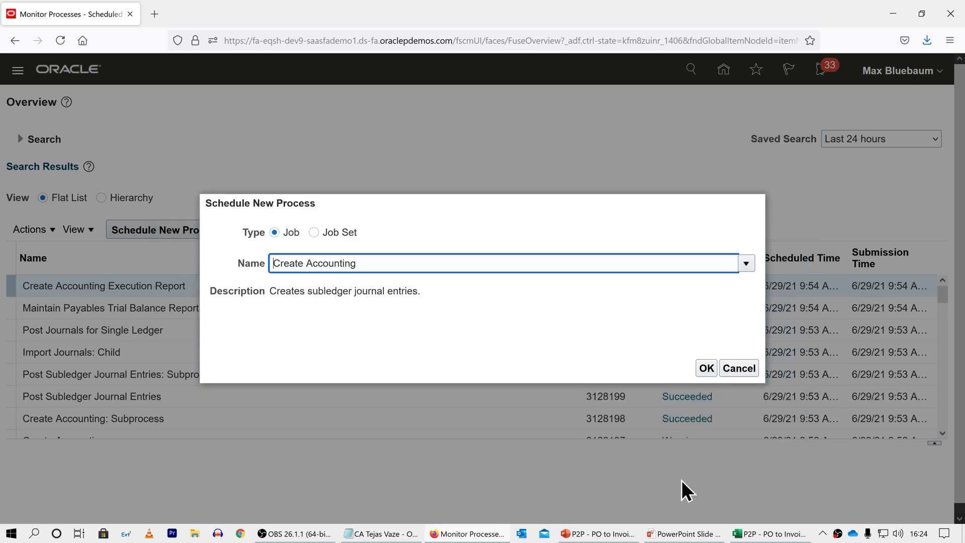
pyautogui.click(707, 369)
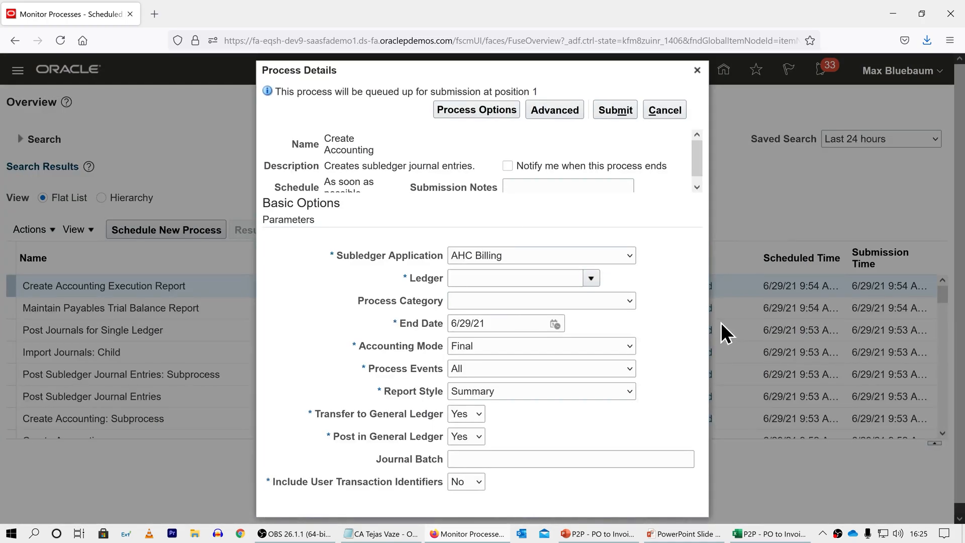
# Step: Set the process parameters to Purchasing, US Primary Ledger, report style Detail and posting Yes, with a journal batch name based on the order number
pyautogui.click(631, 255)
pyautogui.moveTo(632, 302); pyautogui.dragTo(631, 394)
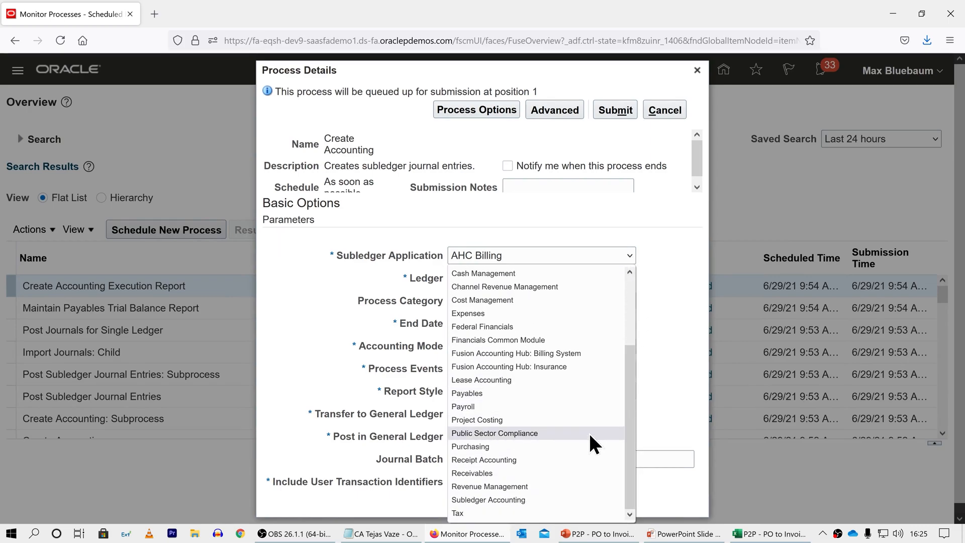
pyautogui.click(580, 446)
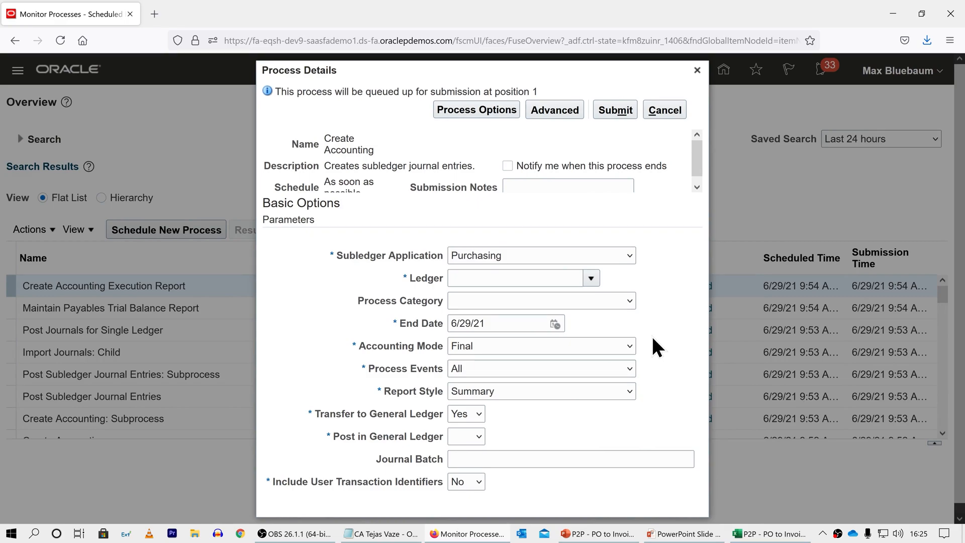
pyautogui.click(596, 278)
pyautogui.moveTo(757, 318); pyautogui.dragTo(751, 457)
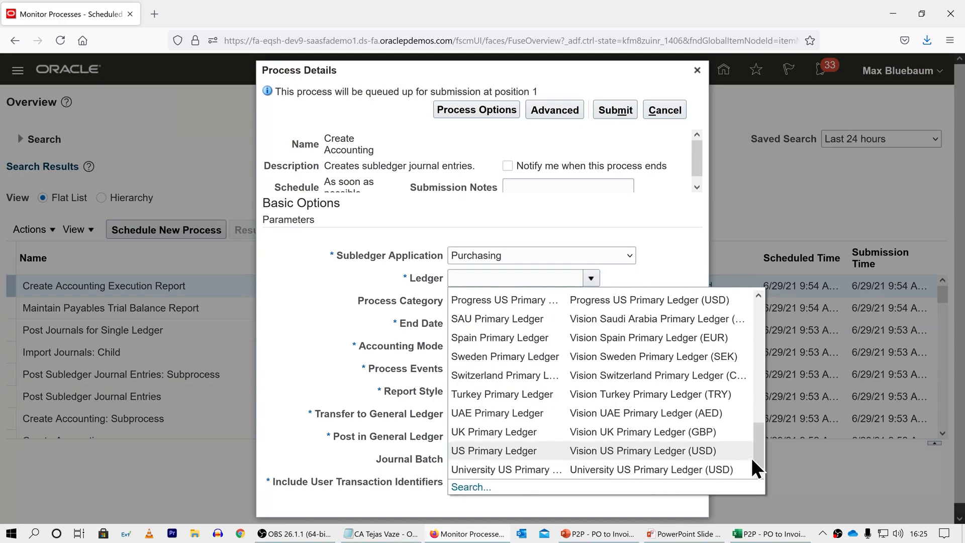
pyautogui.click(659, 449)
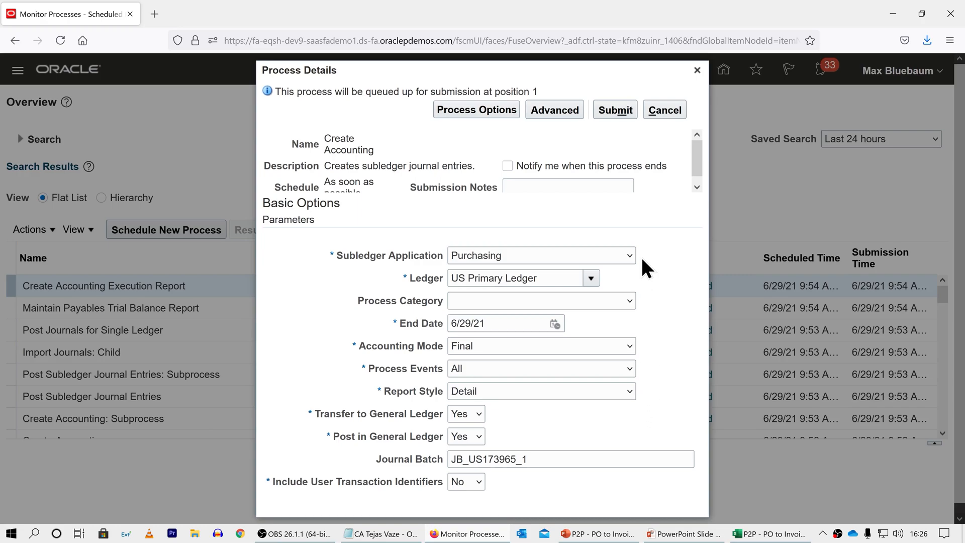
# Step: Submit the Create Accounting process and copy its process ID from the confirmation
pyautogui.click(614, 108)
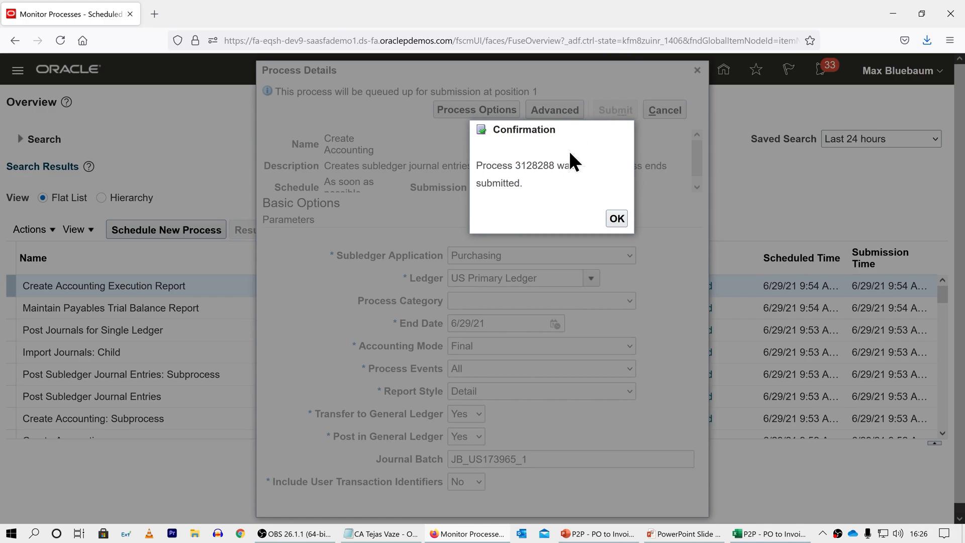
pyautogui.rightClick(524, 165)
pyautogui.click(535, 183)
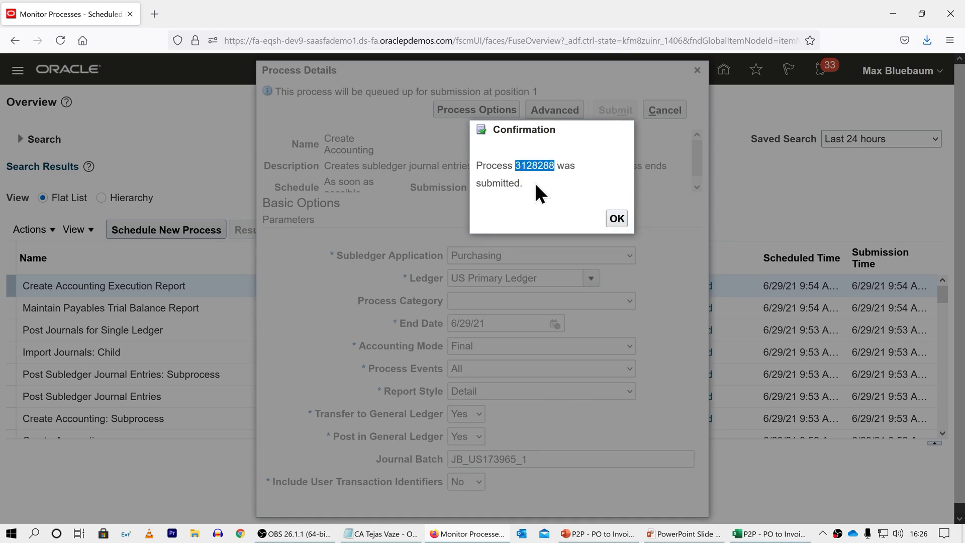
pyautogui.click(617, 219)
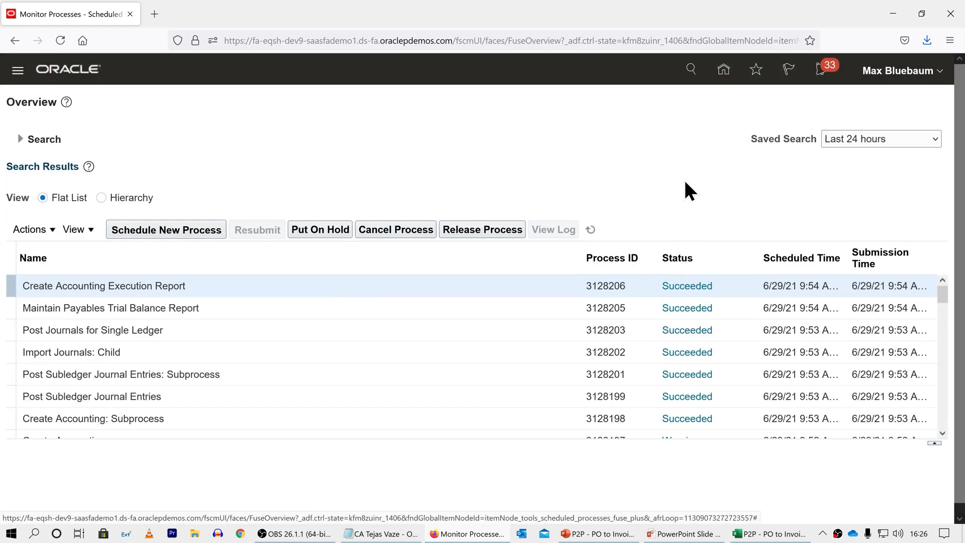
# Step: Refresh the process list and open the default output document of the newest Create Accounting Execution Report
pyautogui.click(591, 229)
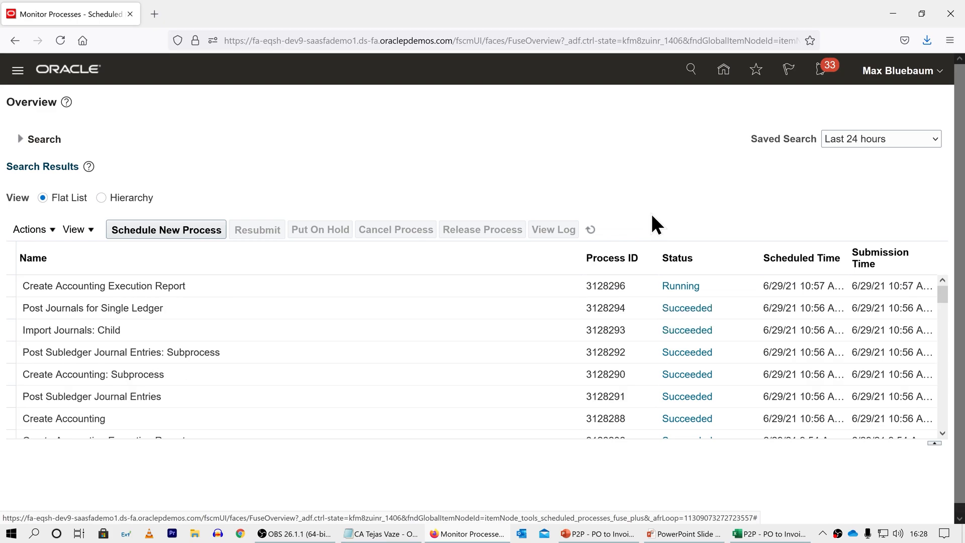
pyautogui.click(591, 229)
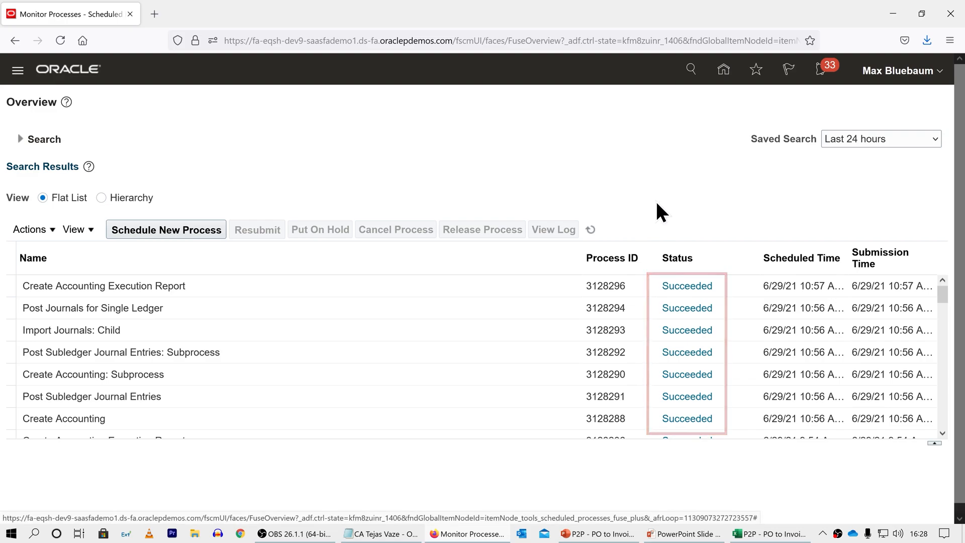
pyautogui.click(538, 285)
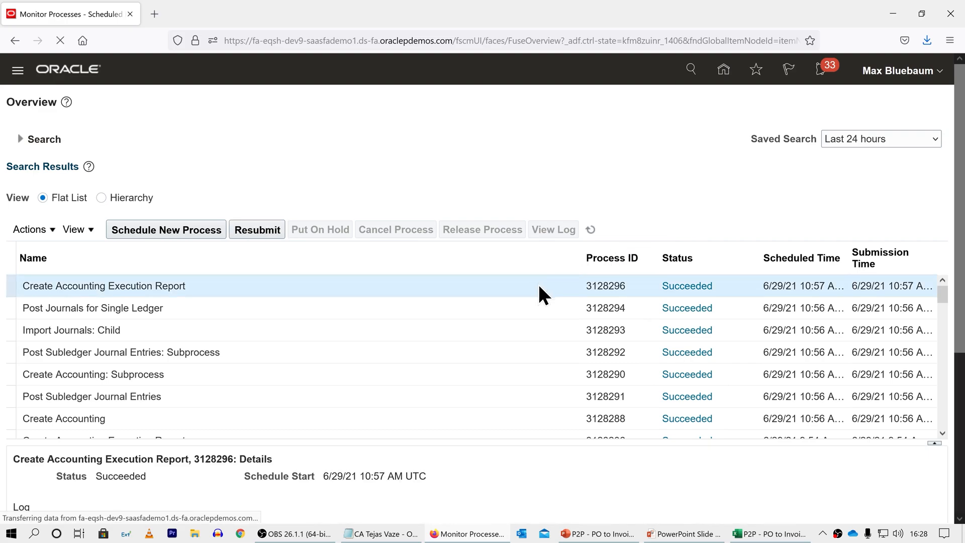
pyautogui.moveTo(962, 163); pyautogui.dragTo(963, 314)
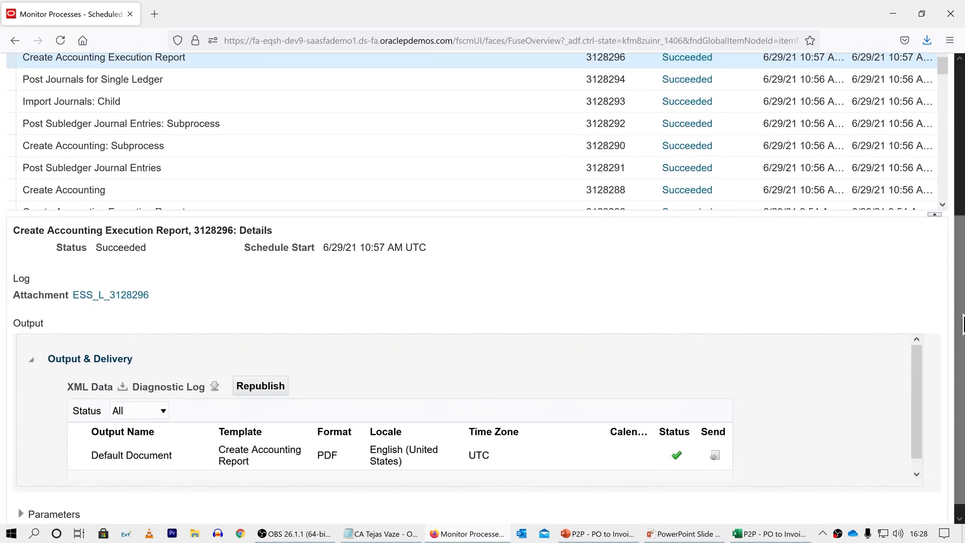
pyautogui.click(130, 454)
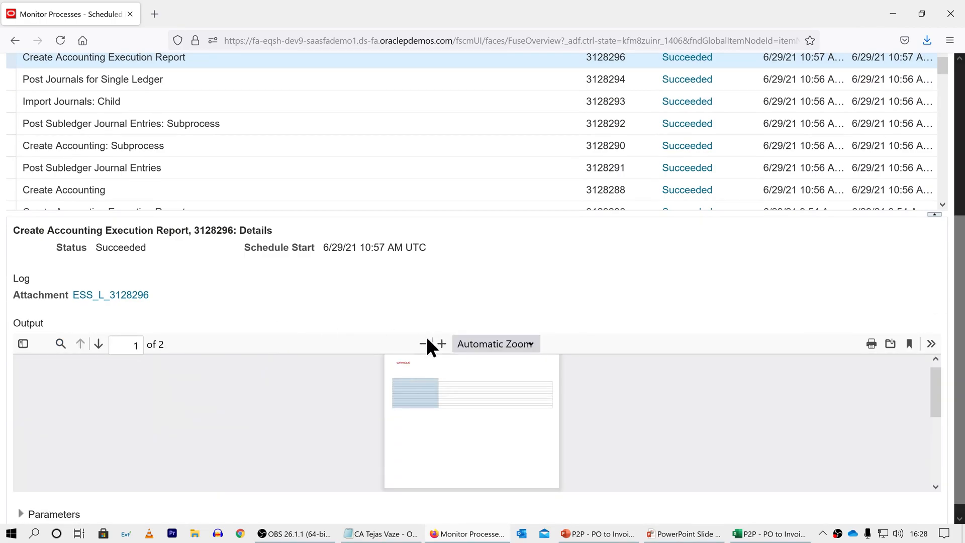
# Step: Open the execution report PDF with Google Chrome as the helper application instead of saving it
pyautogui.click(891, 345)
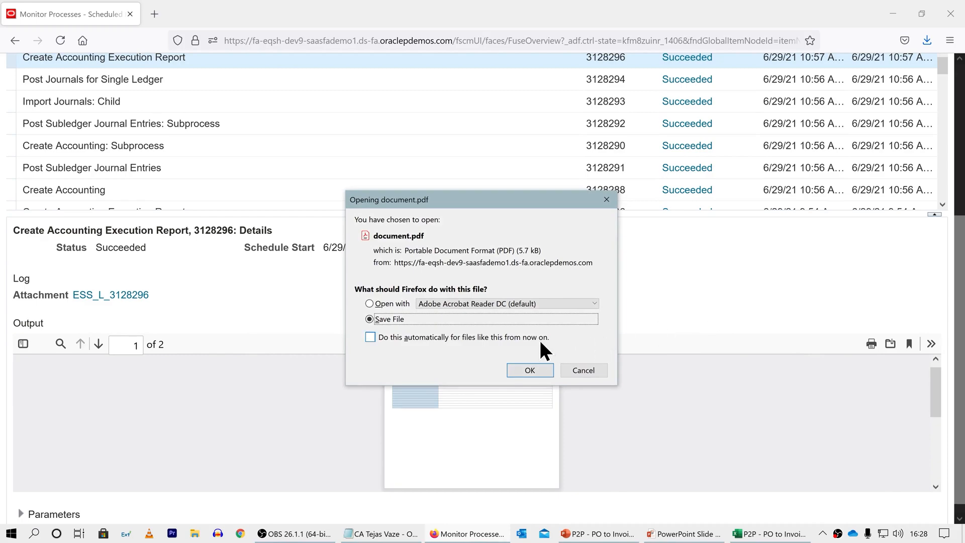
pyautogui.click(391, 303)
pyautogui.click(458, 306)
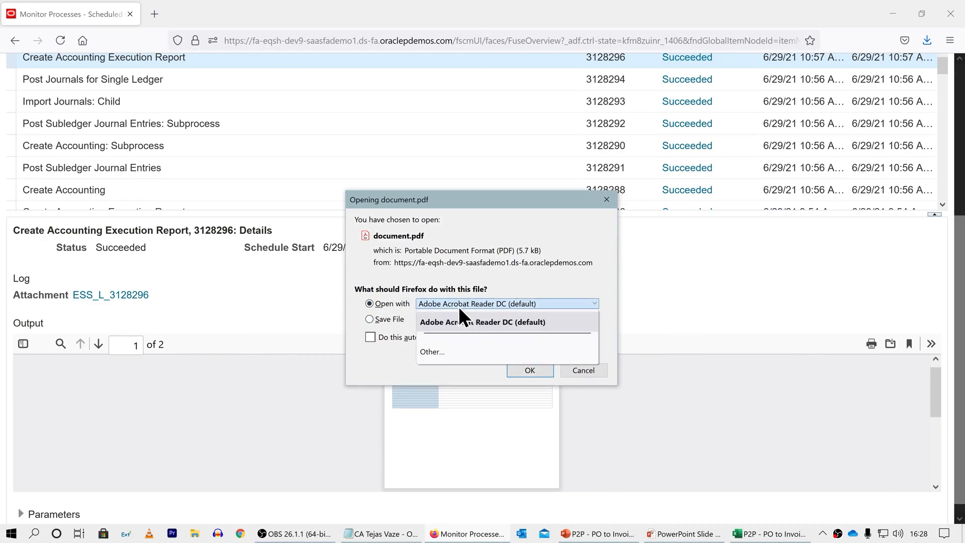
pyautogui.click(438, 351)
pyautogui.click(463, 277)
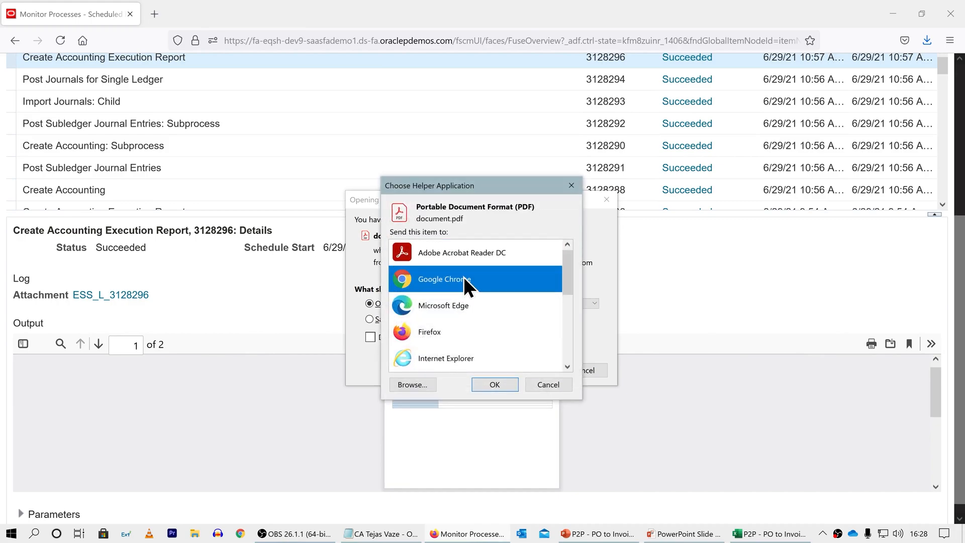
pyautogui.click(484, 385)
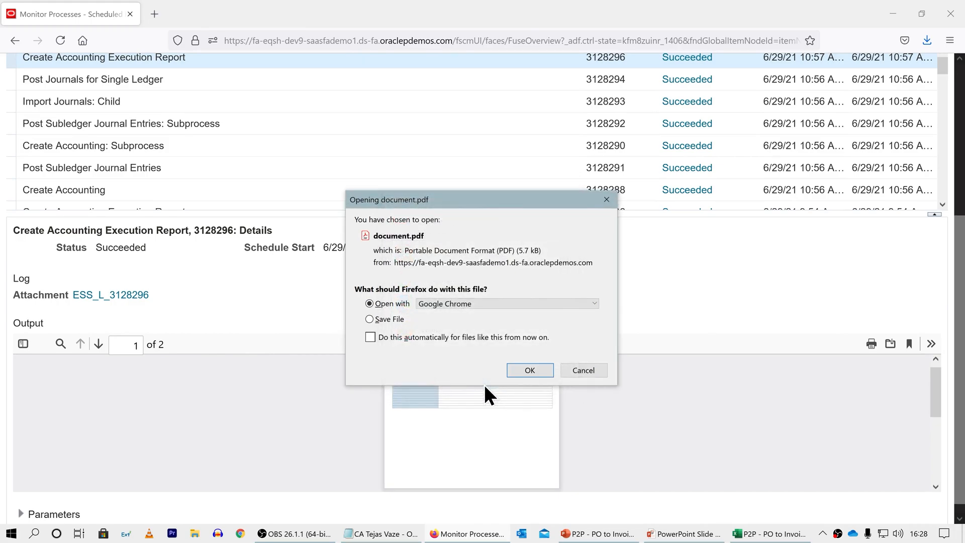
pyautogui.click(523, 372)
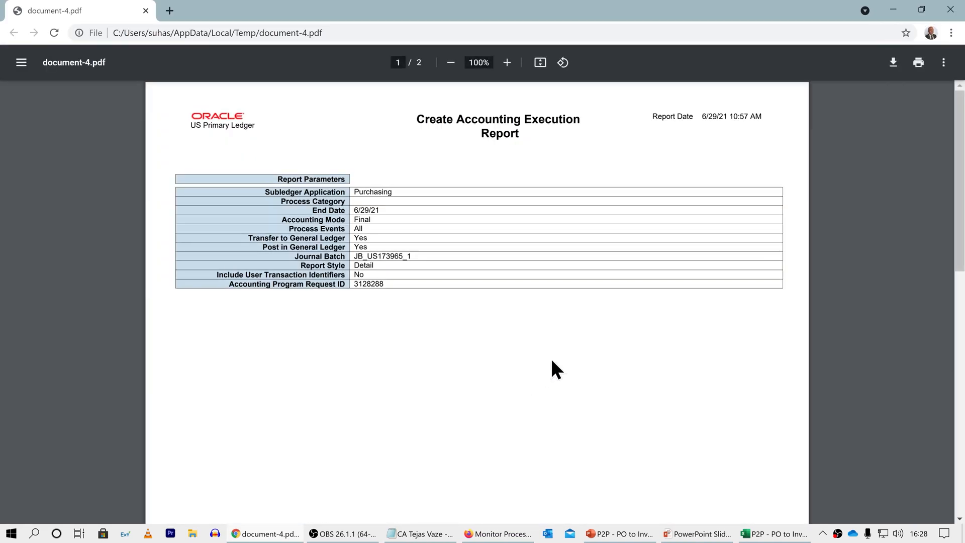
# Step: Examine the purchase order journal entry in the report, checking the accounts on the purchase order and encumbrance reserve lines
pyautogui.moveTo(960, 174); pyautogui.dragTo(956, 421)
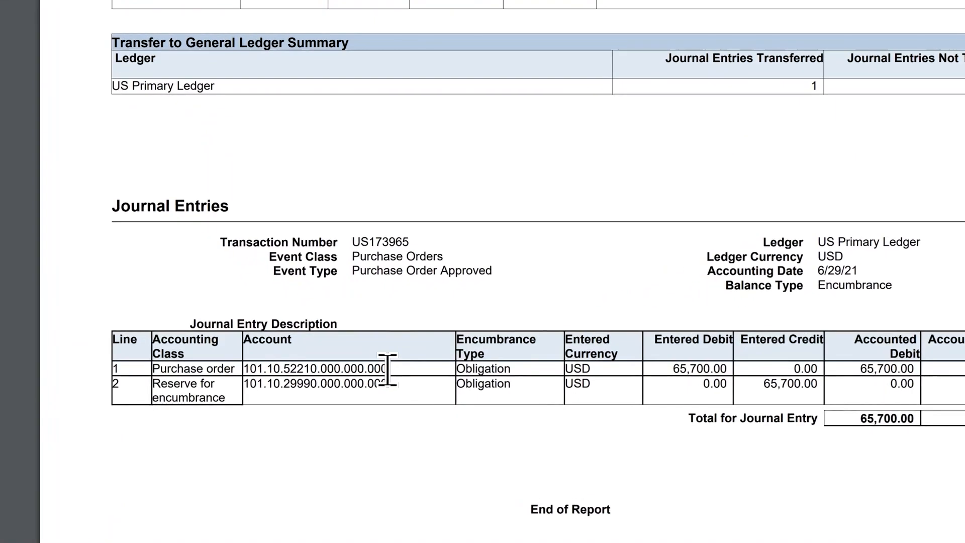
pyautogui.moveTo(362, 373); pyautogui.dragTo(245, 374)
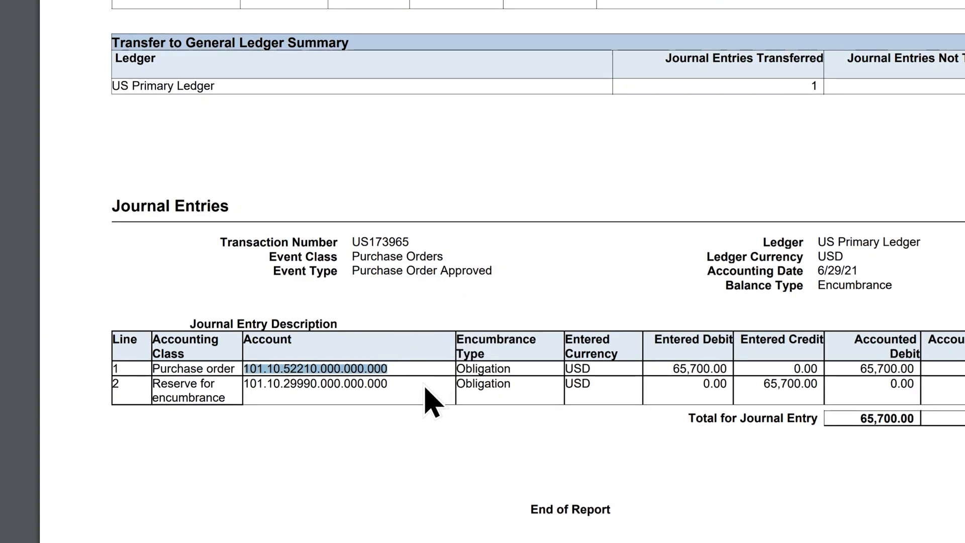
pyautogui.moveTo(390, 384); pyautogui.dragTo(254, 386)
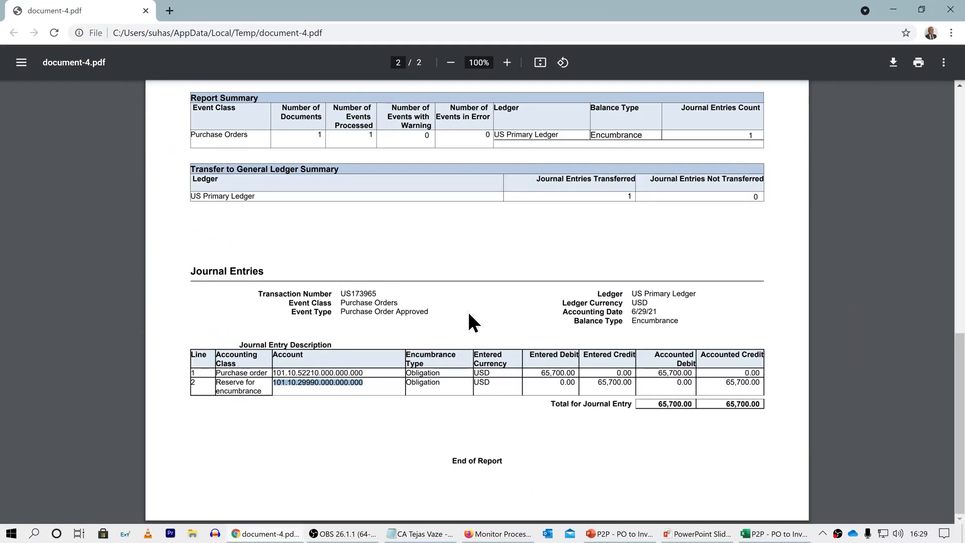
pyautogui.click(558, 283)
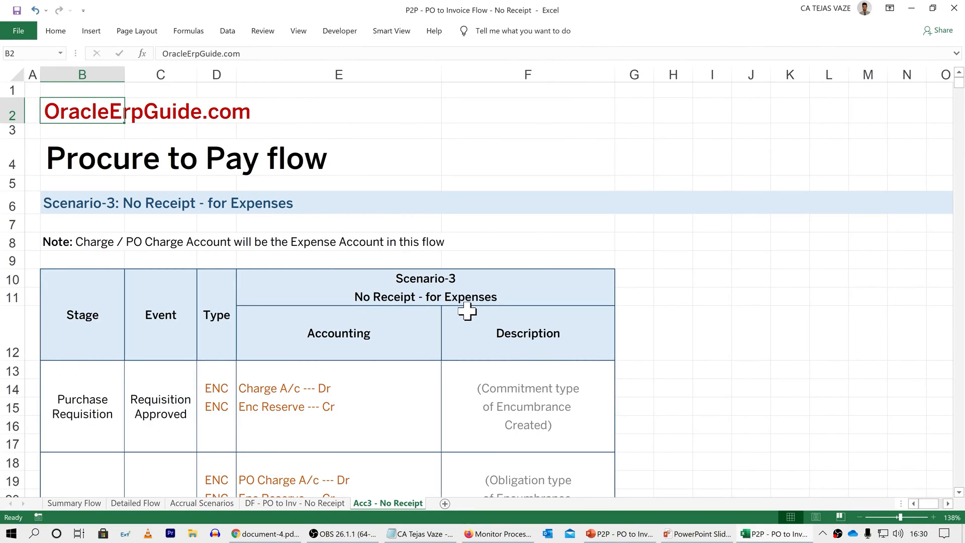
# Step: Review the requisition and purchase order encumbrance entries on Excel's Acc3 - No Receipt sheet, and return to the scheduled processes in the browser
pyautogui.scroll(-4, 729, 274)
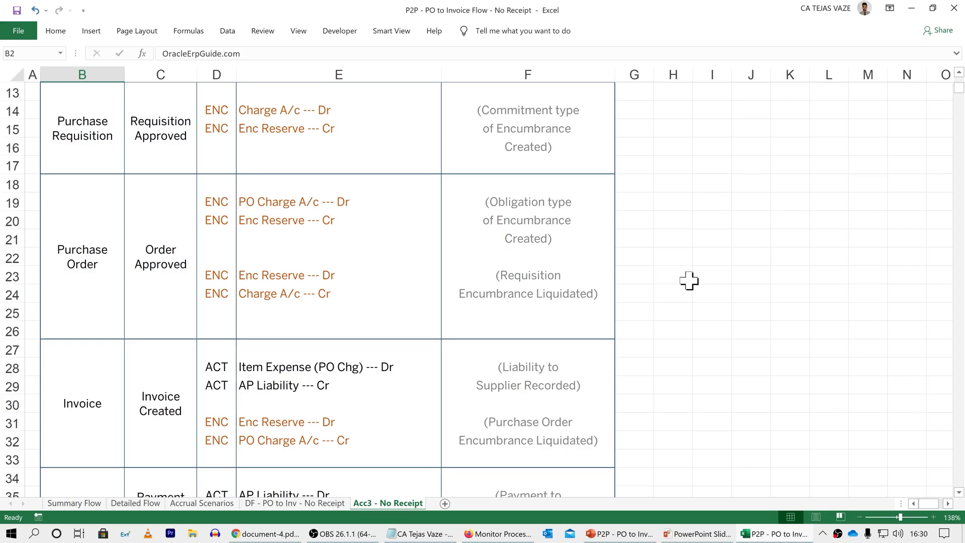
pyautogui.moveTo(391, 205); pyautogui.dragTo(386, 218)
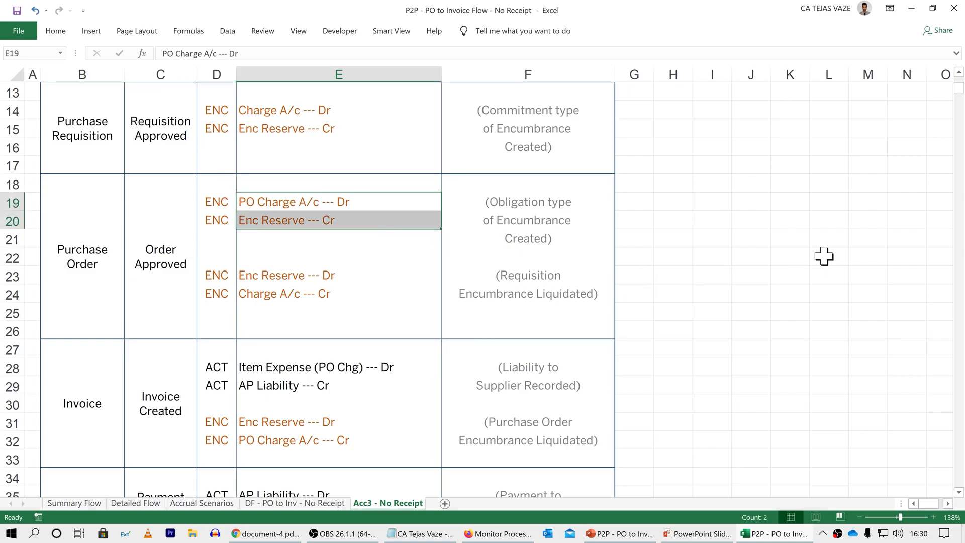
pyautogui.click(376, 116)
pyautogui.moveTo(377, 121); pyautogui.dragTo(376, 127)
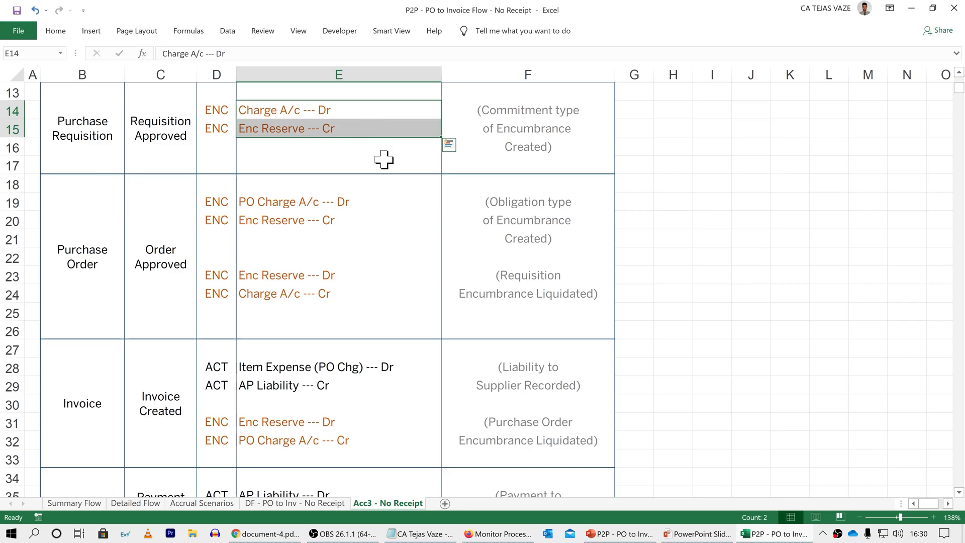
pyautogui.moveTo(370, 277); pyautogui.dragTo(364, 302)
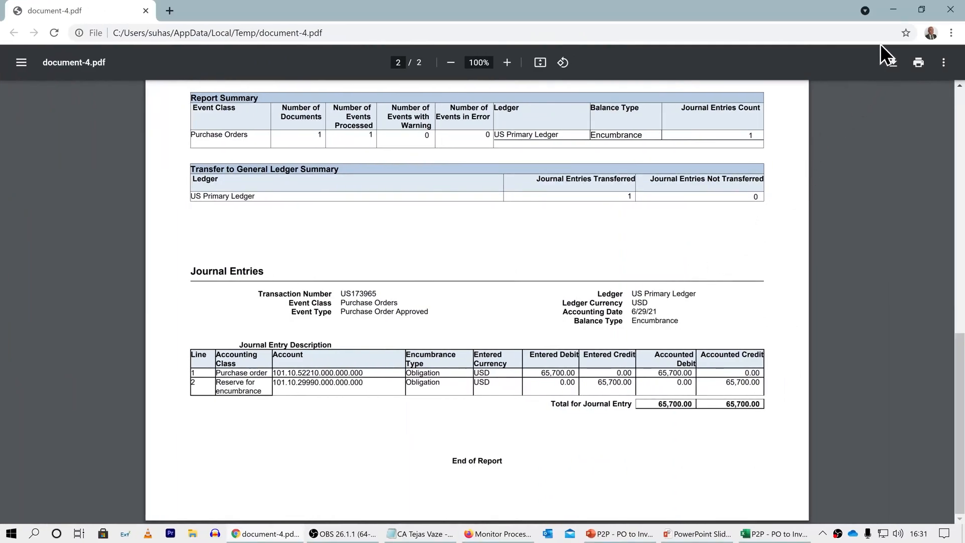
pyautogui.click(891, 16)
pyautogui.scroll(3, 687, 321)
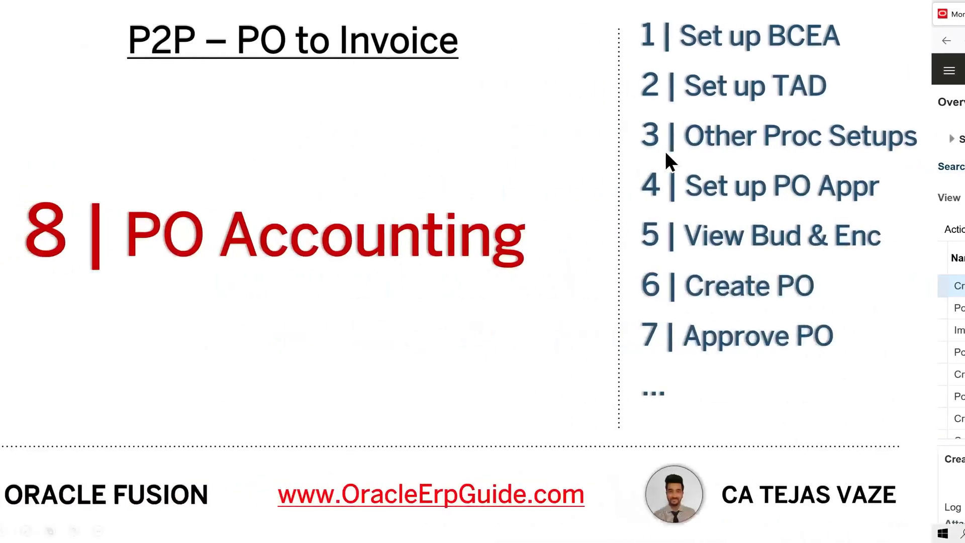
# Step: Switch from the slides to the browser and open the Budgetary Control dashboard in a new tab
pyautogui.click(699, 153)
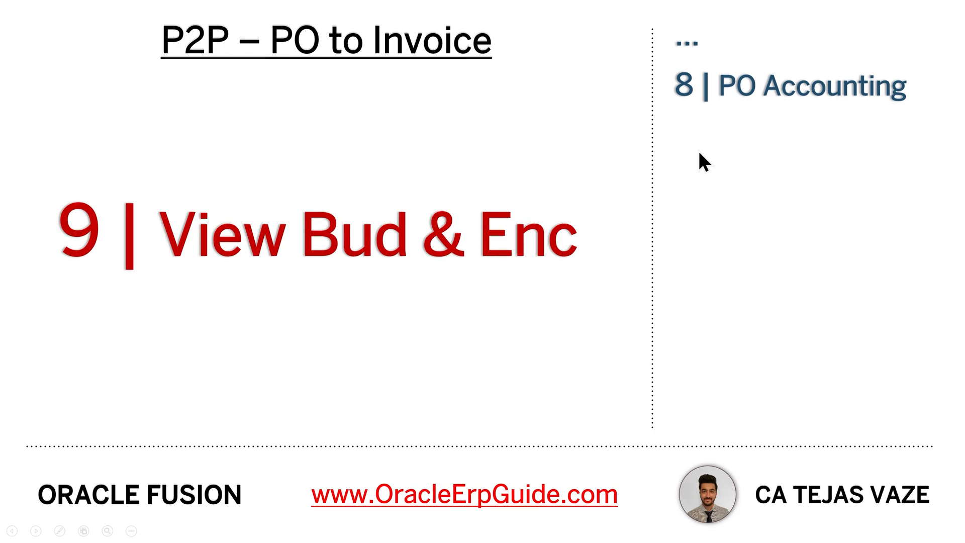
pyautogui.press('ctrl+super+Right')
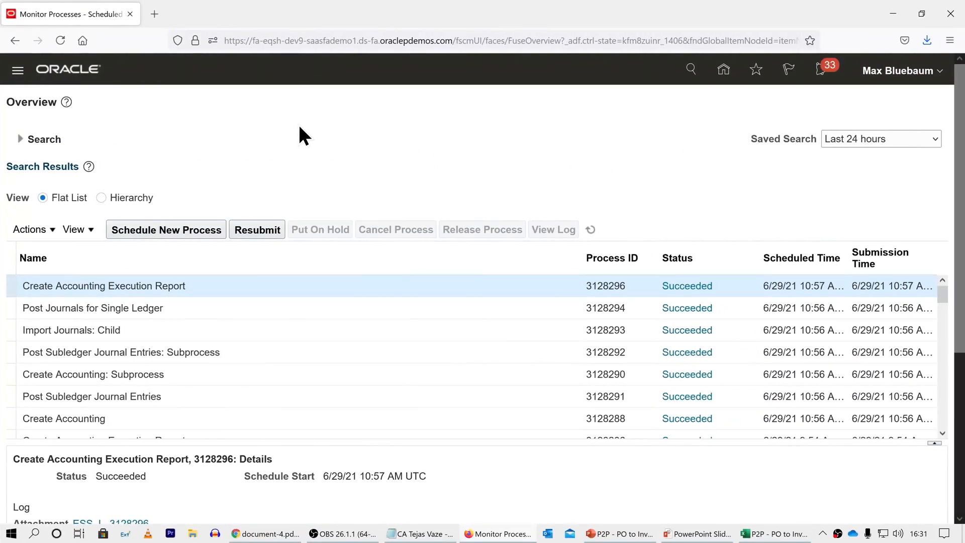
pyautogui.click(154, 14)
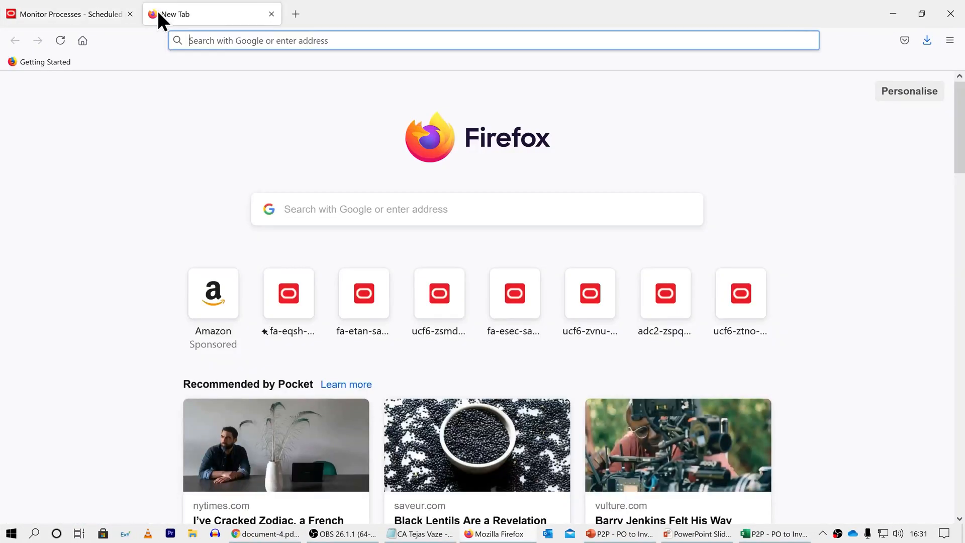
pyautogui.click(285, 304)
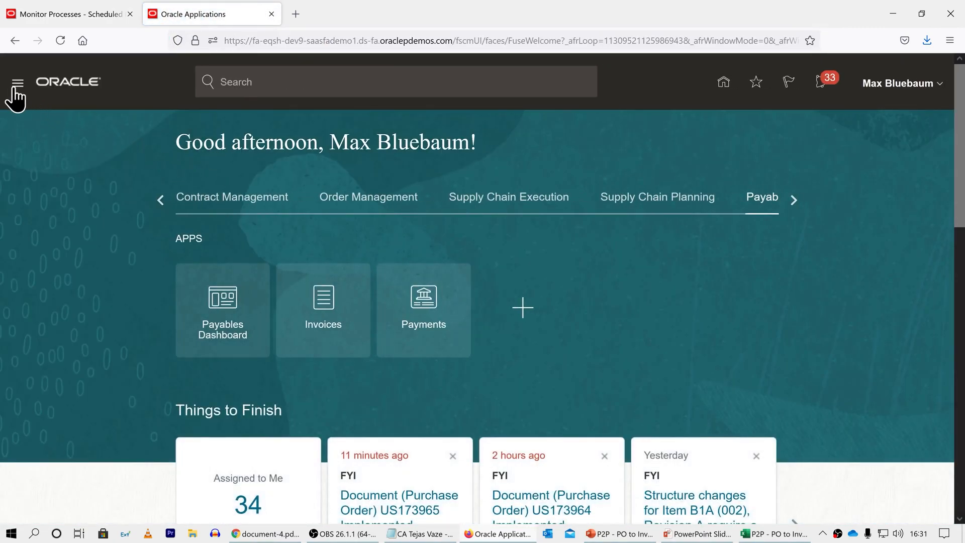
pyautogui.click(16, 86)
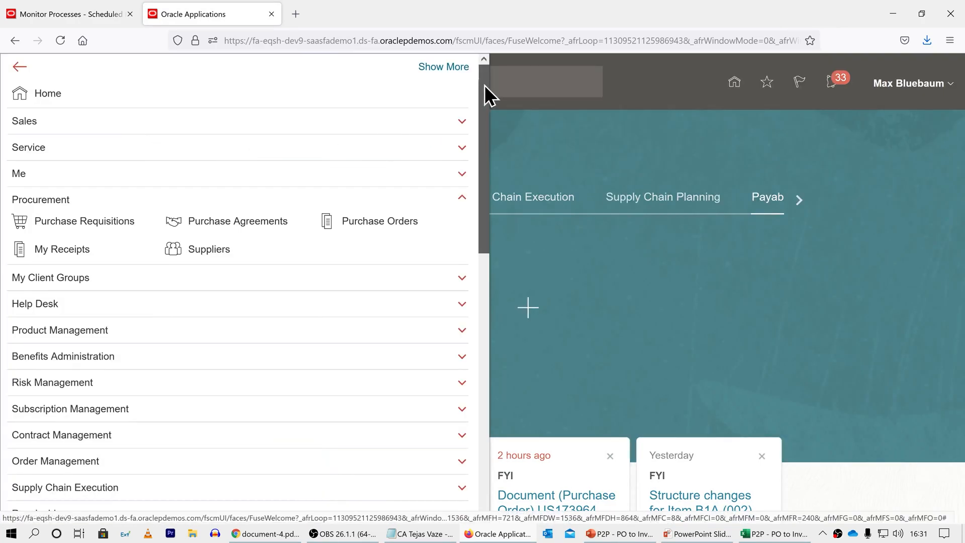
pyautogui.moveTo(485, 86); pyautogui.dragTo(471, 274)
pyautogui.click(48, 246)
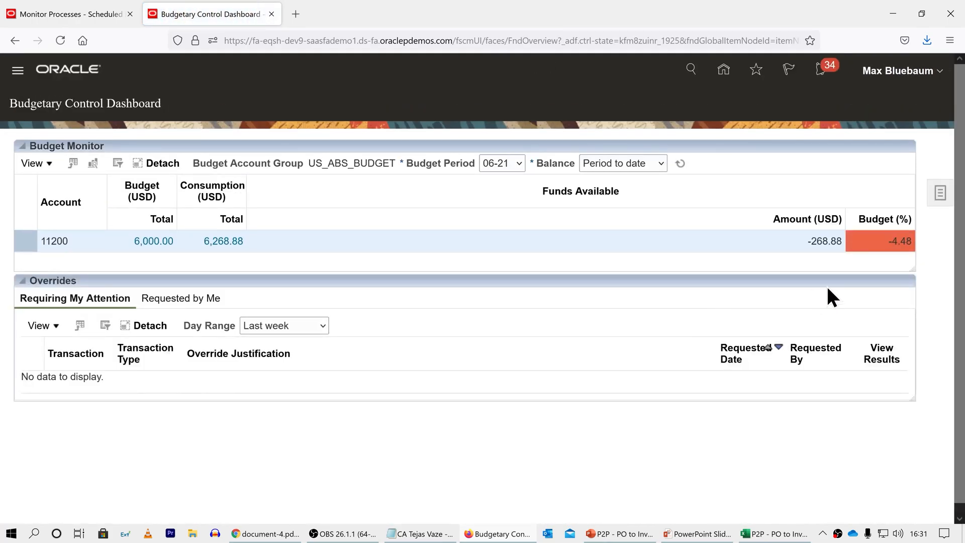
# Step: Search the budgetary control balances with the OEG Budget 52210 saved search for periods 01-21 to 12-21
pyautogui.click(940, 195)
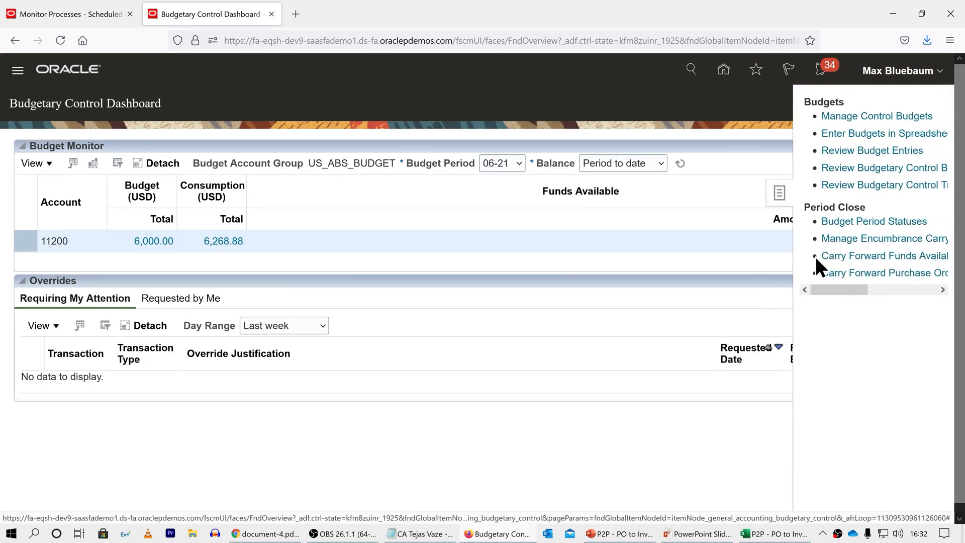
pyautogui.click(871, 168)
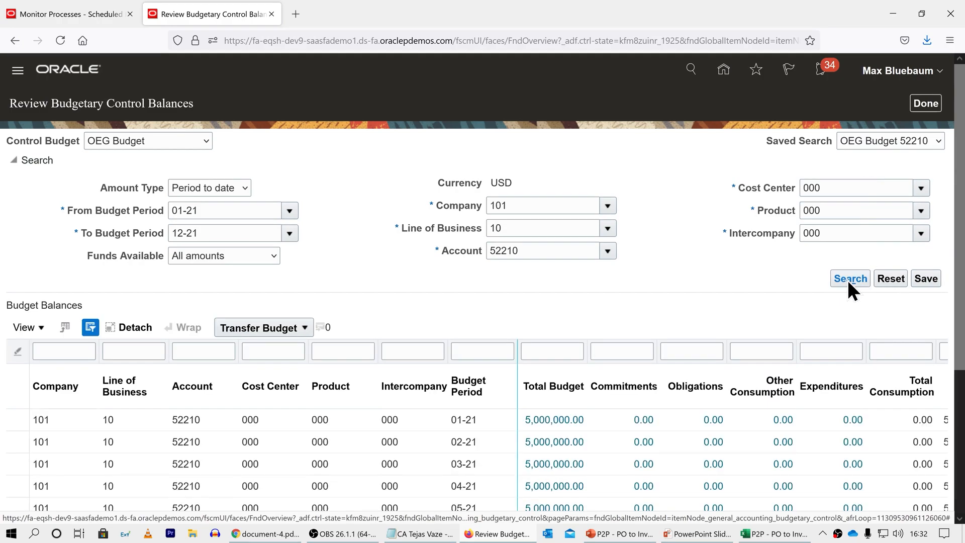
pyautogui.scroll(-4, 959, 196)
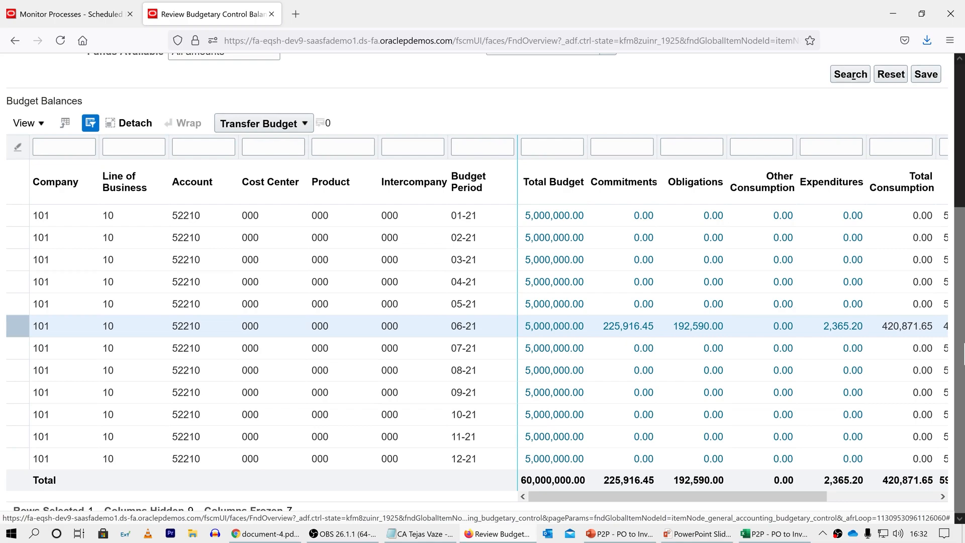
# Step: Drill into the 06-21 obligations, check the newest purchase order's reservation line, and return to the balances
pyautogui.click(696, 326)
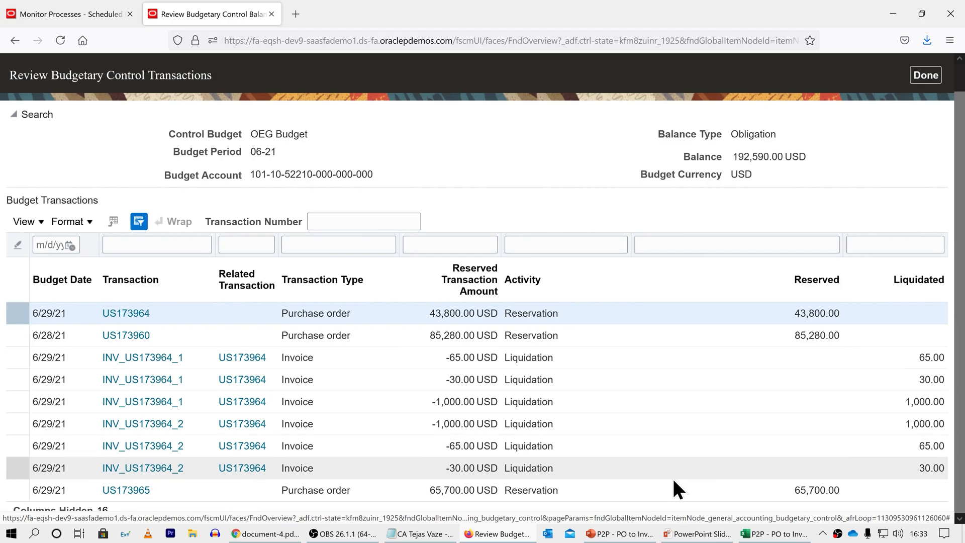
pyautogui.click(635, 490)
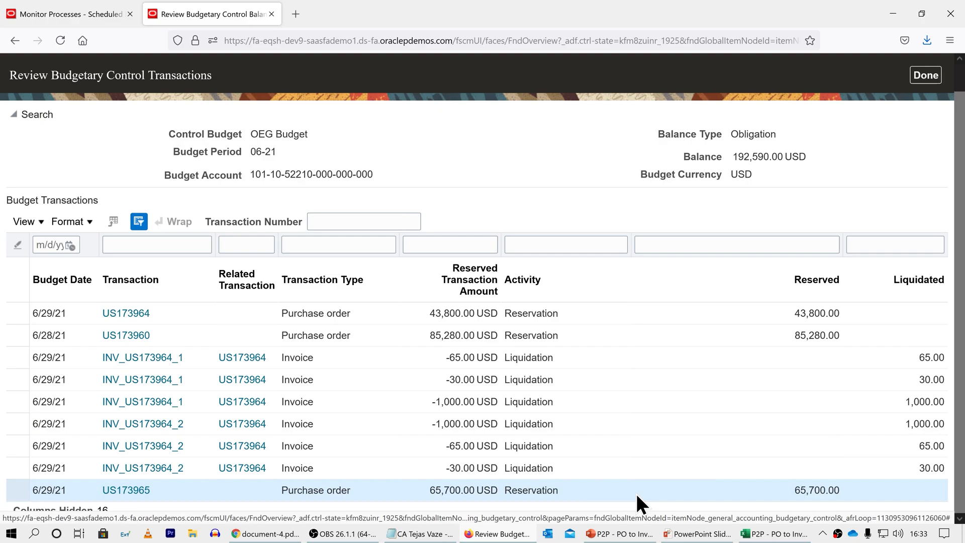
pyautogui.click(928, 77)
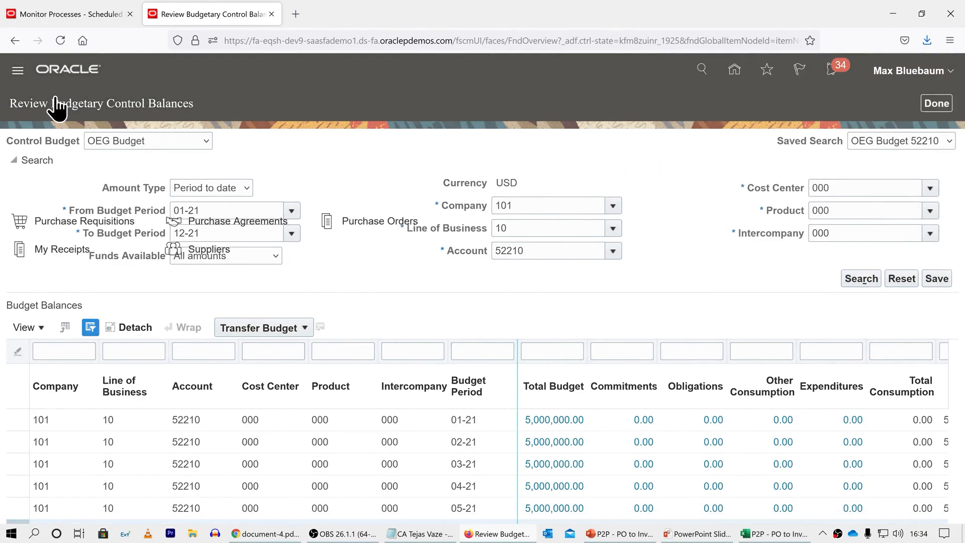
# Step: Open the Payables Invoices work area and start a new invoice with the expanded header details
pyautogui.moveTo(487, 91); pyautogui.dragTo(485, 240)
pyautogui.click(224, 219)
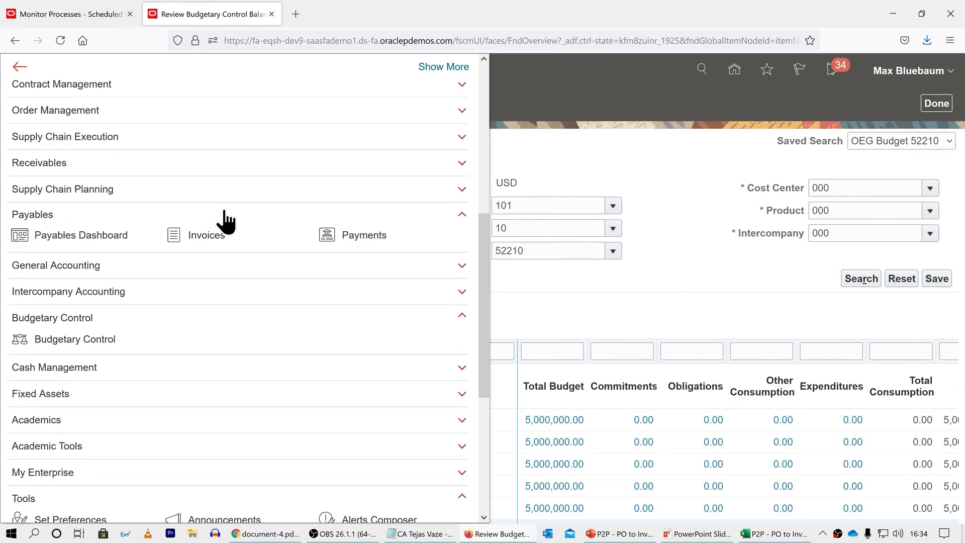
pyautogui.click(173, 231)
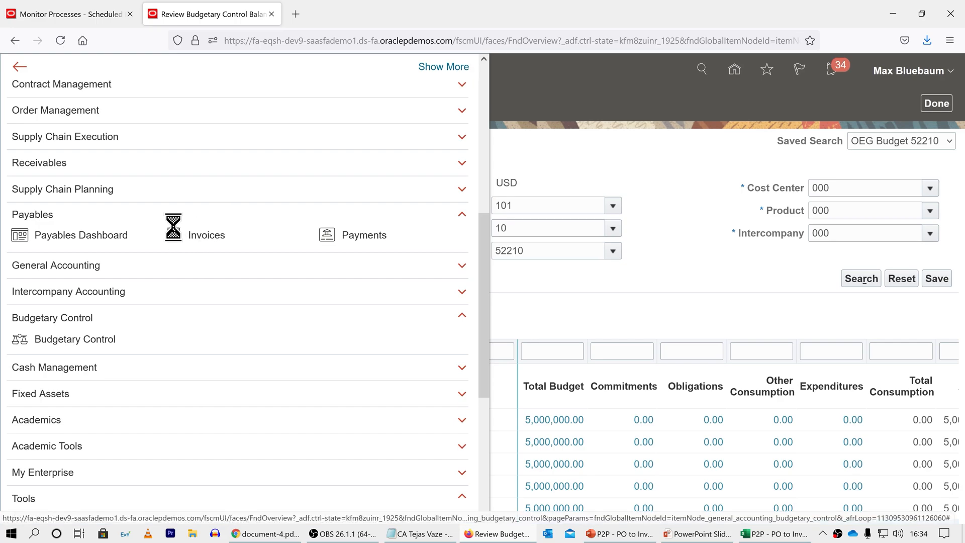
pyautogui.click(931, 196)
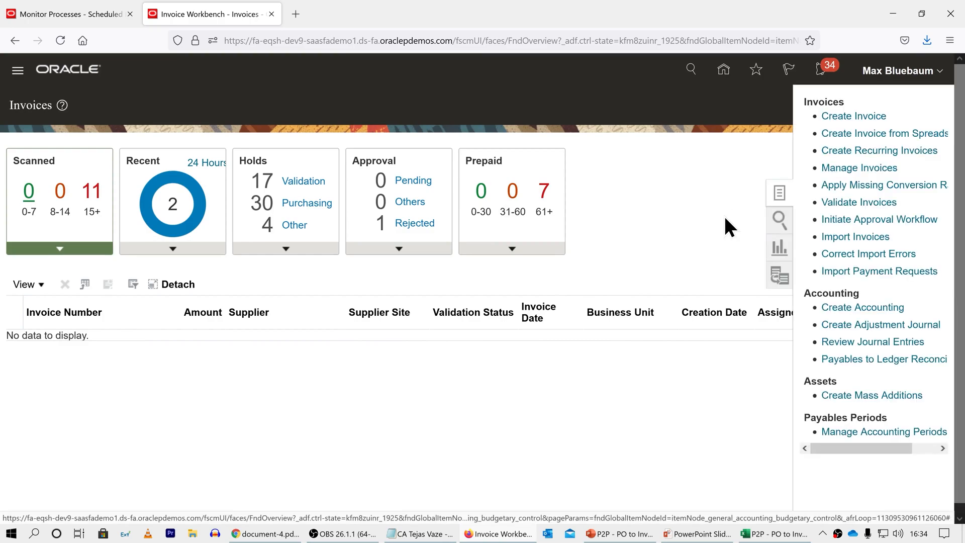
pyautogui.click(841, 116)
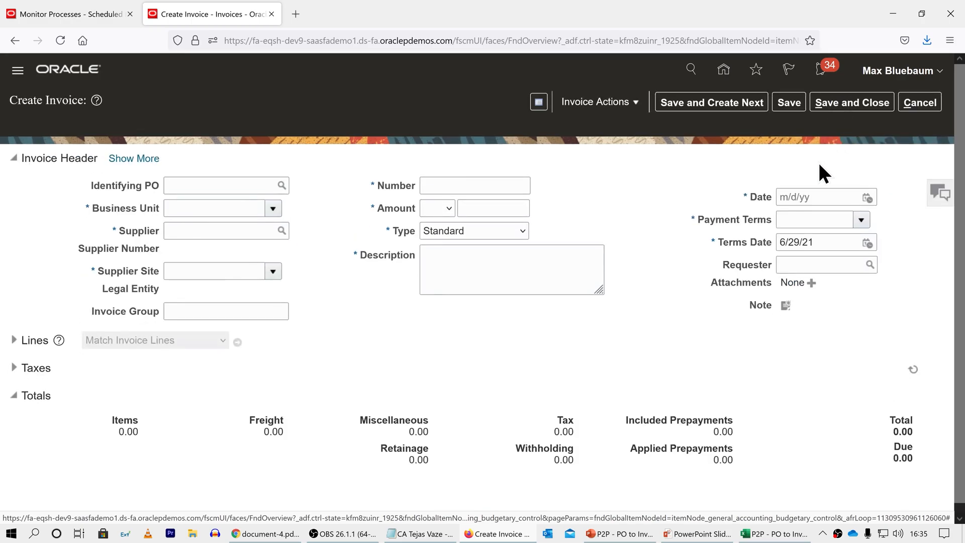
pyautogui.click(142, 160)
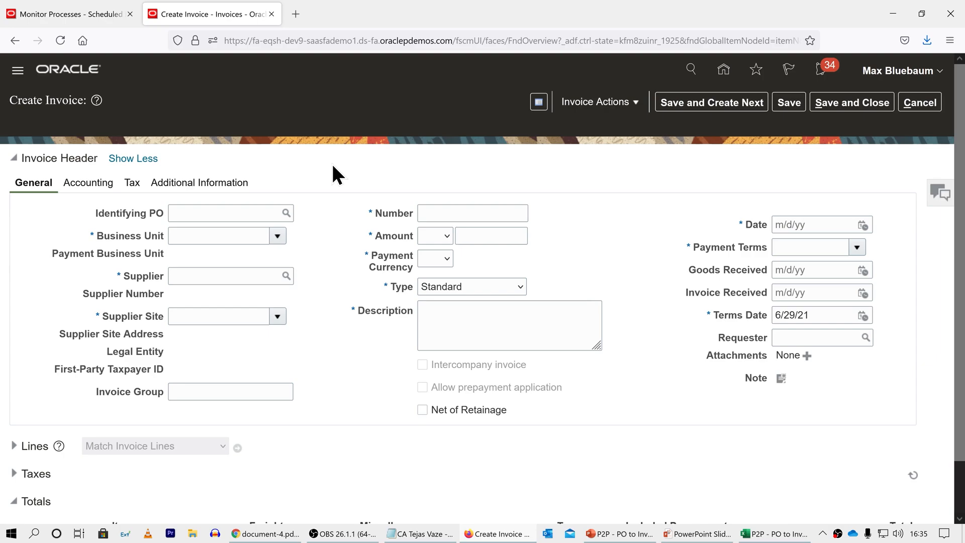
# Step: Search for the newest purchase order by its number and select it as the invoice's identifying PO
pyautogui.click(286, 213)
pyautogui.click(308, 250)
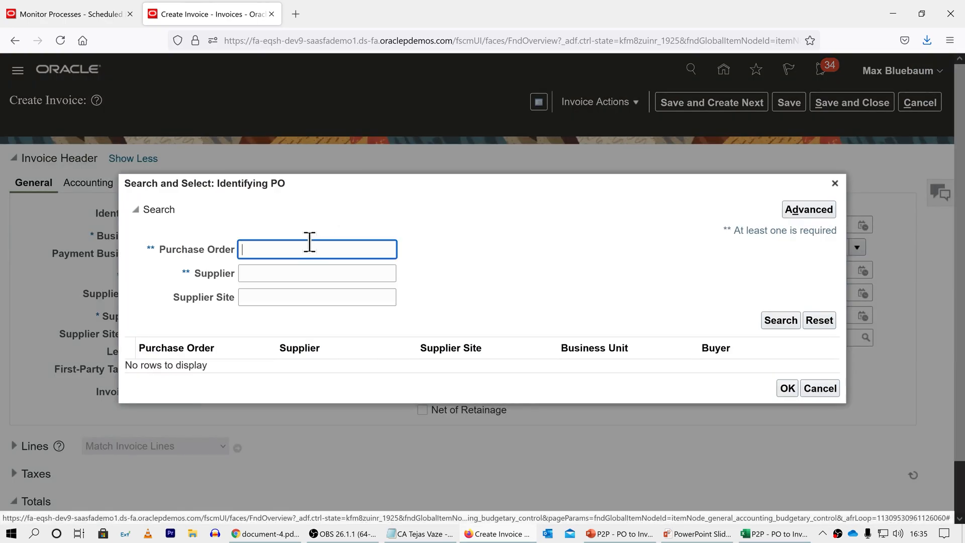
pyautogui.write('US1')
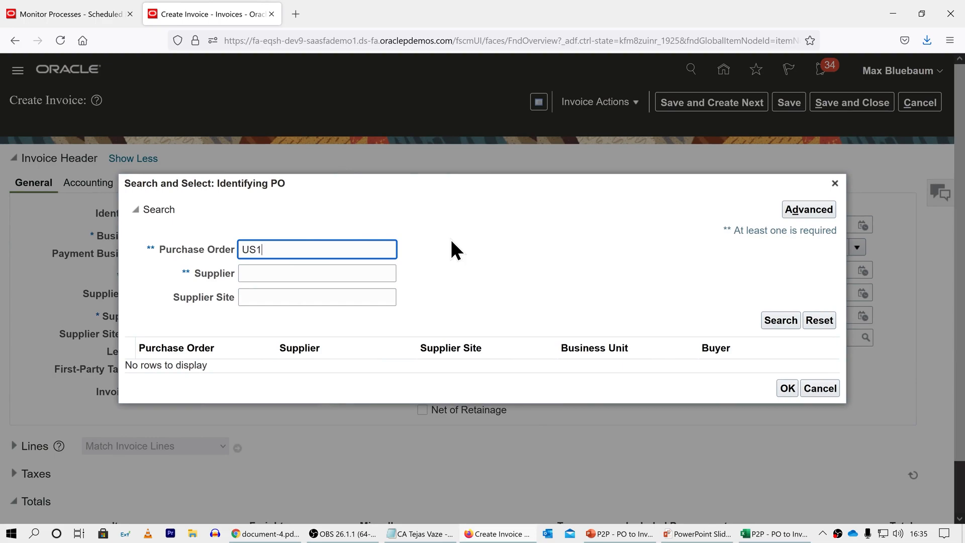
pyautogui.write('73965')
pyautogui.click(787, 320)
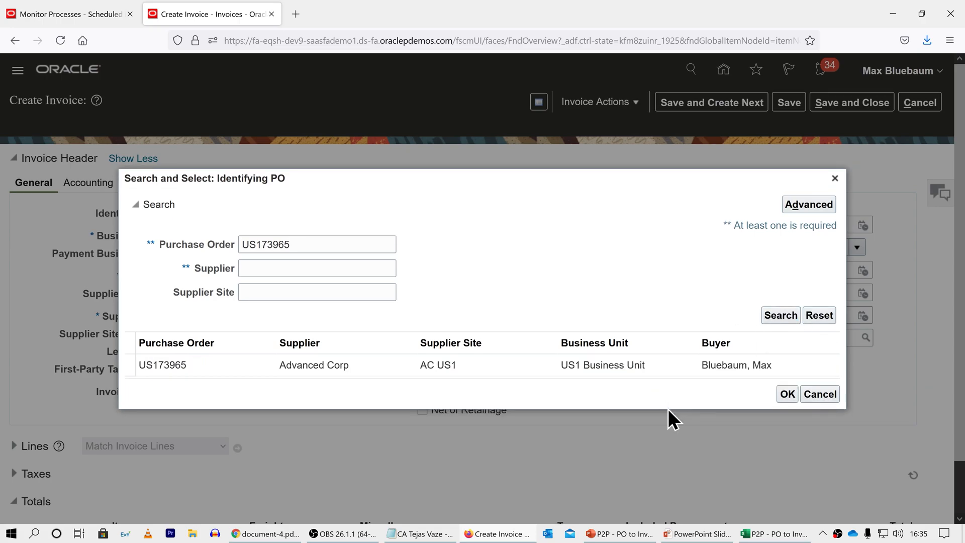
pyautogui.click(671, 370)
pyautogui.click(787, 394)
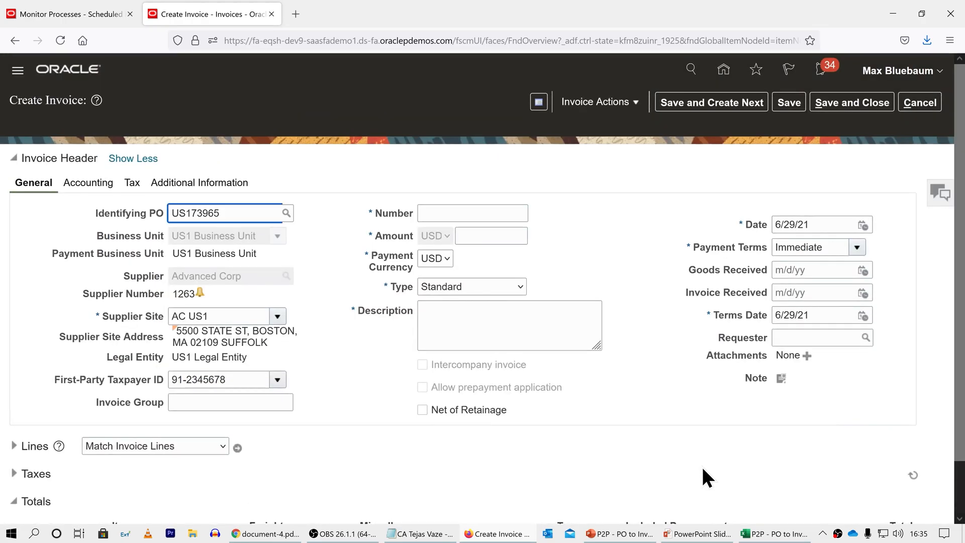
# Step: Set the invoice number to INV_ followed by the purchase order number and _1, and the amount to 1.00 USD
pyautogui.click(453, 217)
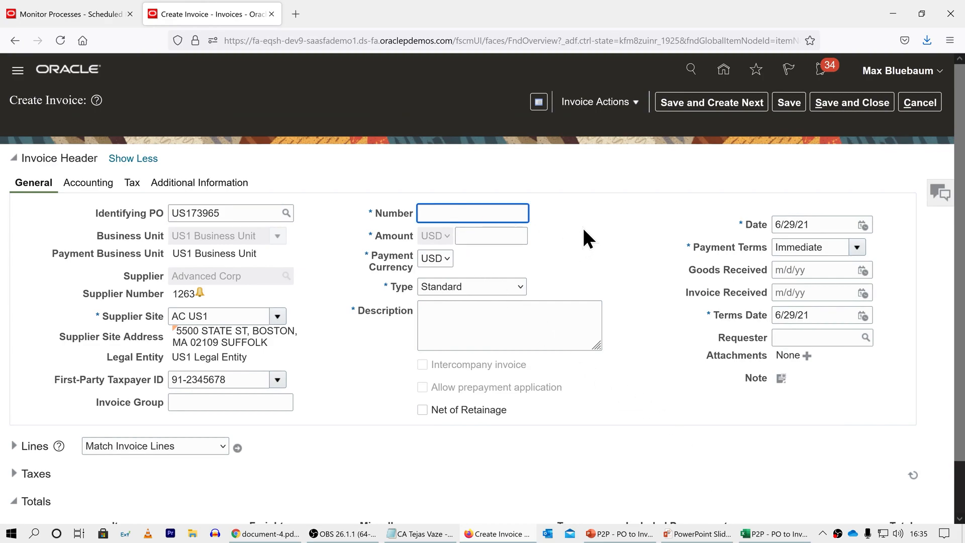
pyautogui.write('INV_US173965_1')
pyautogui.click(583, 230)
pyautogui.click(504, 235)
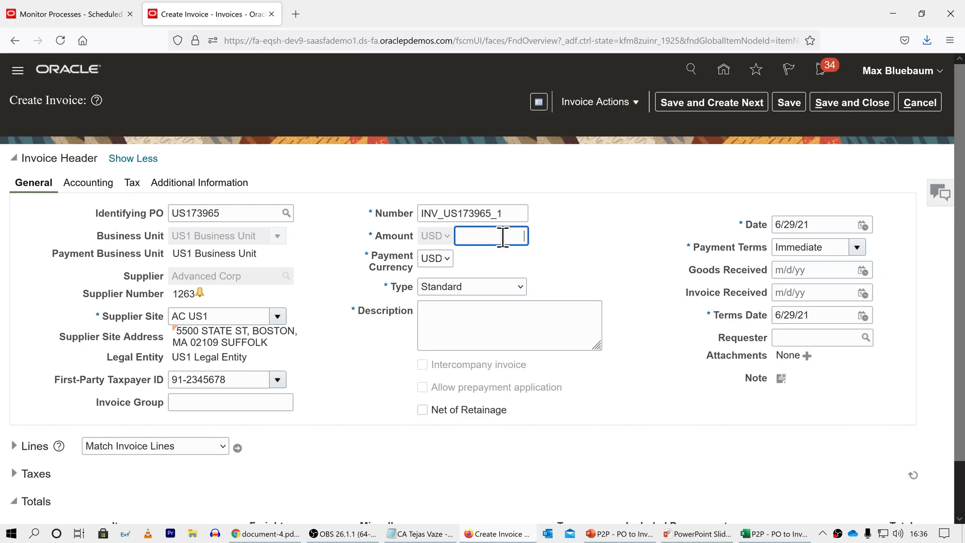
pyautogui.write('1')
pyautogui.click(581, 244)
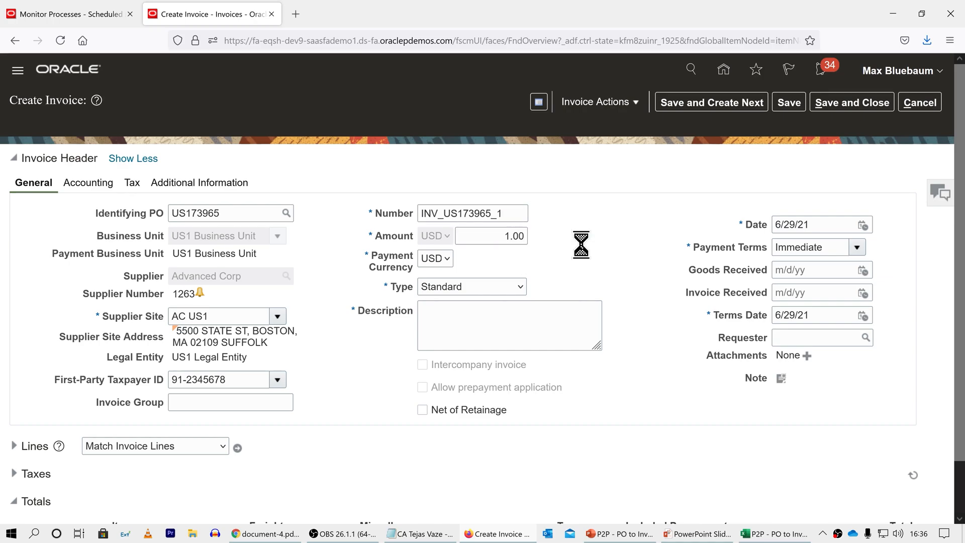
# Step: Copy the invoice number into the invoice's description
pyautogui.moveTo(509, 213); pyautogui.dragTo(421, 214)
pyautogui.hotkey('ctrl', 'c')
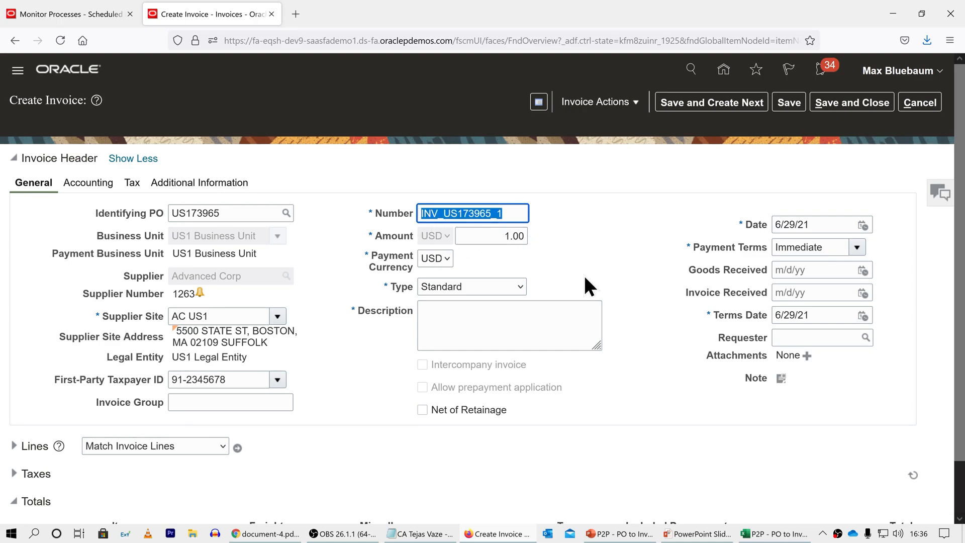
pyautogui.click(514, 316)
pyautogui.hotkey('ctrl', 'v')
pyautogui.click(618, 262)
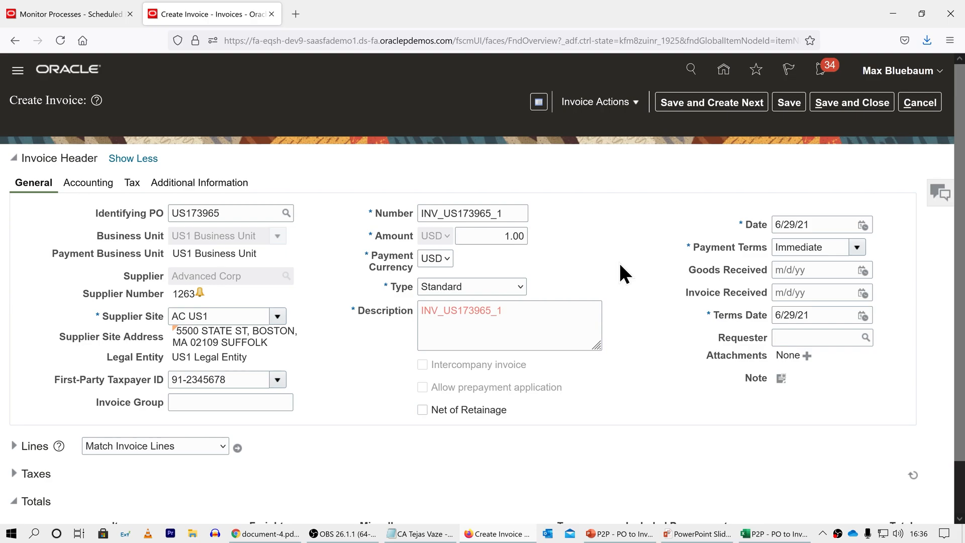
# Step: Select purchase order line 1 for matching to the invoice, with quantity 10 and unit price 1,060.00
pyautogui.scroll(-1, 622, 266)
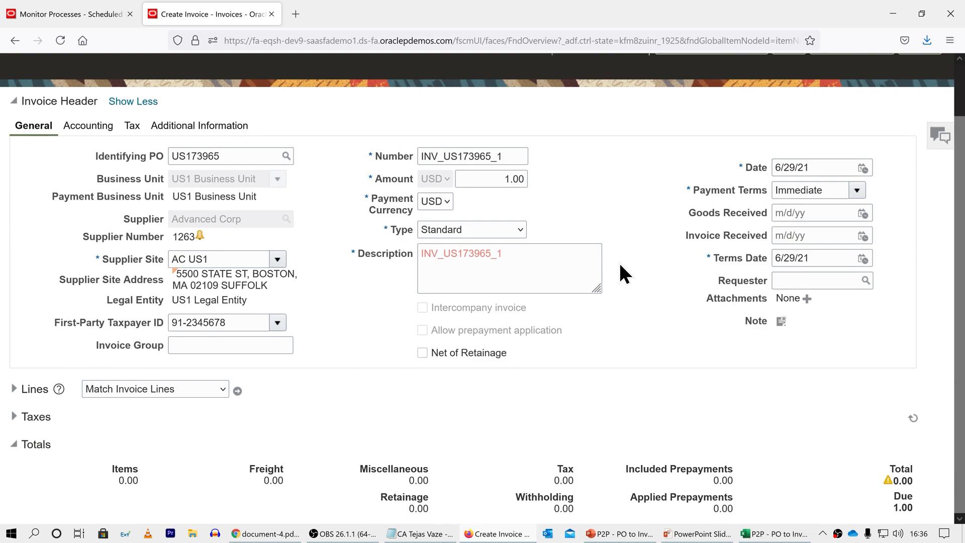
pyautogui.click(237, 391)
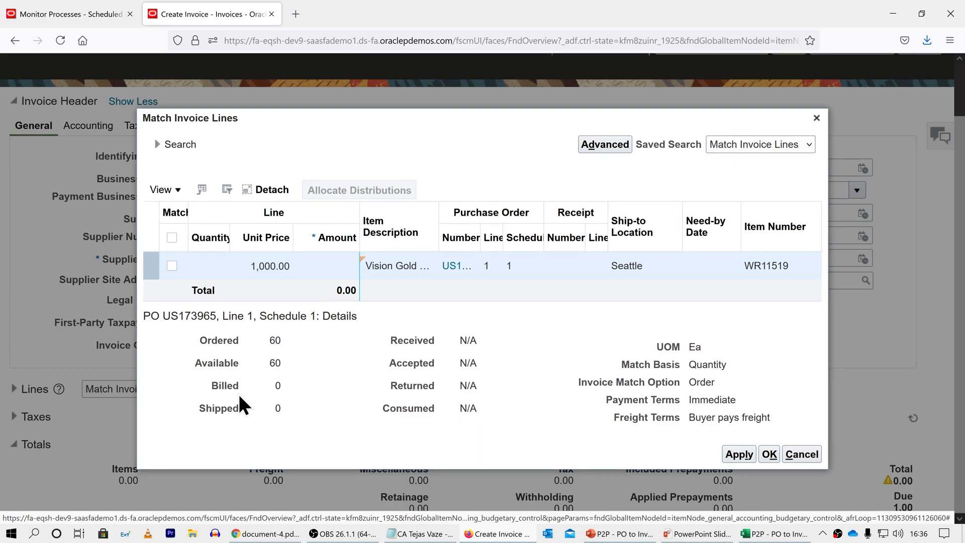
pyautogui.click(172, 266)
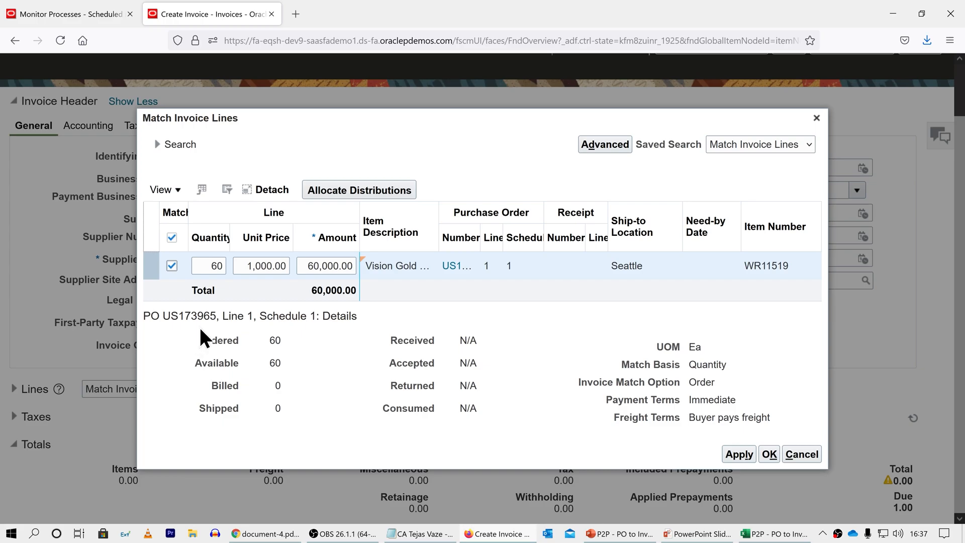
pyautogui.doubleClick(214, 266)
pyautogui.write('10')
pyautogui.press('Tab')
pyautogui.write('1060')
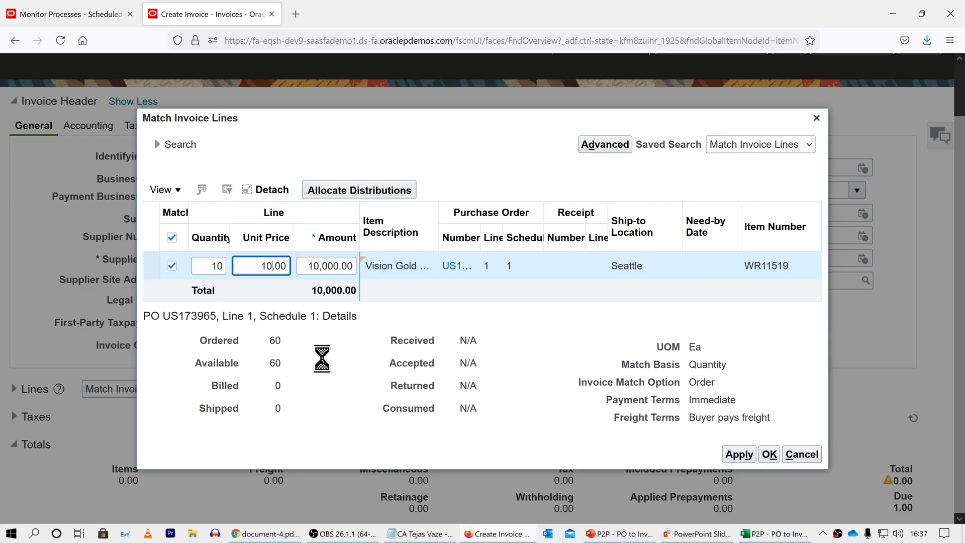
pyautogui.press('Tab')
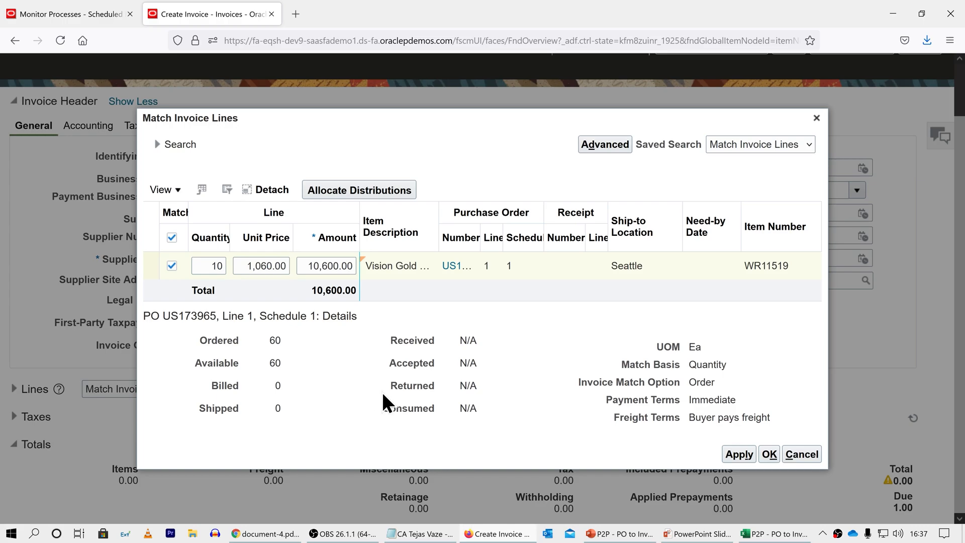
# Step: Apply the purchase order line match and save the invoice
pyautogui.click(734, 454)
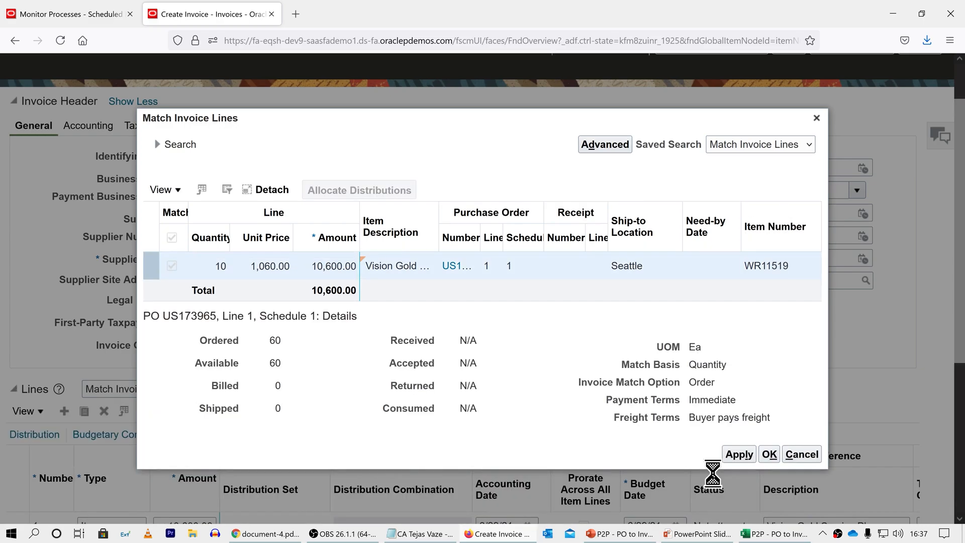
pyautogui.click(770, 453)
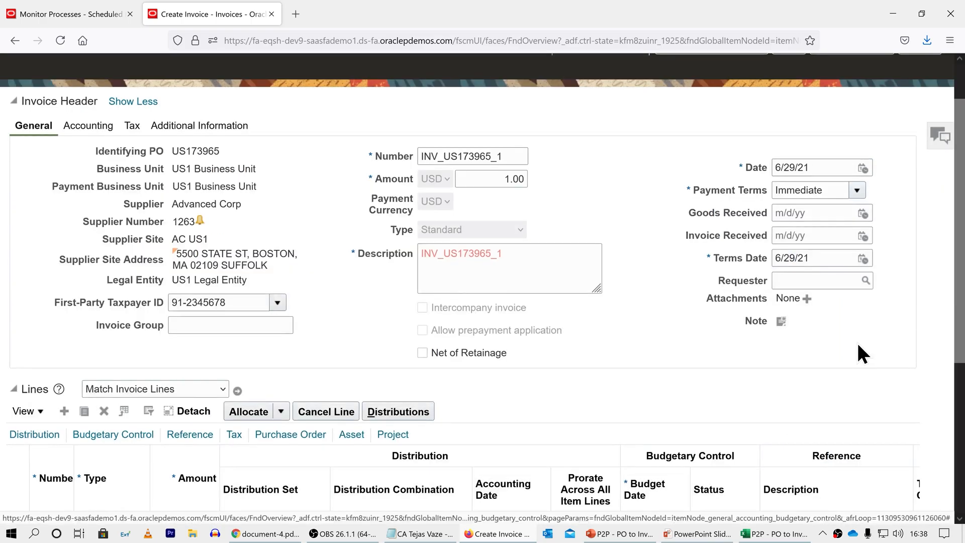
pyautogui.scroll(2, 858, 344)
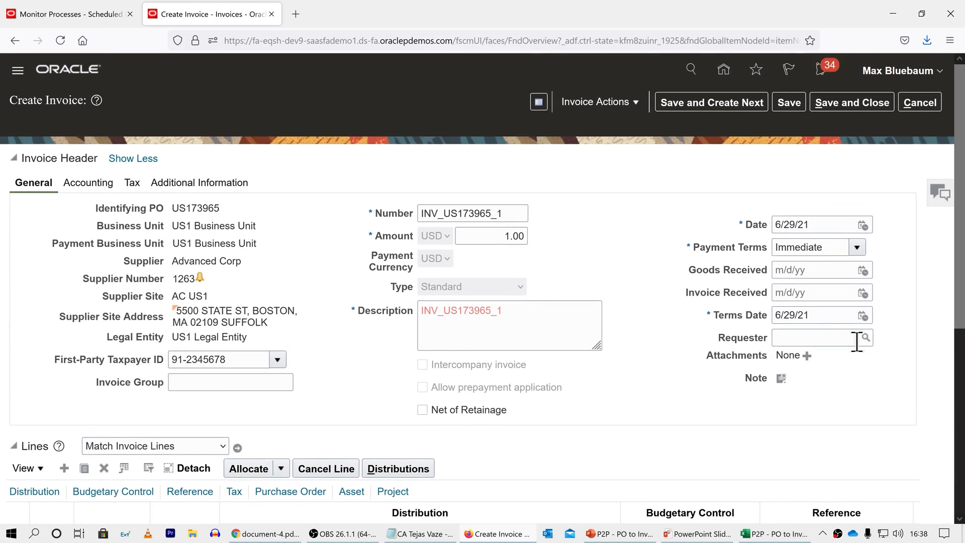
pyautogui.click(786, 101)
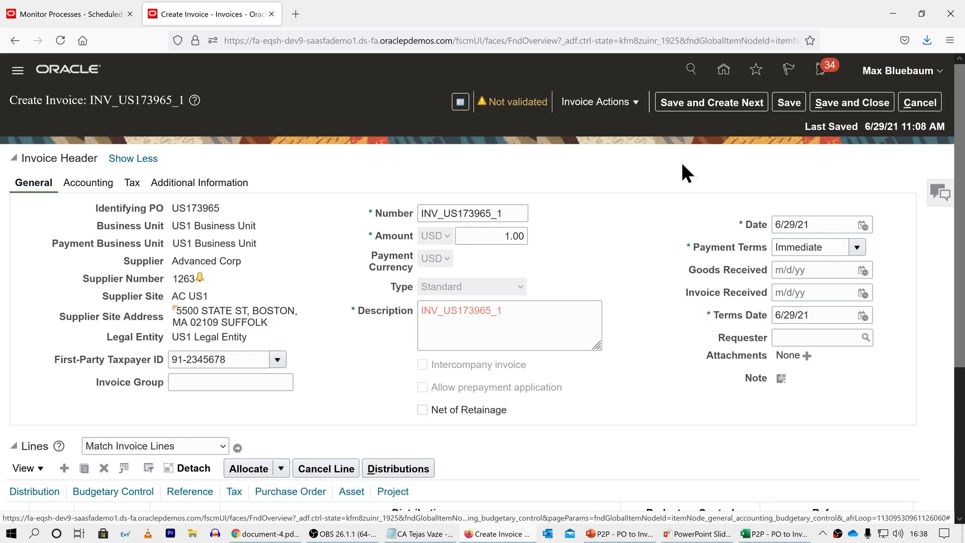
# Step: Calculate the tax on the invoice and check its total against the invoice amount
pyautogui.click(612, 104)
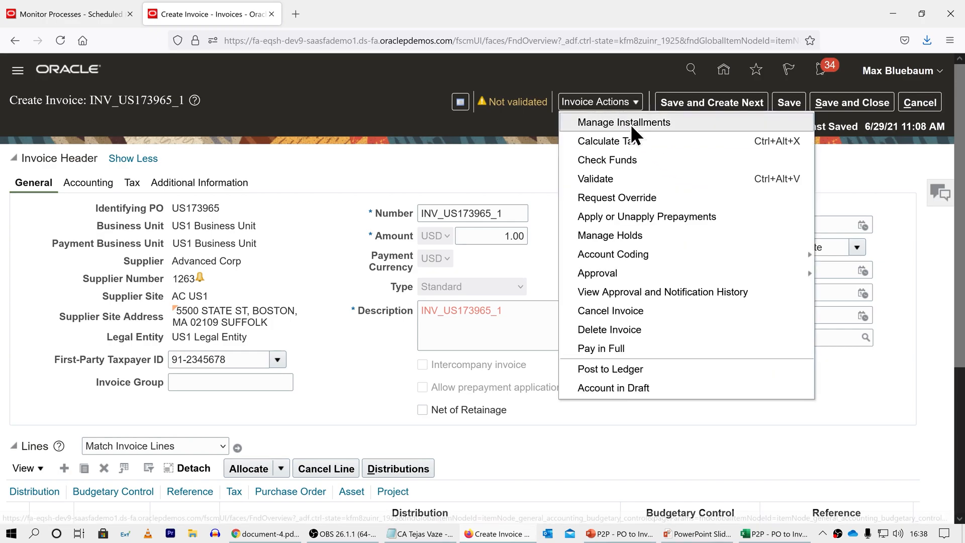
pyautogui.click(650, 149)
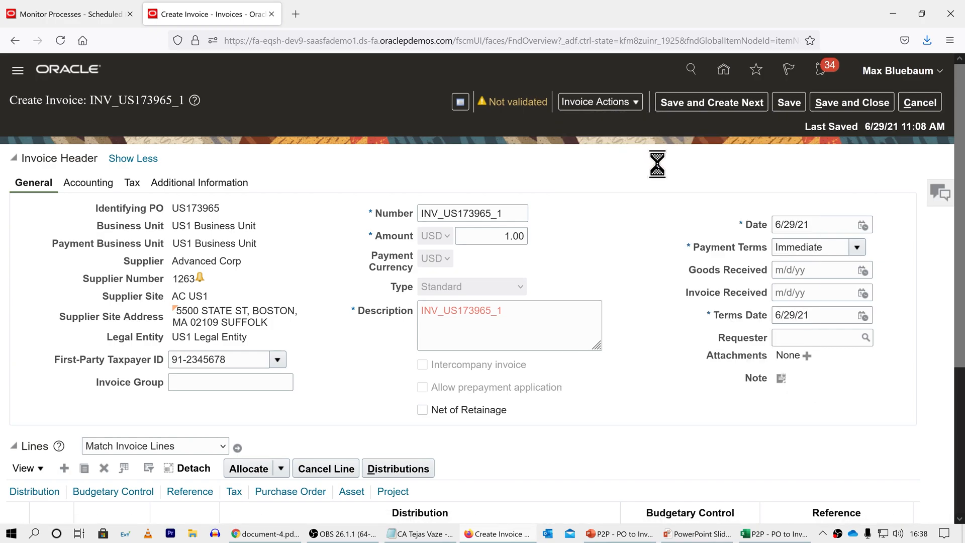
pyautogui.scroll(-4, 659, 168)
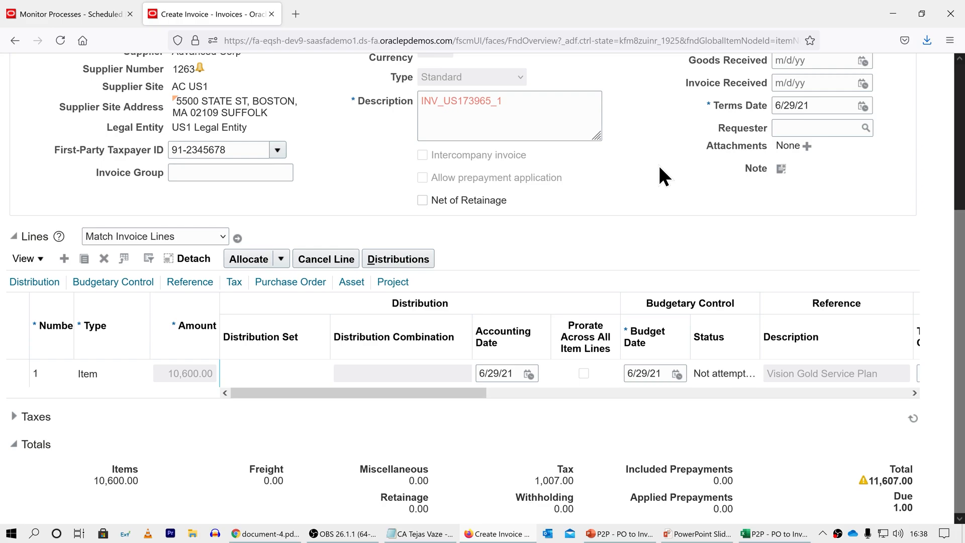
# Step: Set the invoice amount to 11,607.00 USD to match the total including tax, and save the invoice
pyautogui.scroll(5, 659, 164)
pyautogui.click(499, 232)
pyautogui.write('11')
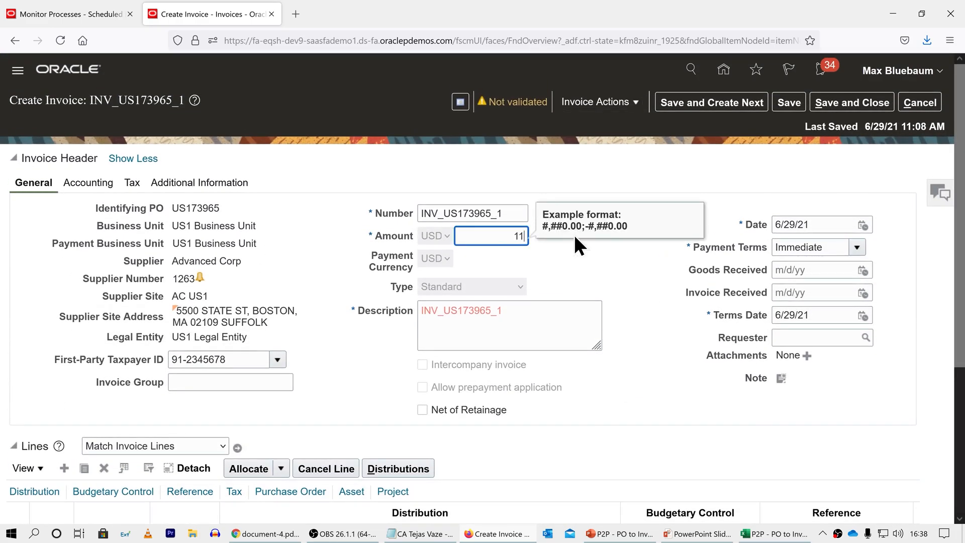
pyautogui.write(',607')
pyautogui.press('Tab')
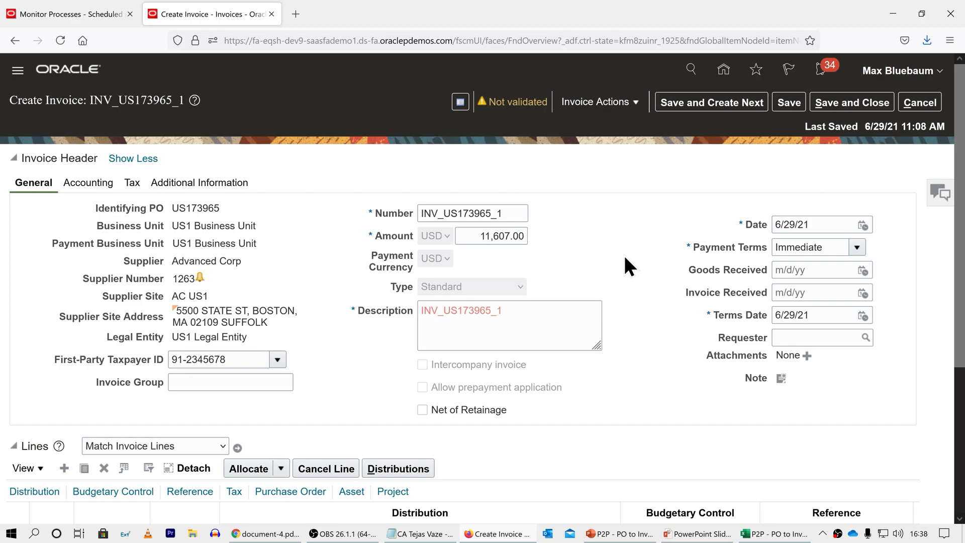
pyautogui.scroll(-4, 624, 255)
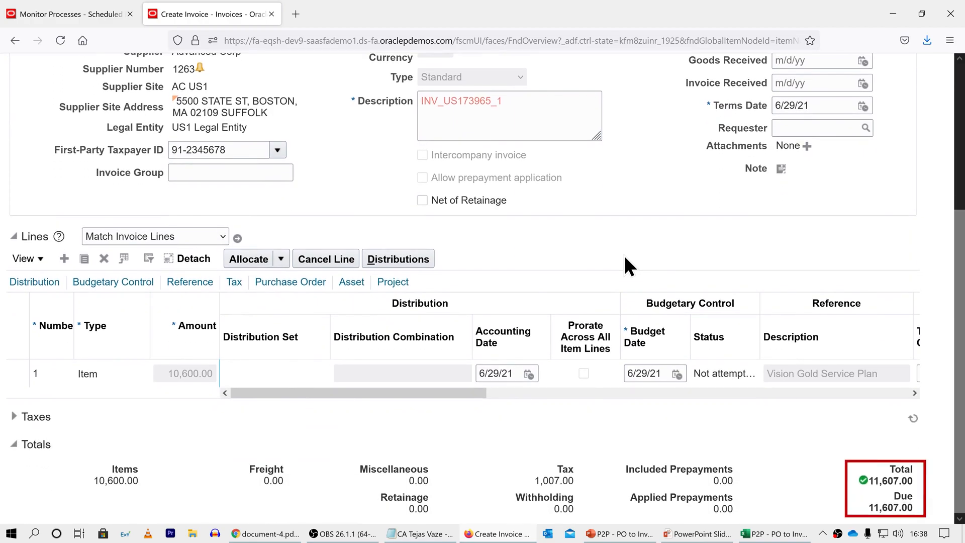
pyautogui.scroll(3, 625, 257)
pyautogui.scroll(1, 623, 253)
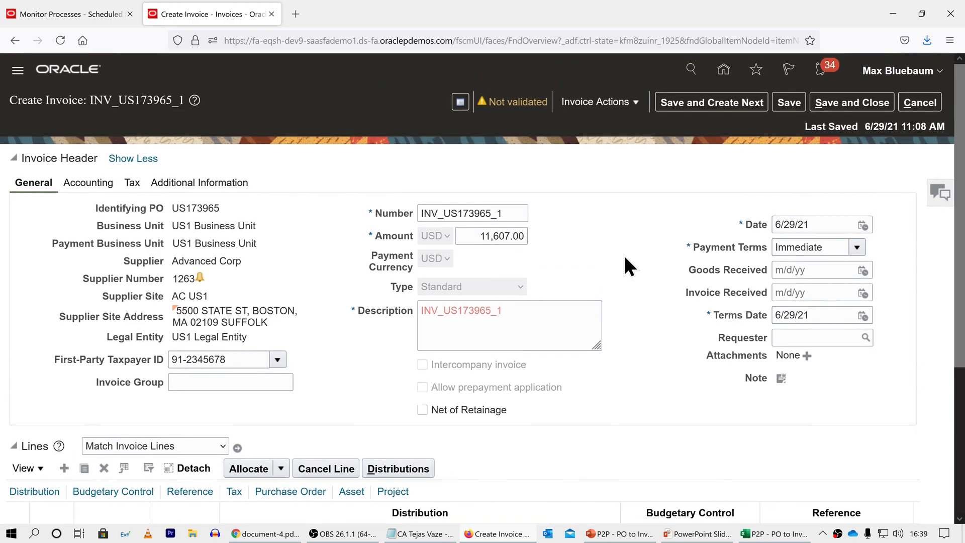
pyautogui.click(781, 105)
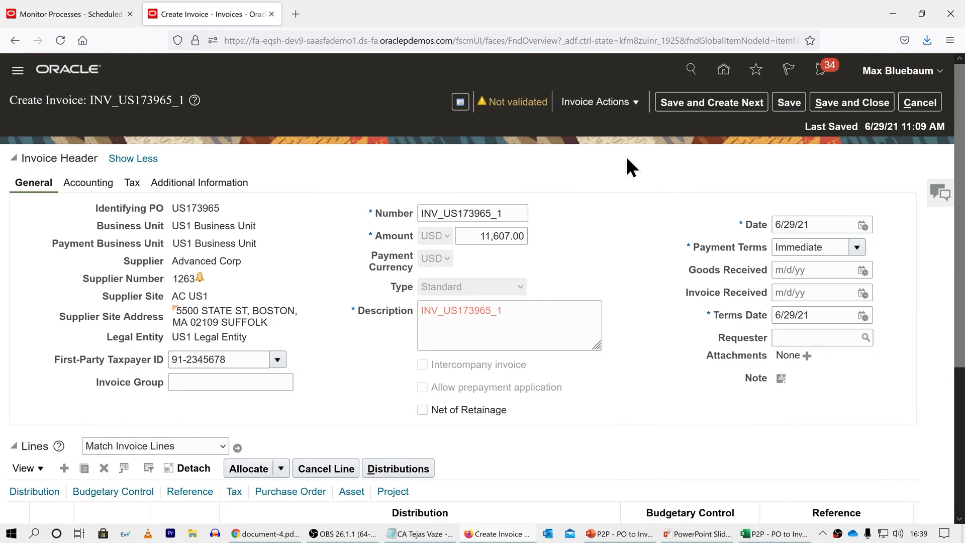
# Step: Validate the invoice and account for it in draft mode
pyautogui.click(617, 106)
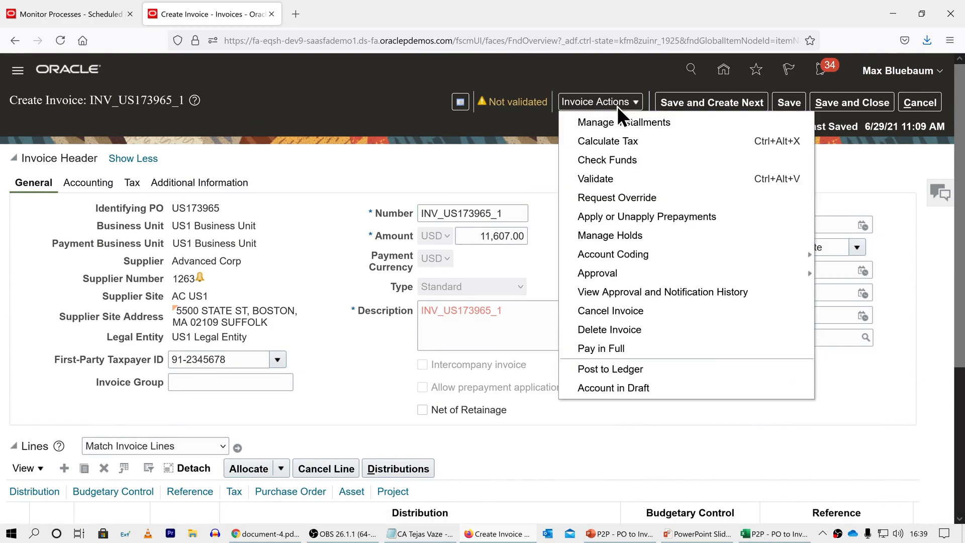
pyautogui.click(622, 178)
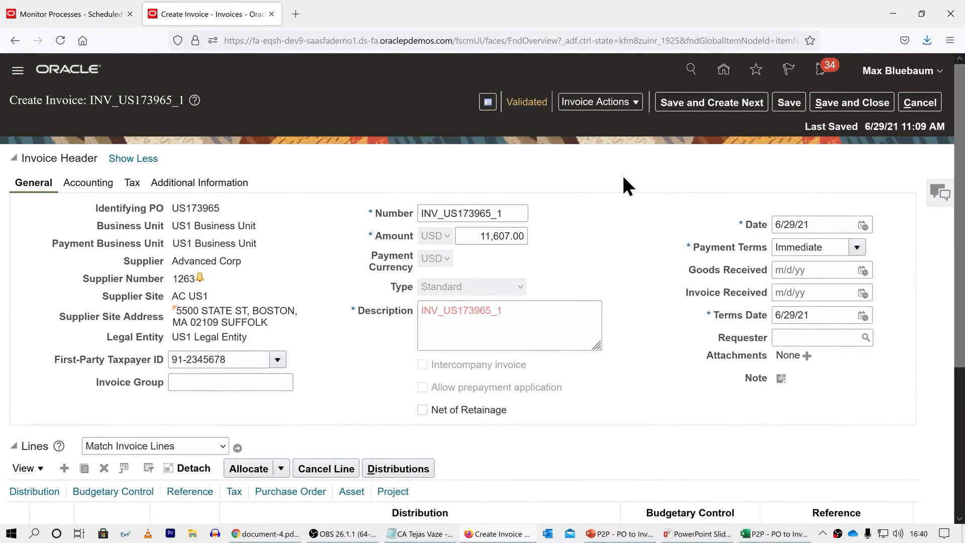
pyautogui.click(623, 104)
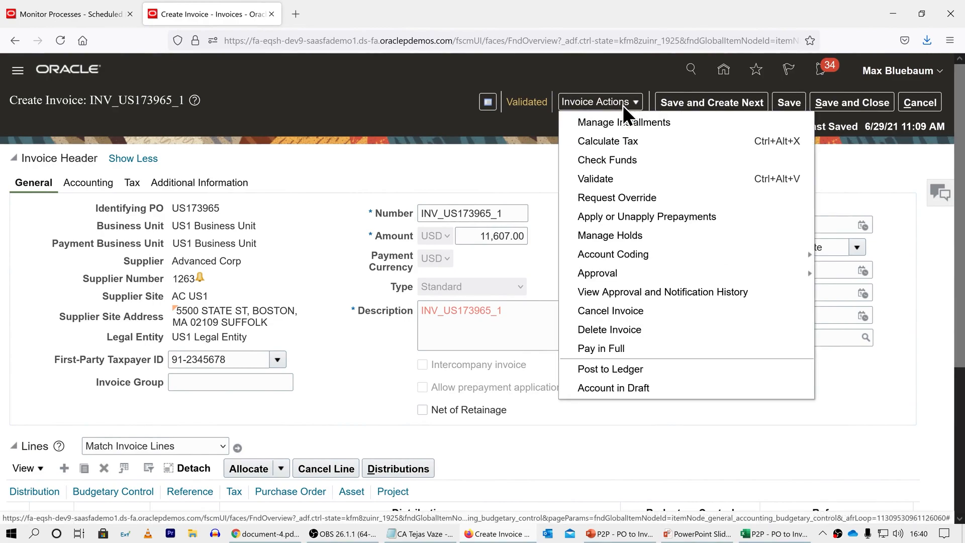
pyautogui.click(610, 385)
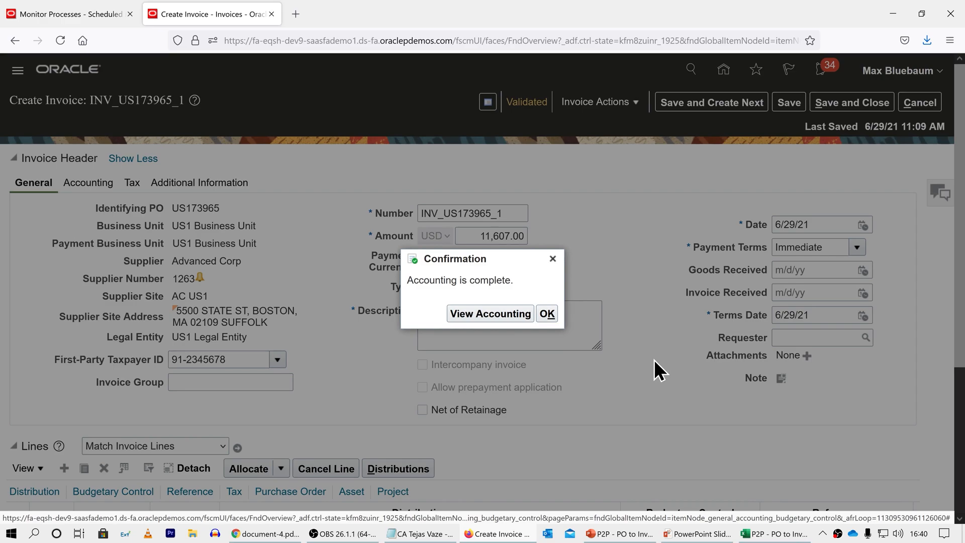
# Step: Compare the invoice's draft accounting lines in a detached table with the Invoice entries on Excel's Acc3 - No Receipt sheet, and close the accounting view
pyautogui.click(496, 314)
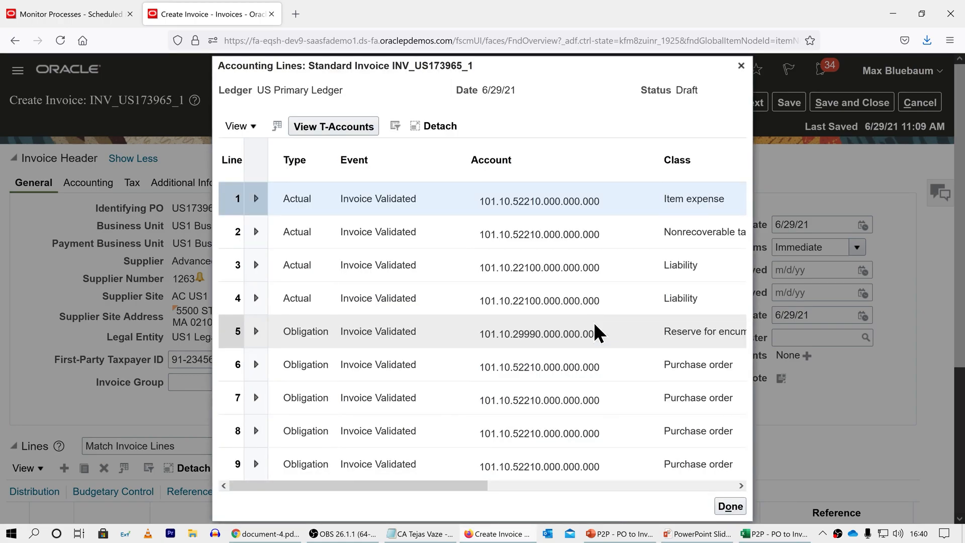
pyautogui.click(443, 126)
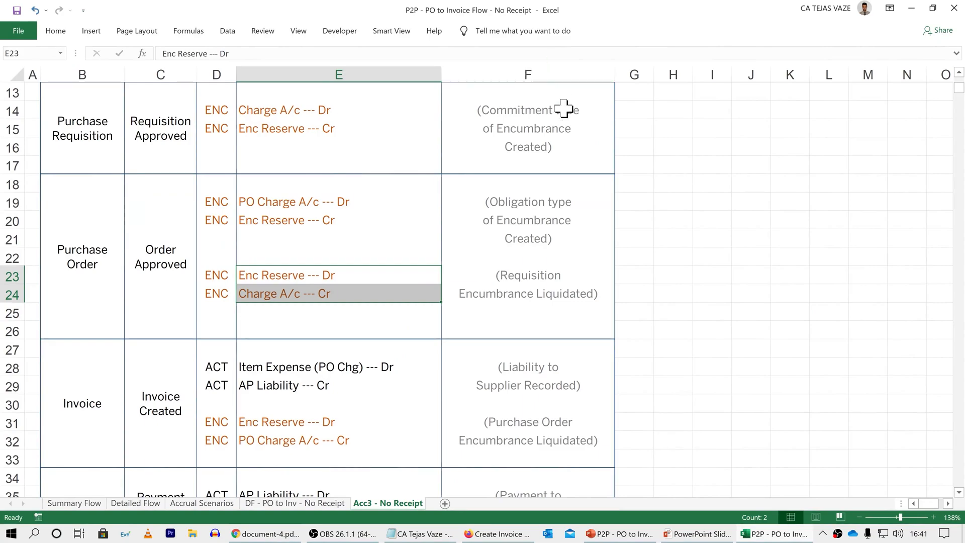
pyautogui.scroll(-3, 642, 183)
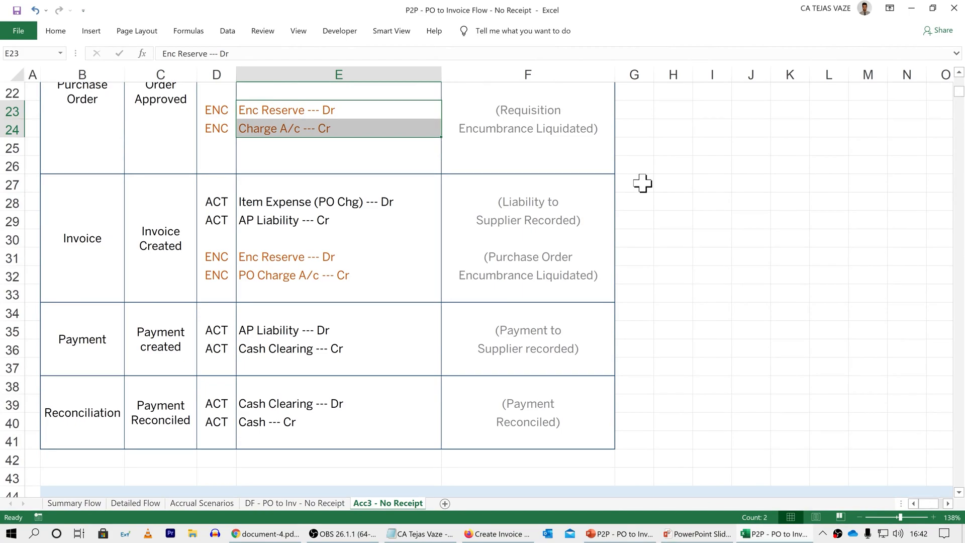
pyautogui.click(425, 203)
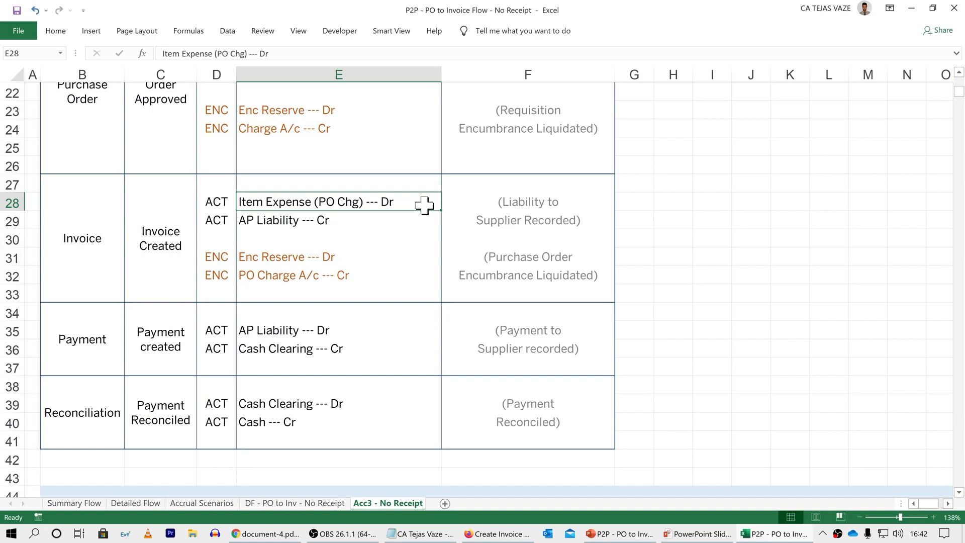
pyautogui.click(408, 226)
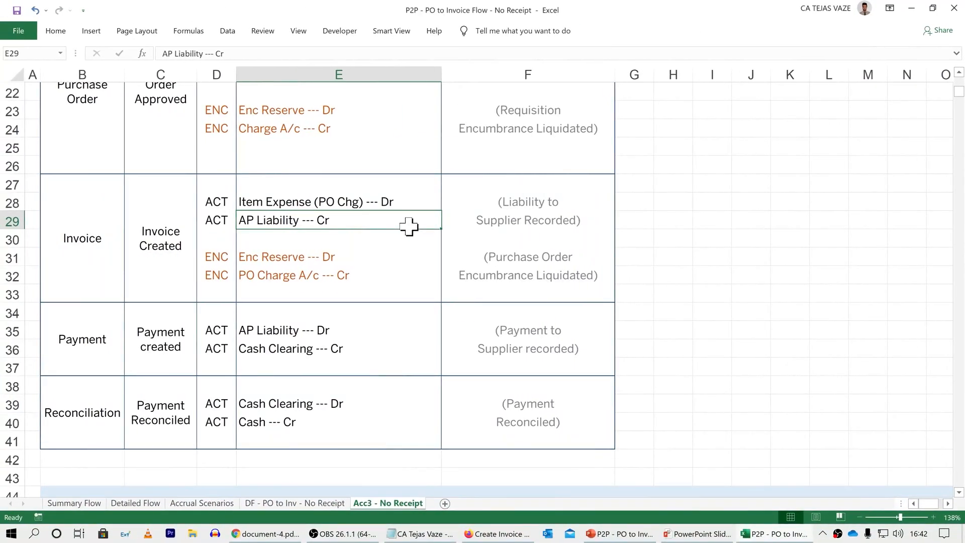
pyautogui.click(393, 258)
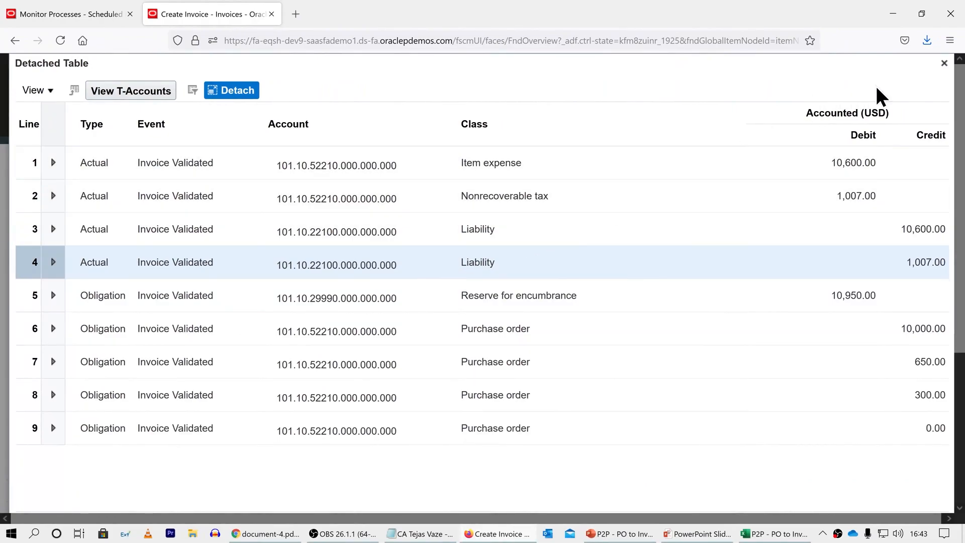
pyautogui.click(944, 62)
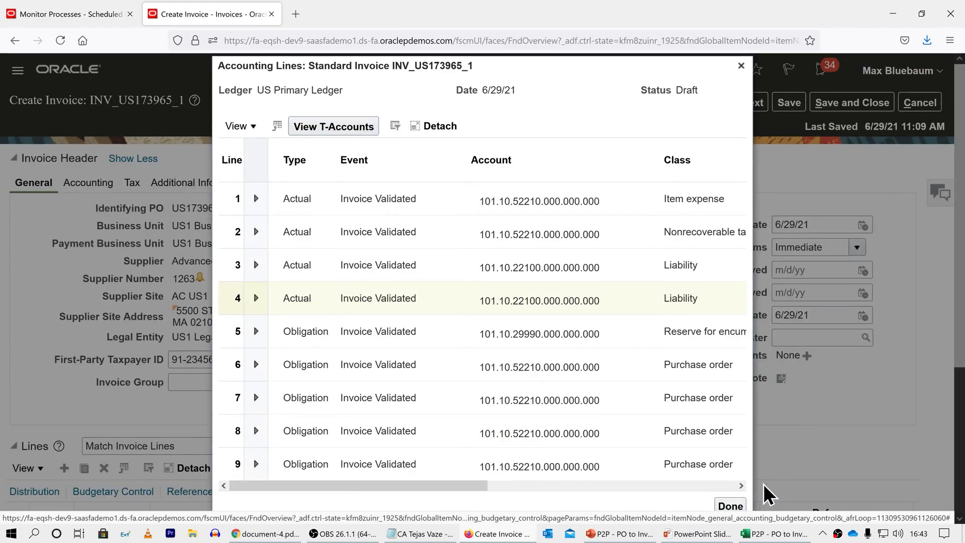
pyautogui.click(730, 506)
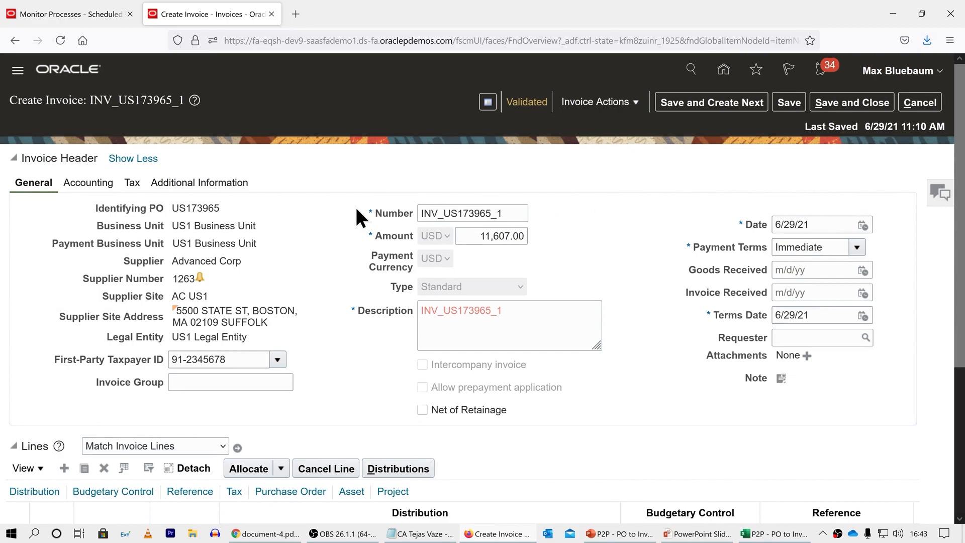
# Step: Submit Create Accounting for Payables, US Primary Ledger, Final mode, with ledger transfer and posting, and journal batch JB_ plus the purchase order number and _2
pyautogui.click(70, 15)
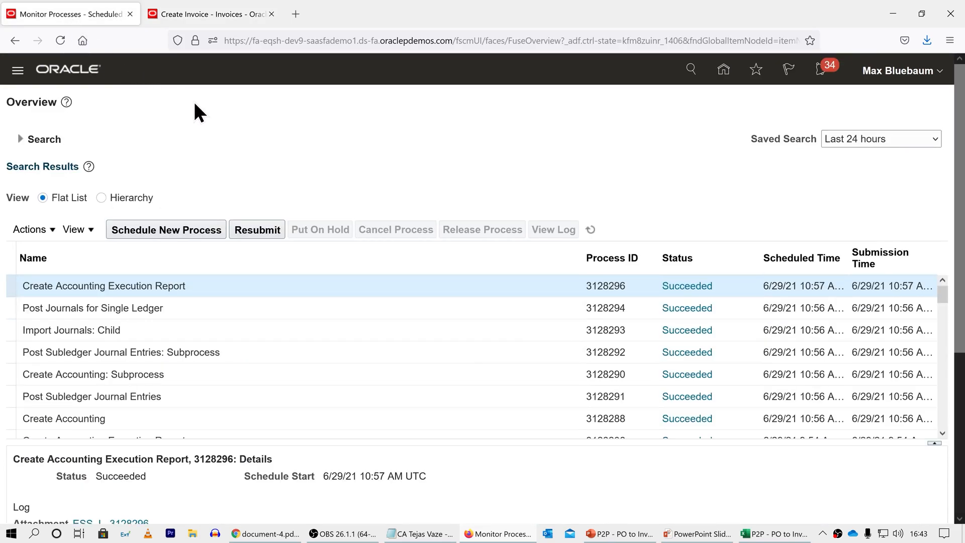
pyautogui.click(194, 229)
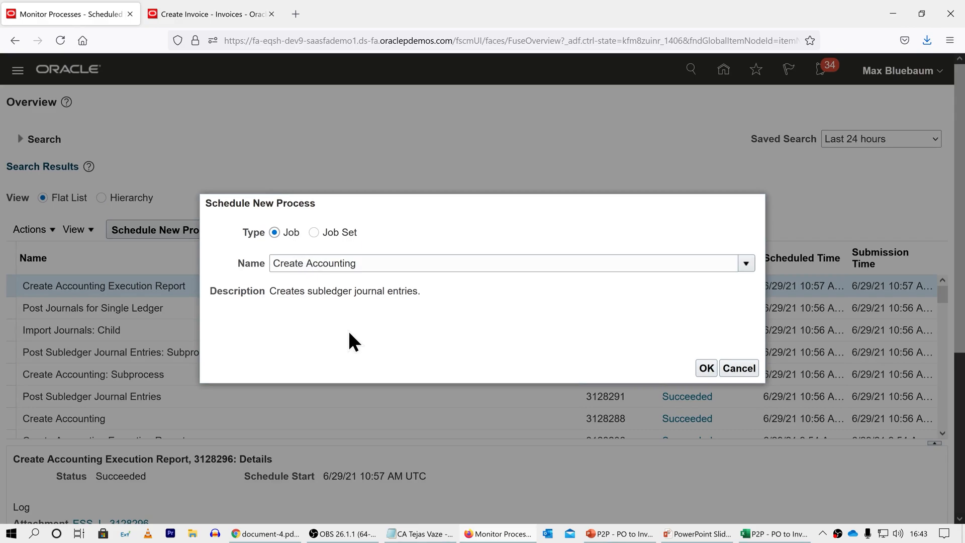
pyautogui.click(706, 369)
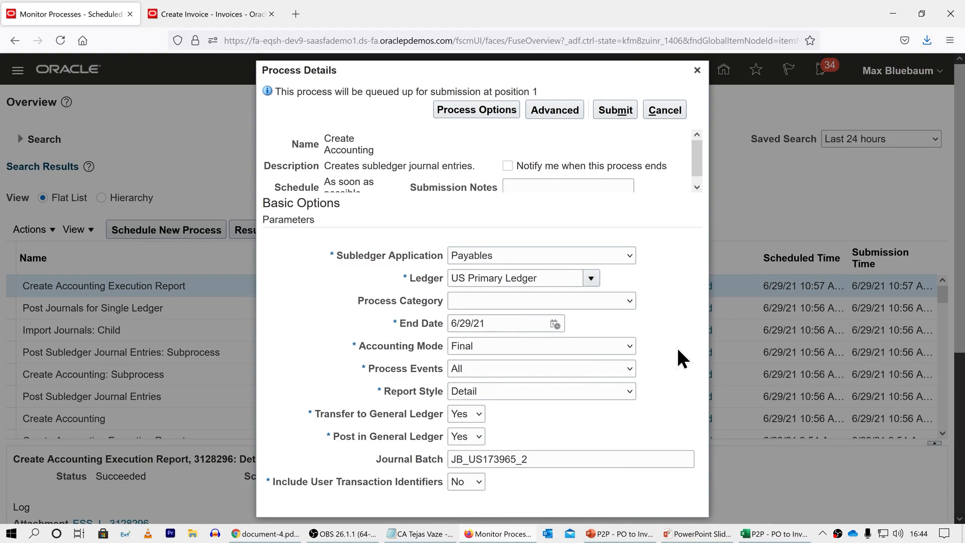
pyautogui.click(608, 110)
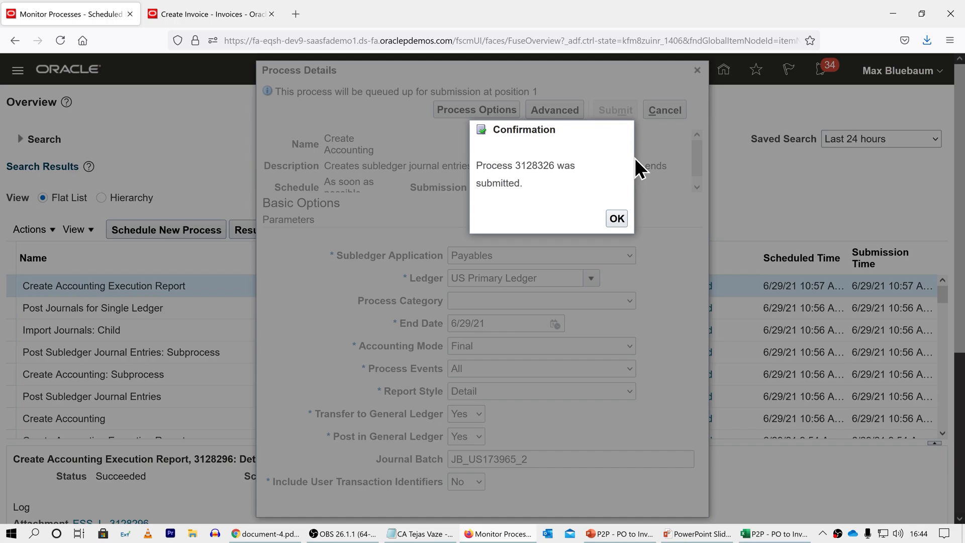
pyautogui.rightClick(529, 160)
pyautogui.click(553, 171)
pyautogui.click(617, 219)
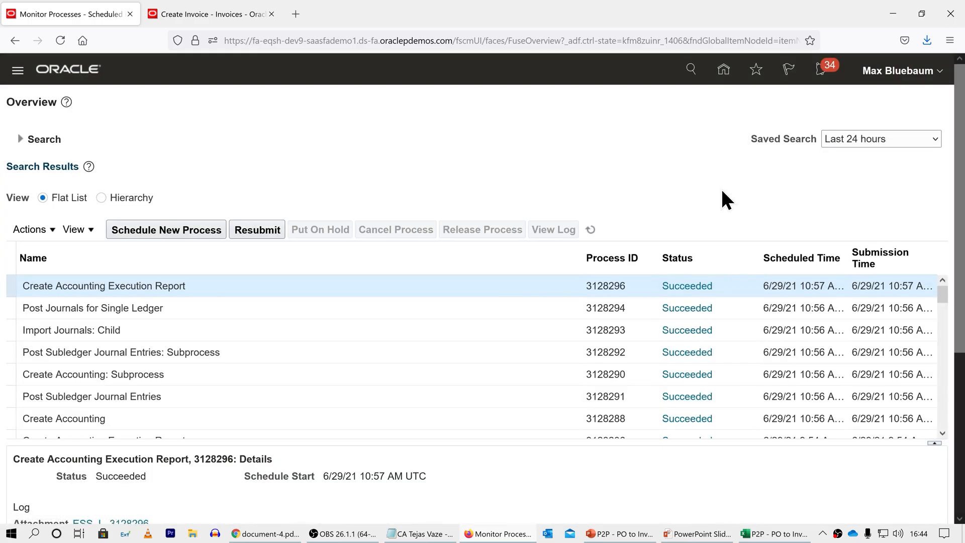
# Step: Refresh the scheduled process list and display the default document of the newest Create Accounting Execution Report
pyautogui.click(590, 229)
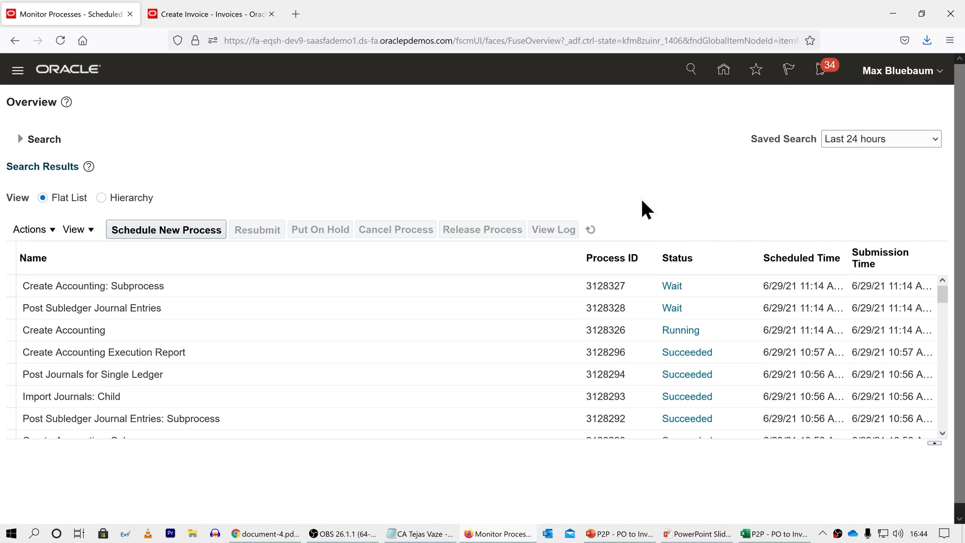
pyautogui.click(596, 228)
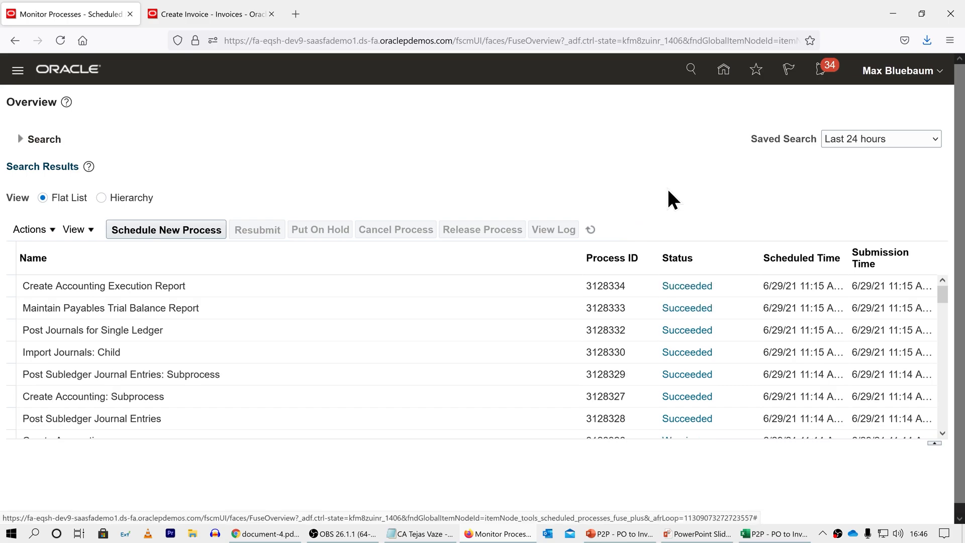
pyautogui.click(542, 290)
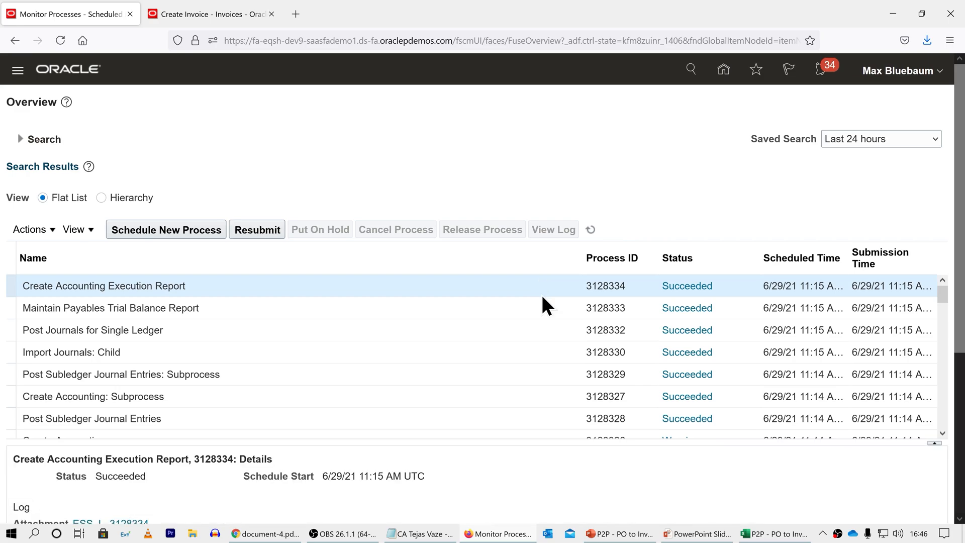
pyautogui.scroll(-5, 772, 214)
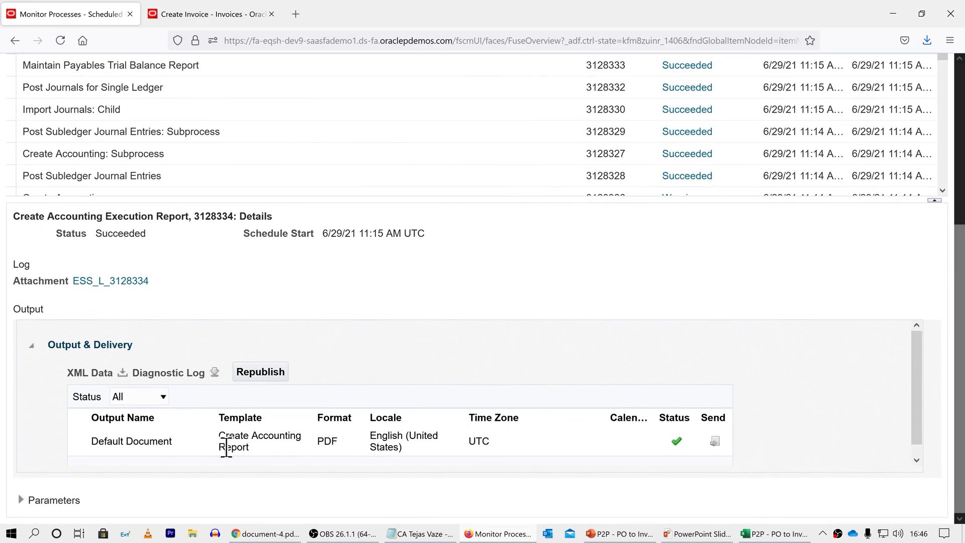
pyautogui.click(150, 442)
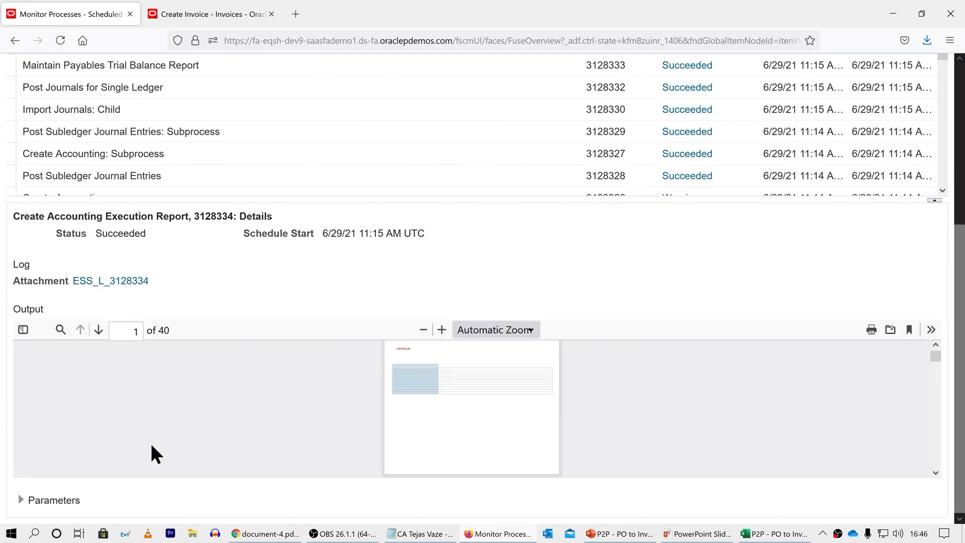
# Step: Open the Create Accounting Execution Report PDF with Google Chrome instead of Adobe Acrobat Reader DC
pyautogui.click(889, 330)
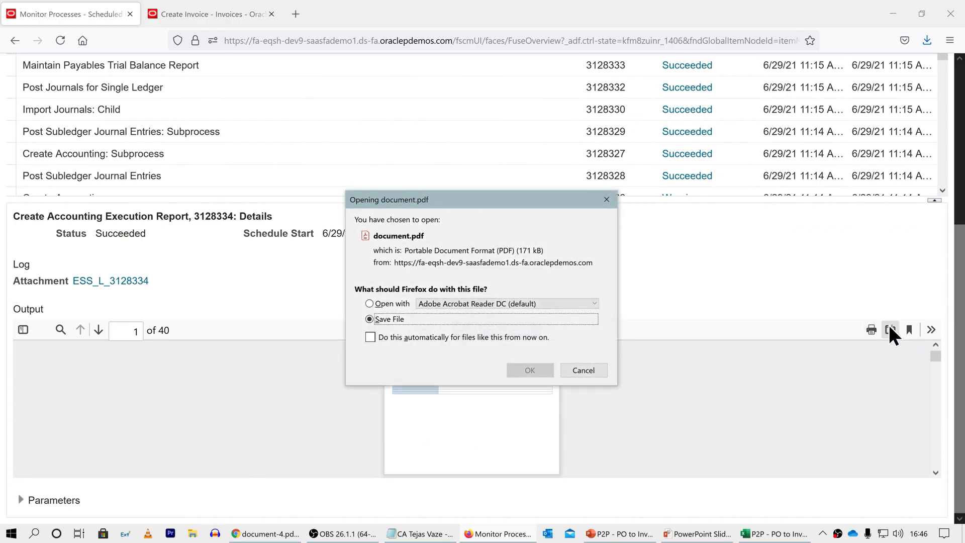
pyautogui.click(393, 304)
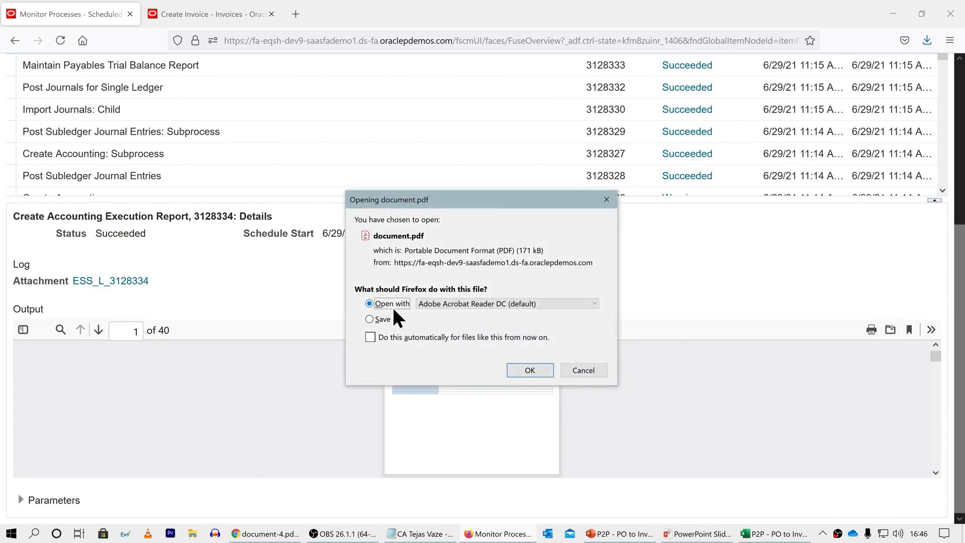
pyautogui.click(458, 305)
pyautogui.click(456, 346)
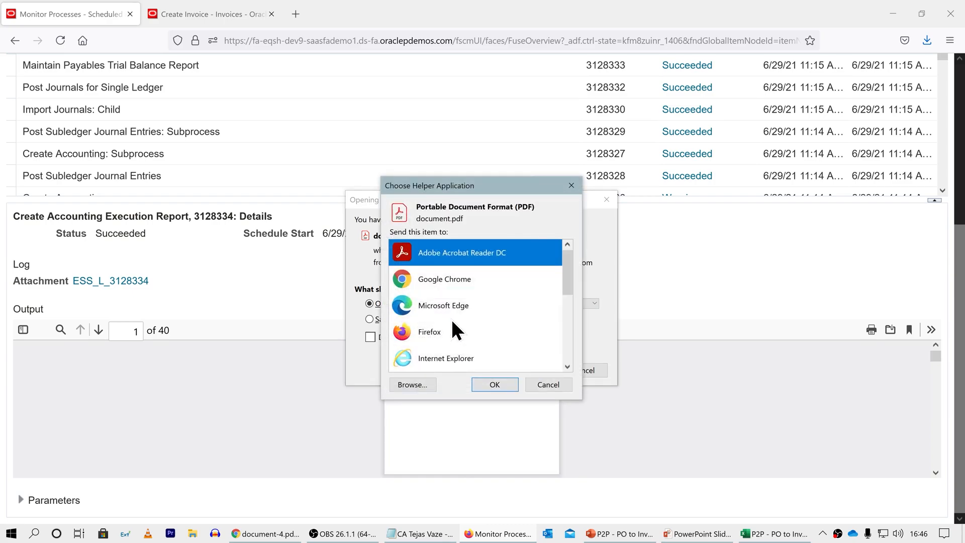
pyautogui.click(450, 283)
pyautogui.click(487, 386)
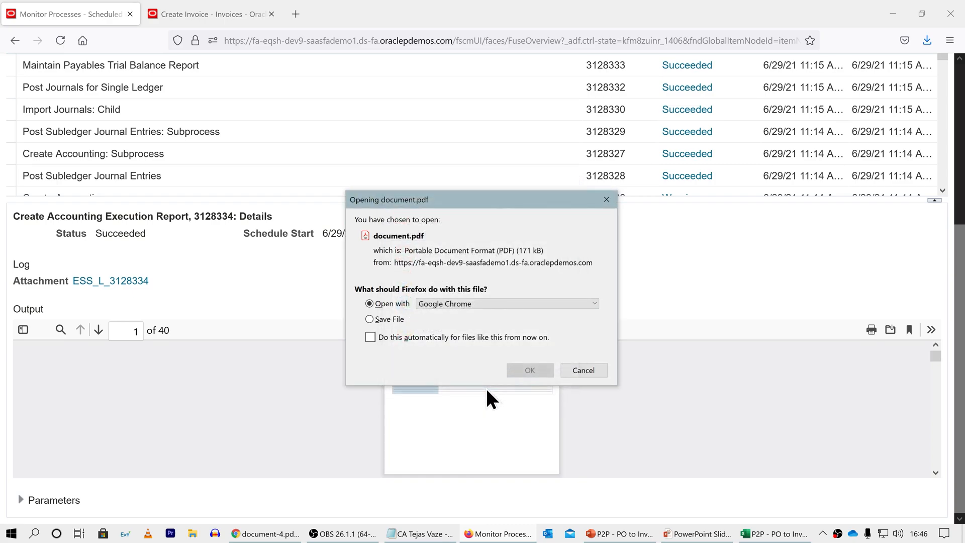
pyautogui.click(520, 370)
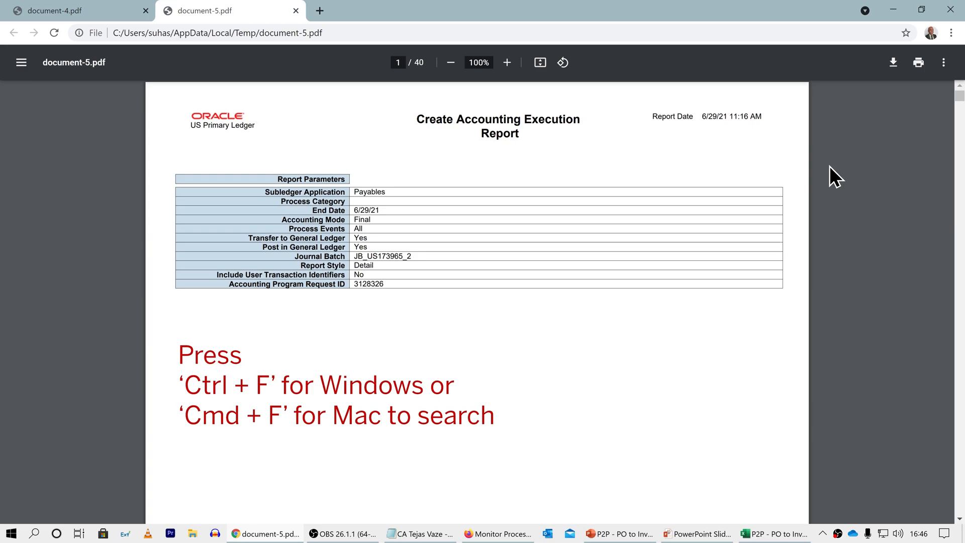
# Step: Search the Create Accounting report for the invoice number, INV_ plus the purchase order number and _1, and inspect its journal entries
pyautogui.hotkey('ctrl', 'f')
pyautogui.write('INV_US173965')
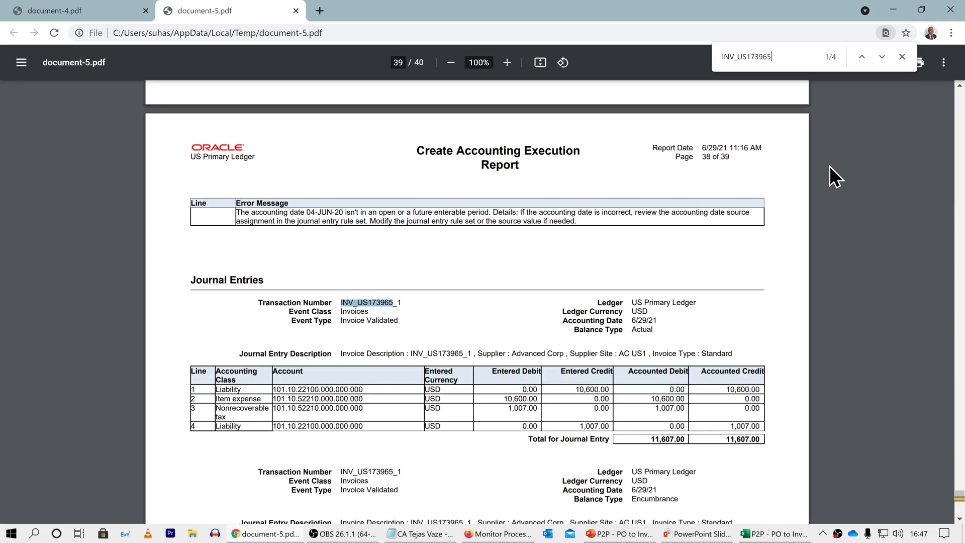
pyautogui.write('_1')
pyautogui.scroll(-4, 830, 166)
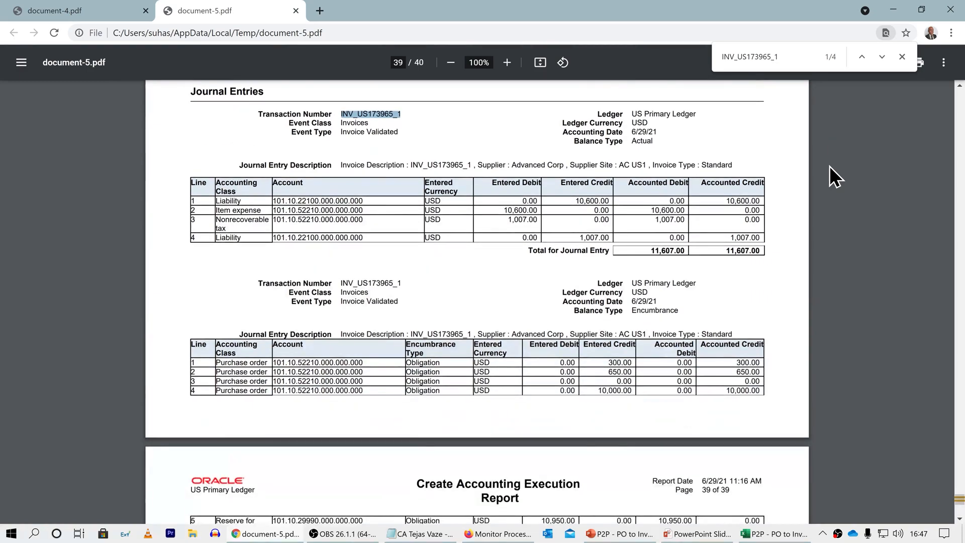
pyautogui.click(902, 58)
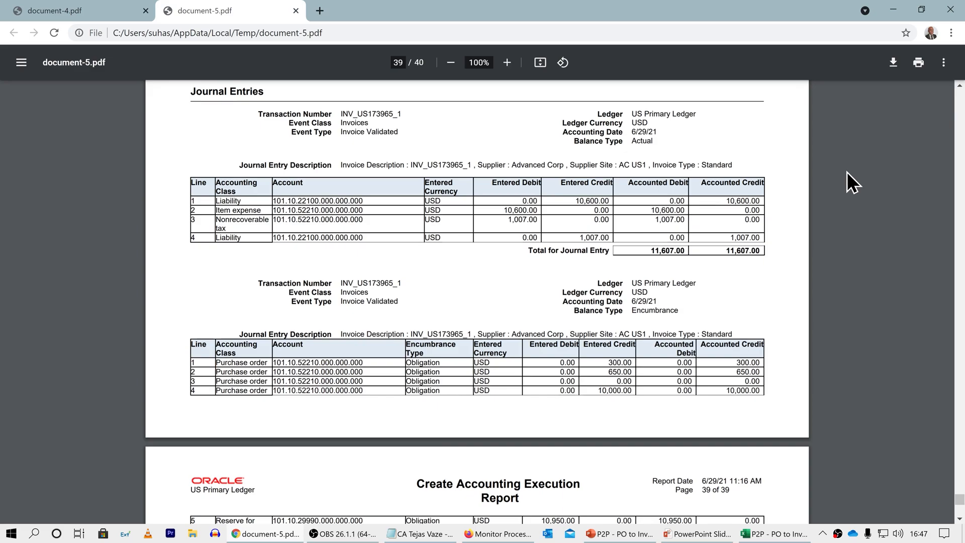
# Step: Review the invoice's encumbrance journal entry through the end of the report, and return to the scheduled processes page in Firefox
pyautogui.scroll(-1, 846, 172)
pyautogui.scroll(-1, 847, 172)
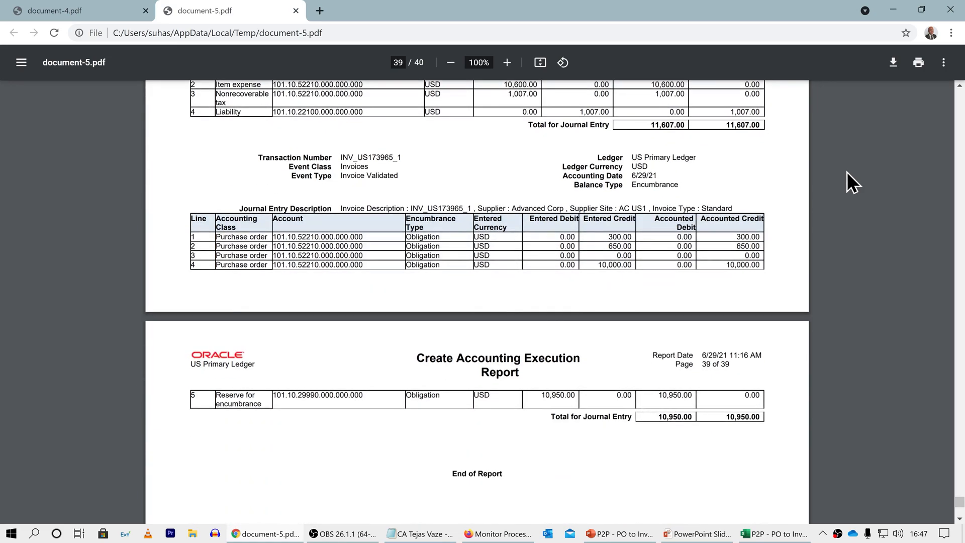
pyautogui.scroll(2, 847, 182)
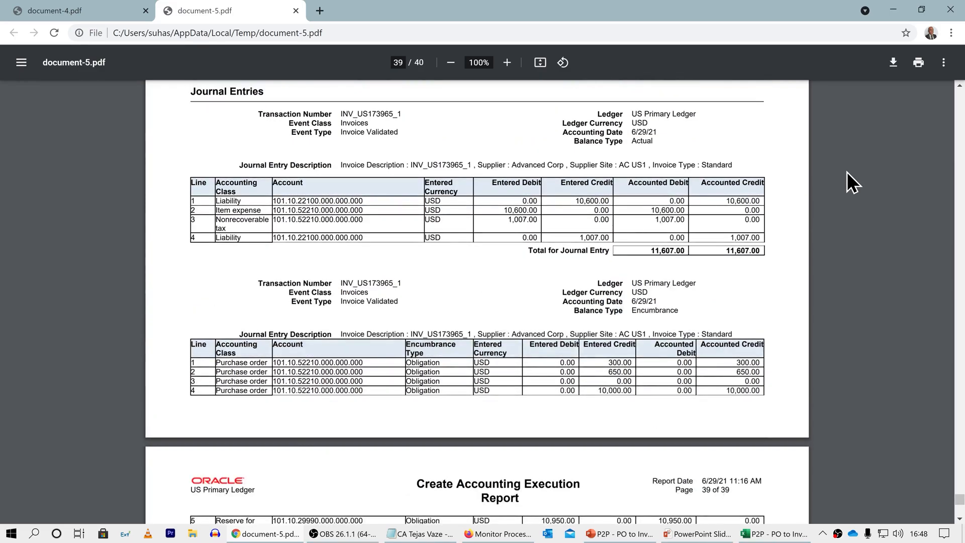
pyautogui.click(888, 20)
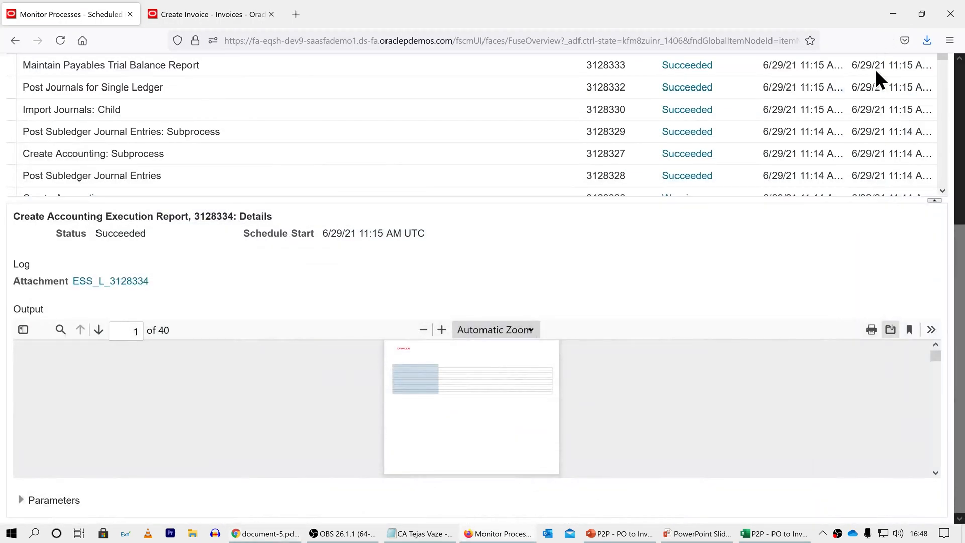
pyautogui.scroll(5, 761, 319)
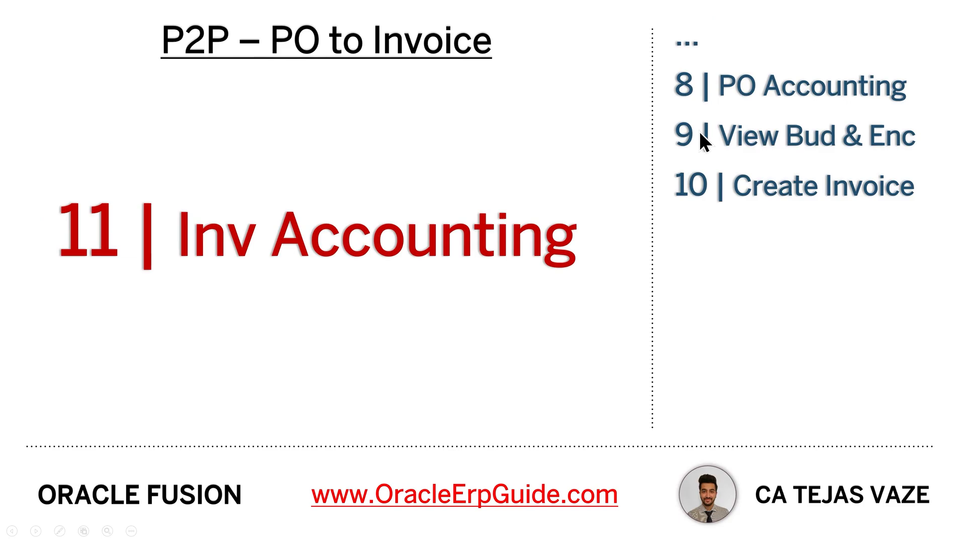
pyautogui.press('Right')
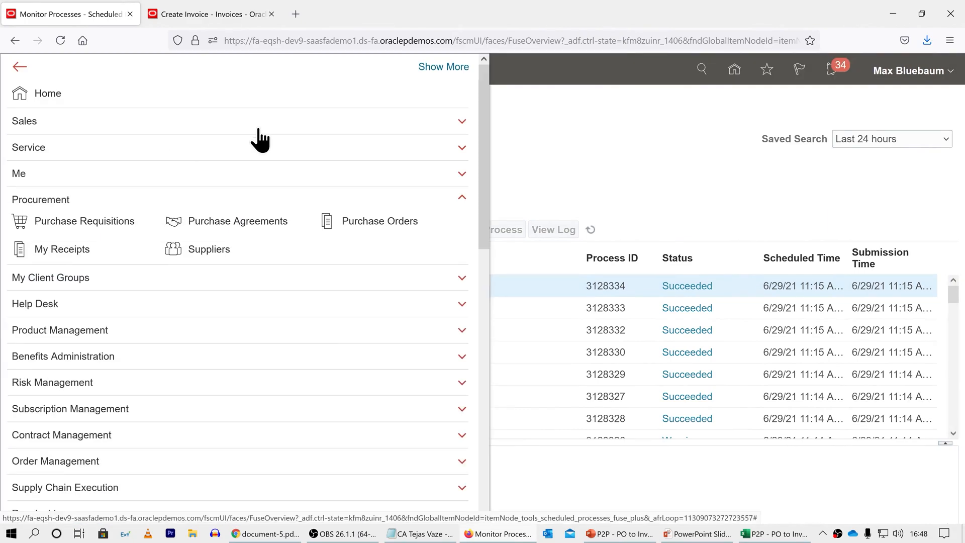
# Step: Go to Budgetary Control and display Review Budgetary Control Balances for OEG Budget with the OEG Budget 52210 saved search
pyautogui.moveTo(480, 131); pyautogui.dragTo(487, 273)
pyautogui.click(59, 330)
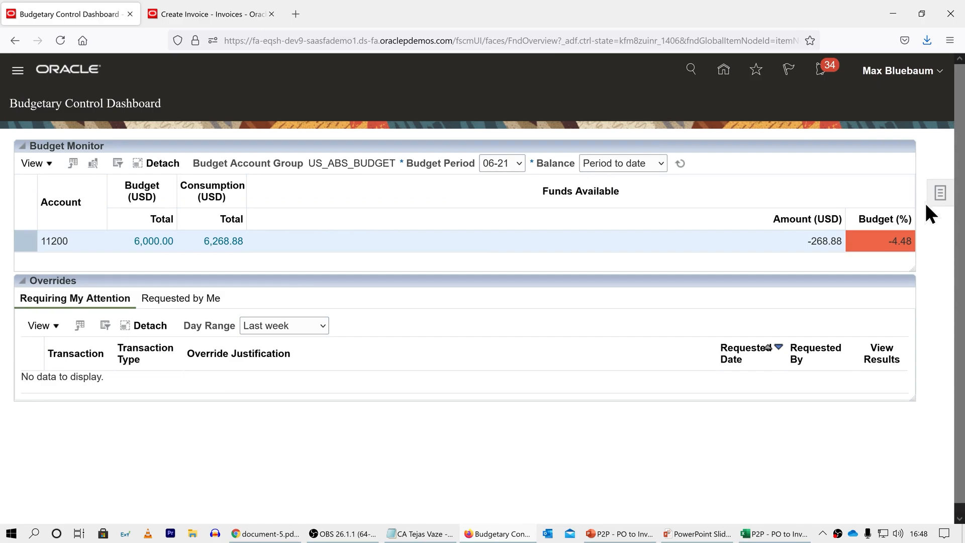
pyautogui.click(940, 193)
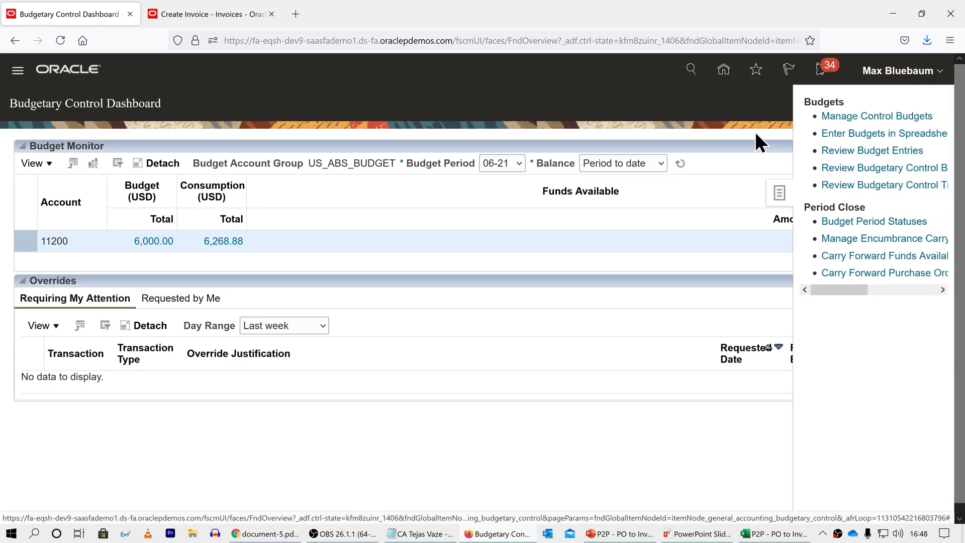
pyautogui.click(851, 167)
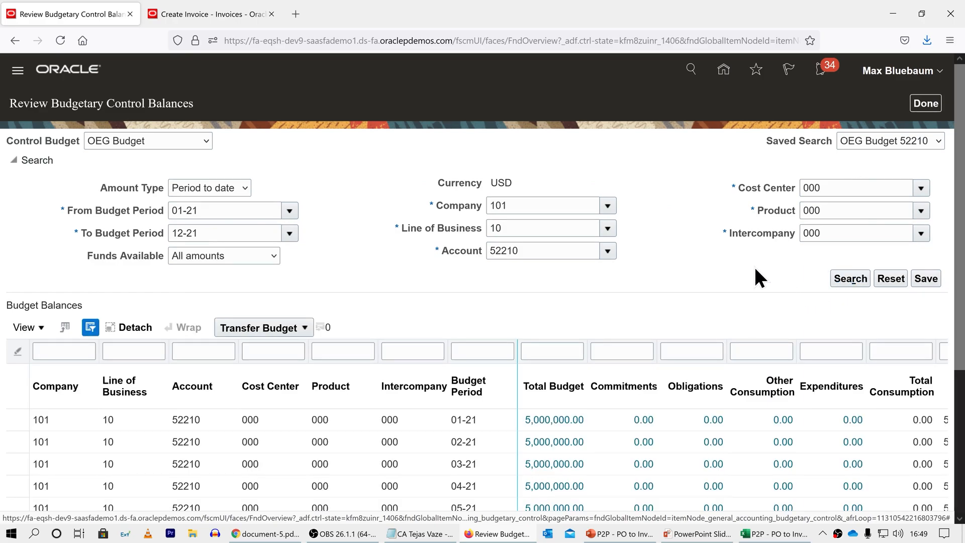
# Step: Examine the transactions behind the 06-21 Expenditures balance, and those behind the 06-21 Obligations balance, for account 52210
pyautogui.scroll(-4, 755, 267)
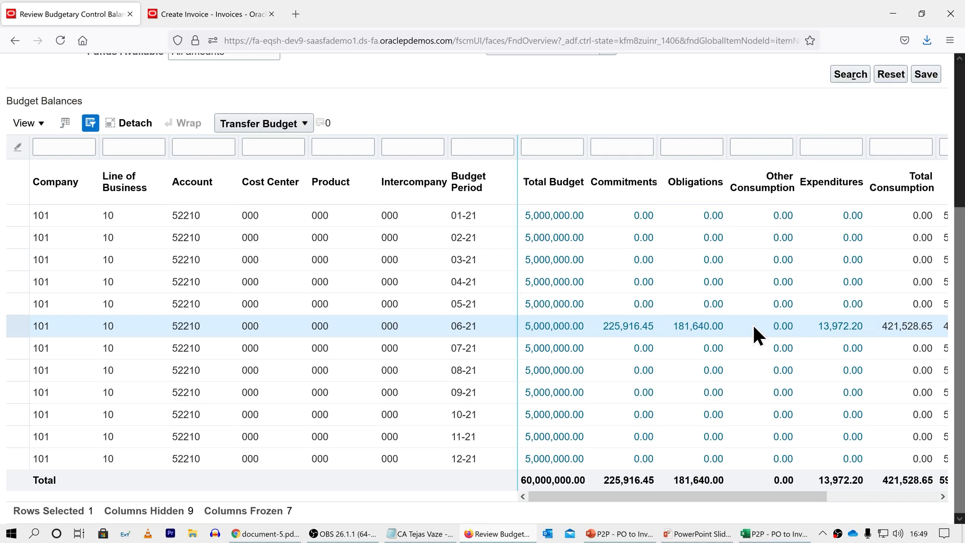
pyautogui.click(832, 326)
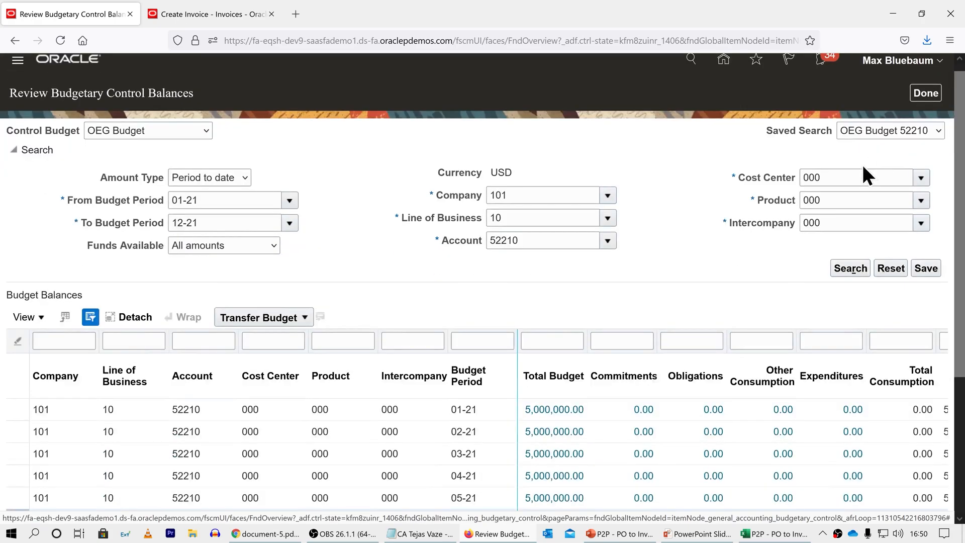
pyautogui.scroll(-4, 716, 206)
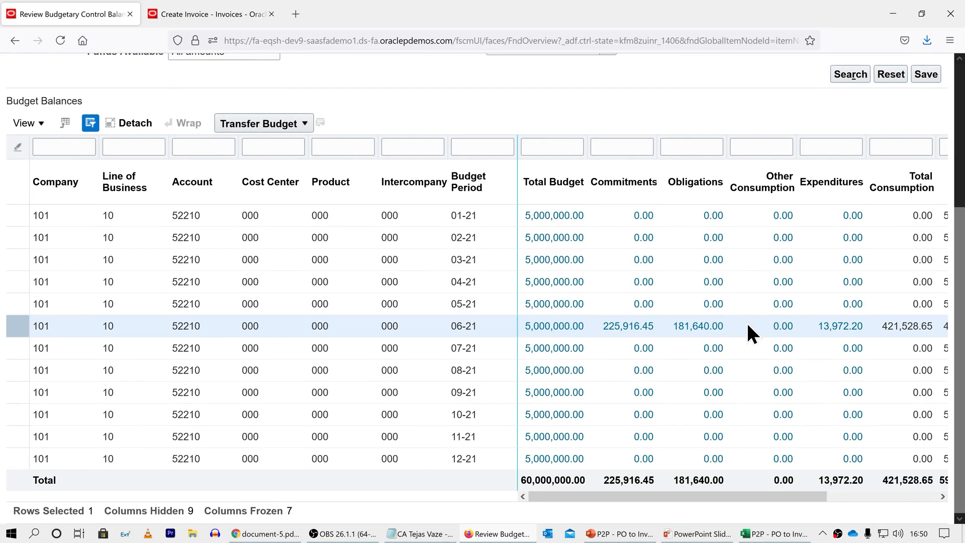
pyautogui.click(711, 326)
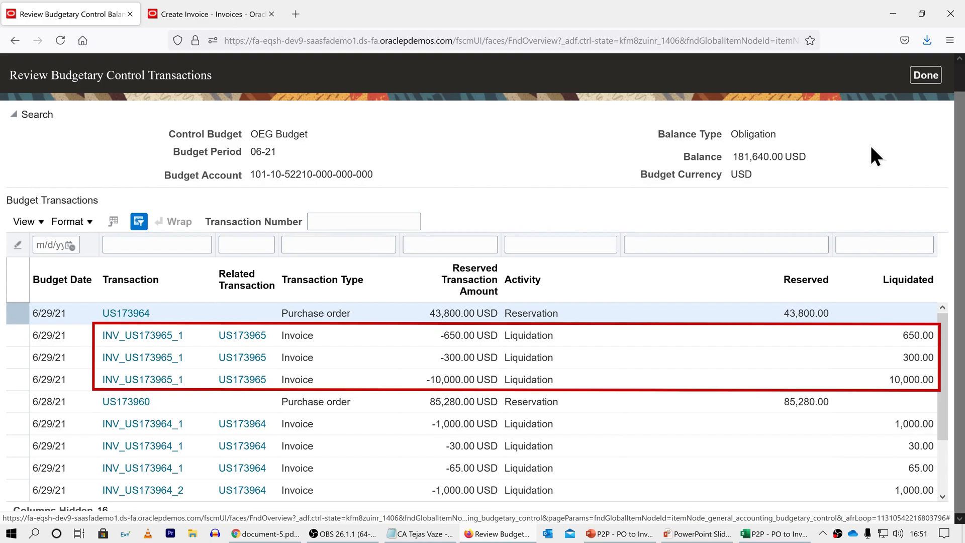
pyautogui.scroll(1, 869, 143)
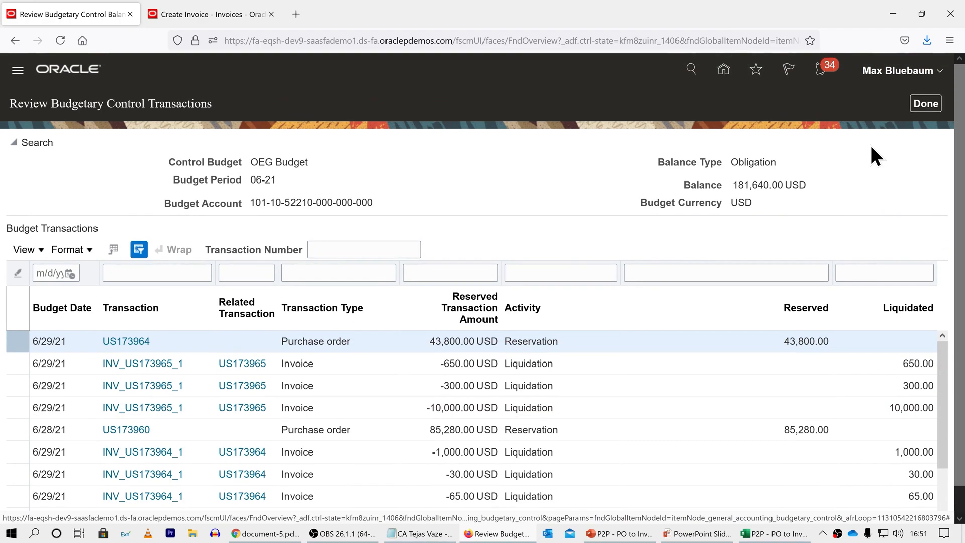